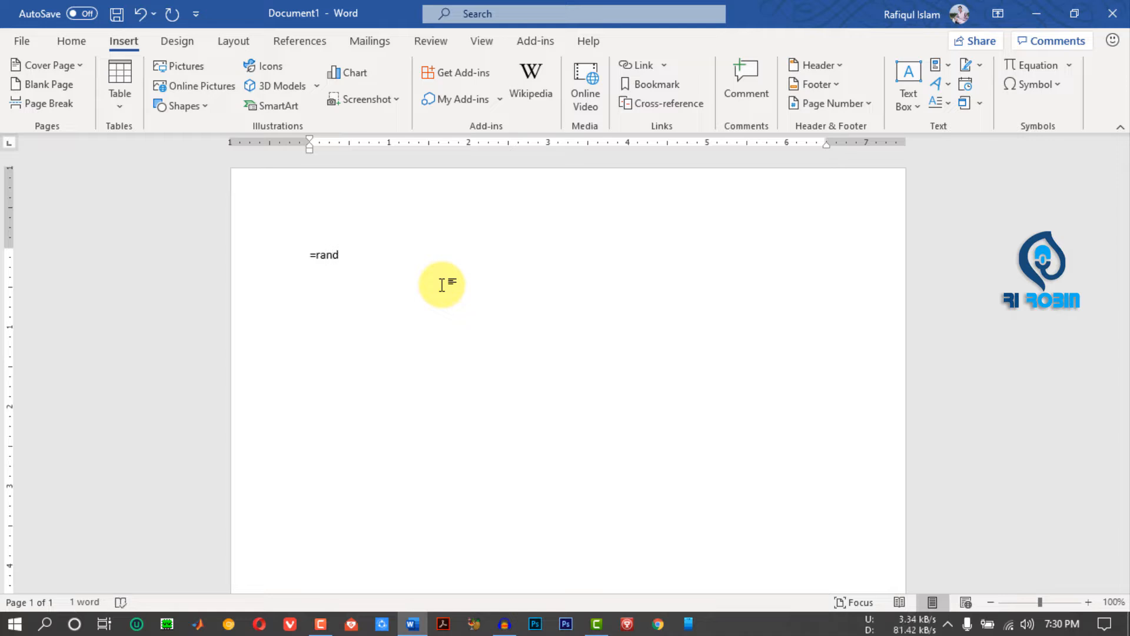
Fill the blank document with sample paragraphs using the =rand() function.
text(())
key(Return)
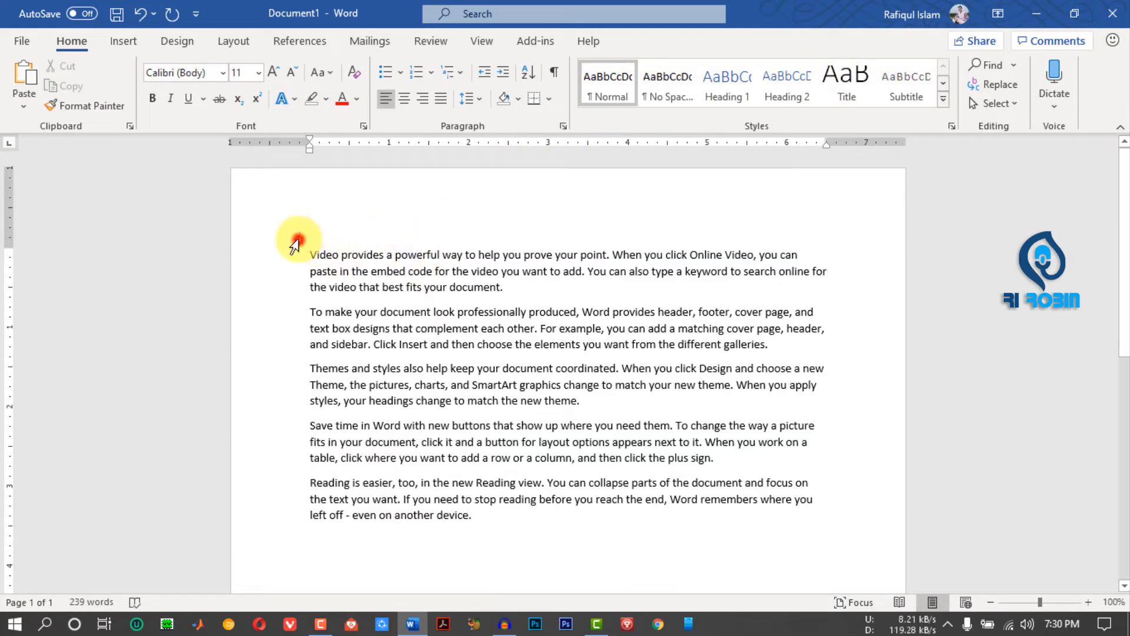
click(296, 244)
Insert the built-in Blank header, enter the author's full name in it, and return to the body text.
click(124, 41)
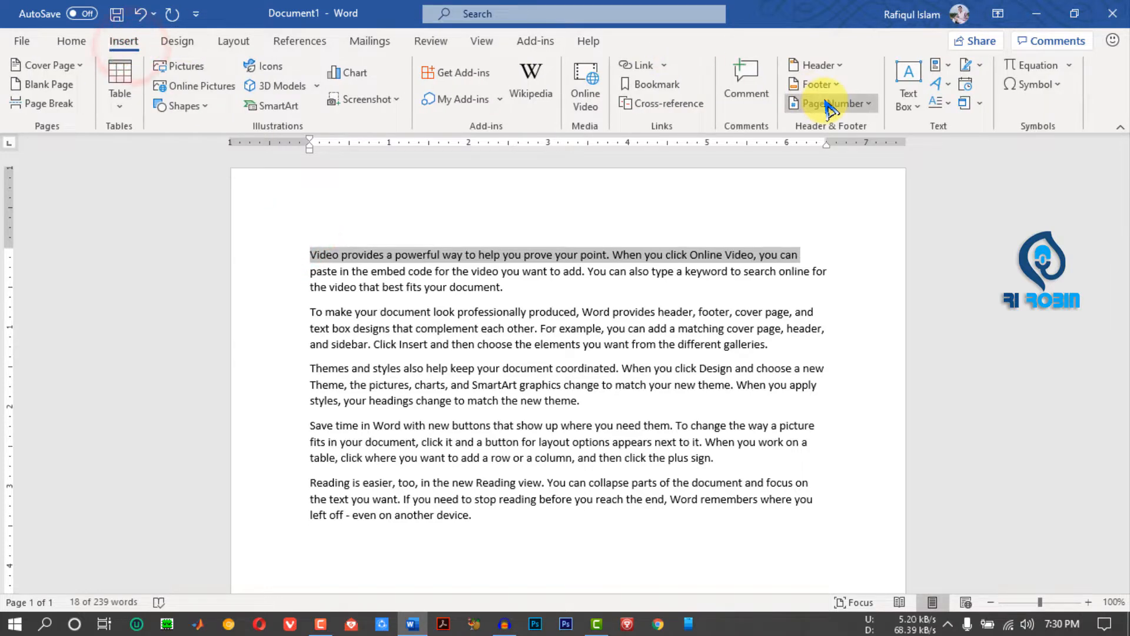
click(815, 65)
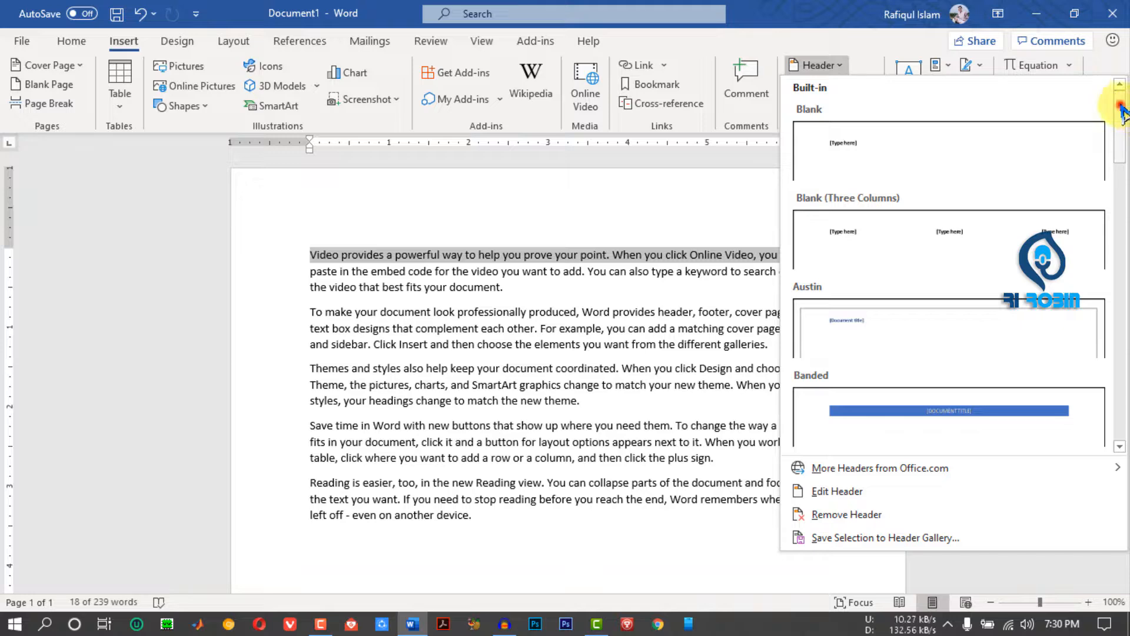
drag(1120, 112, 900, 159)
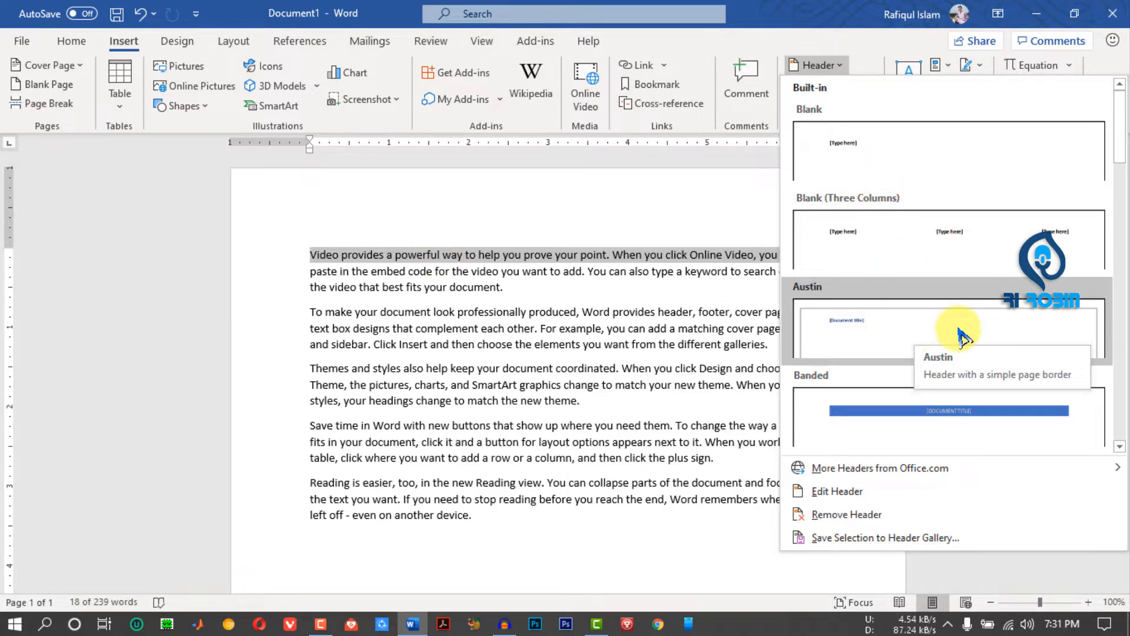
key(Escape)
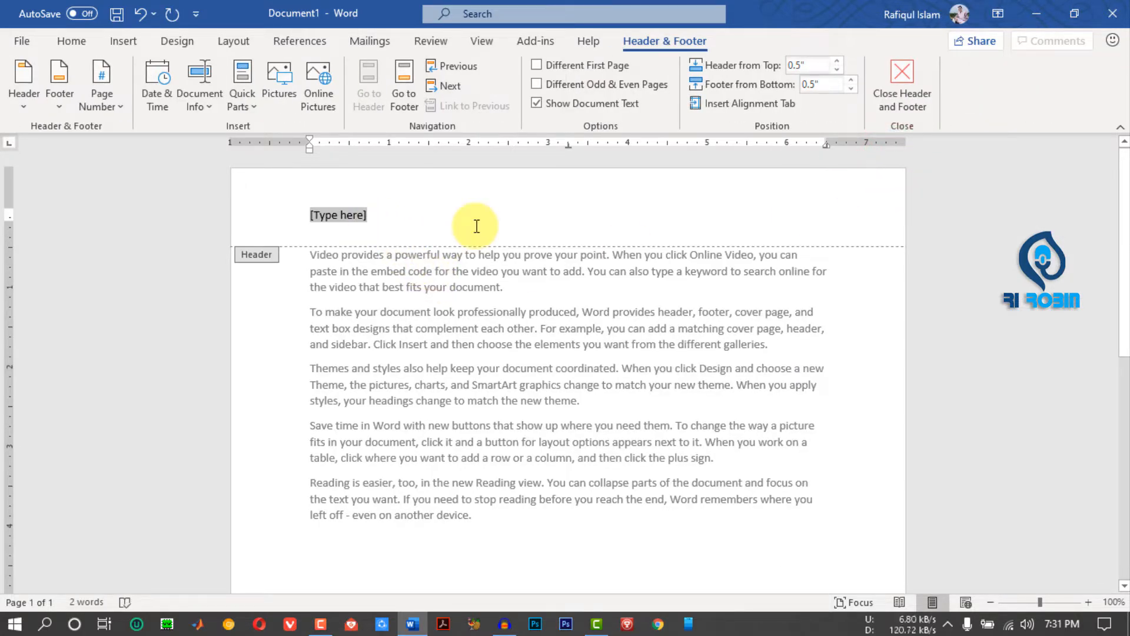
text(rafiqul)
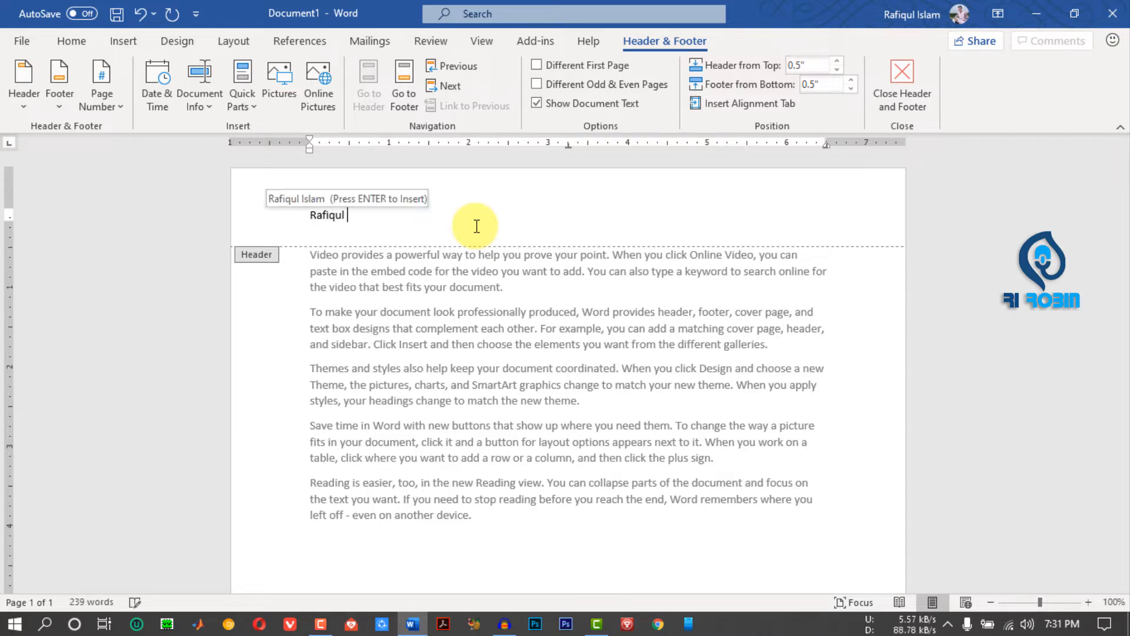
key(Return)
text(Robin)
click(438, 217)
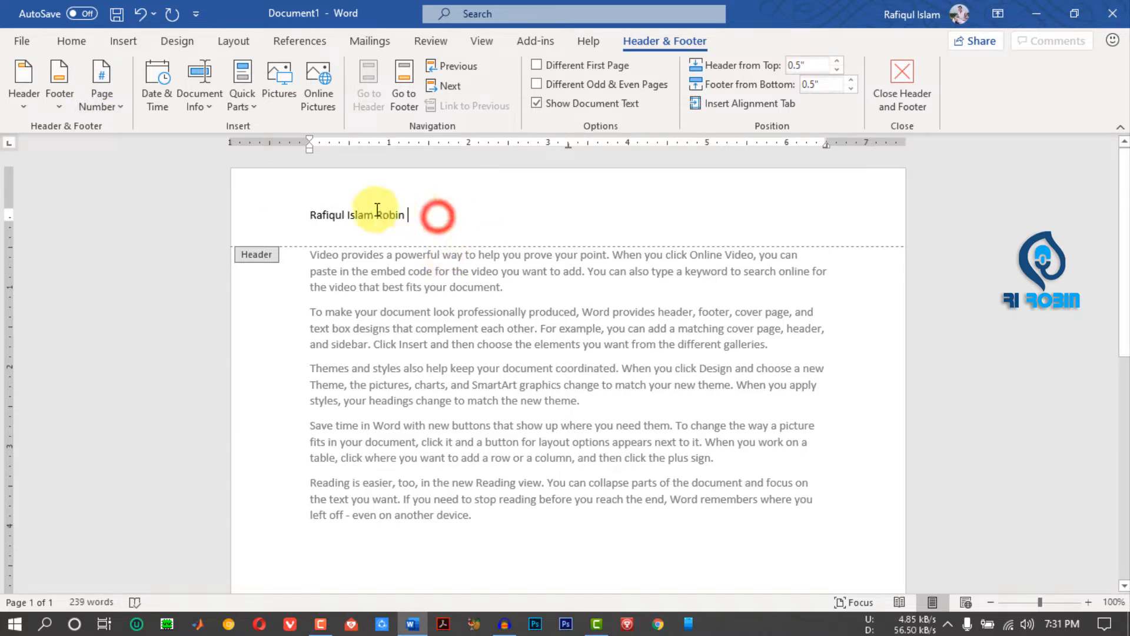
click(352, 214)
drag(323, 216, 416, 222)
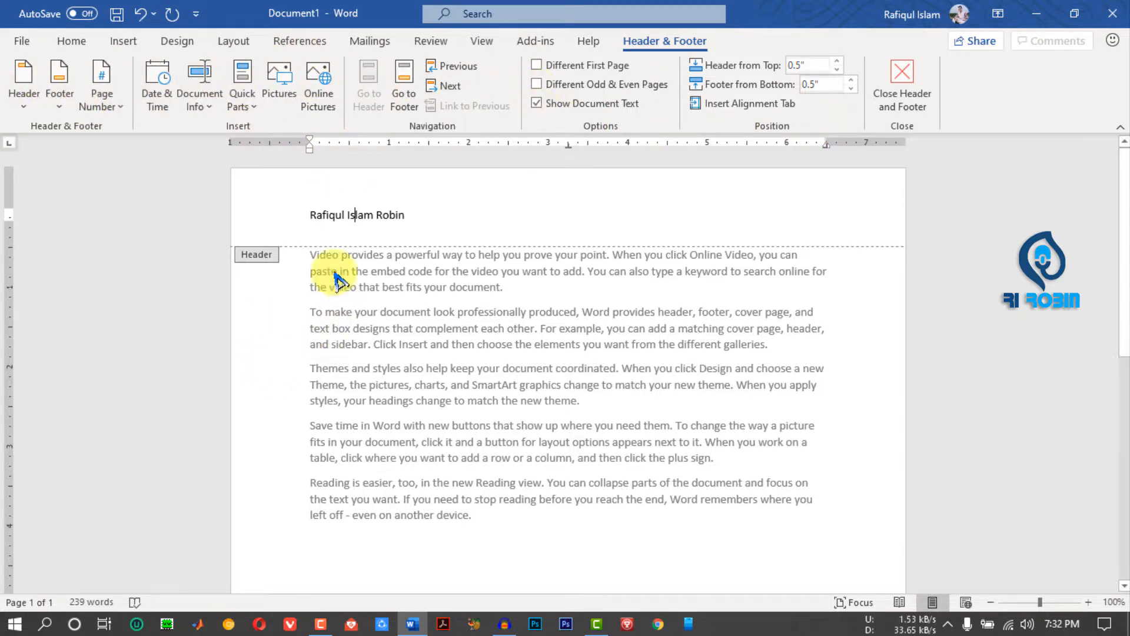
double_click(293, 318)
click(479, 416)
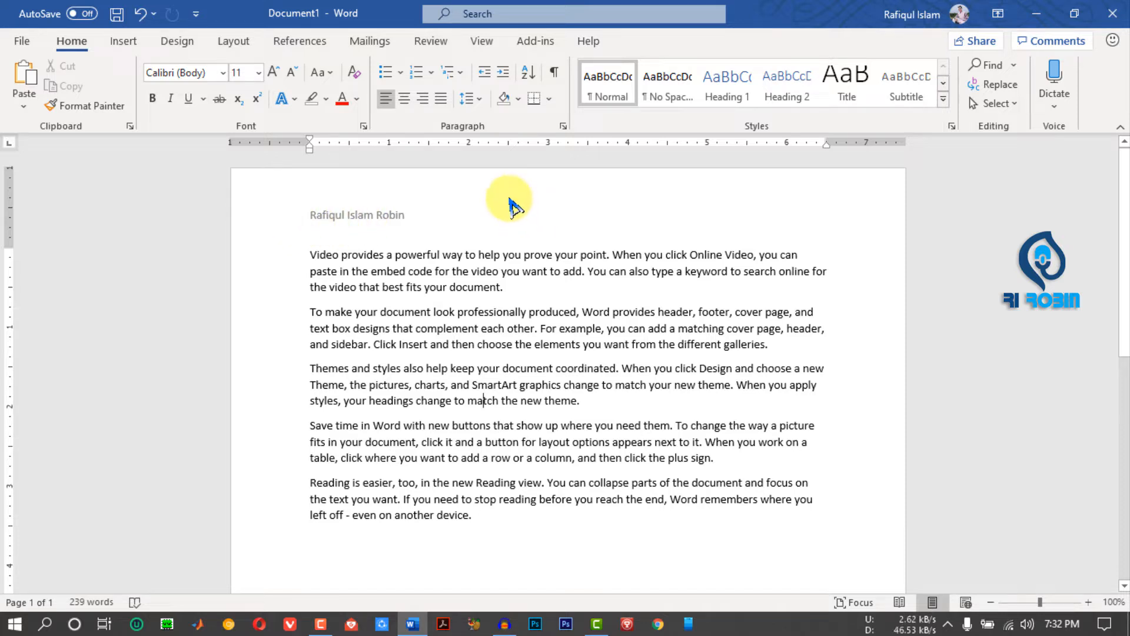
click(124, 41)
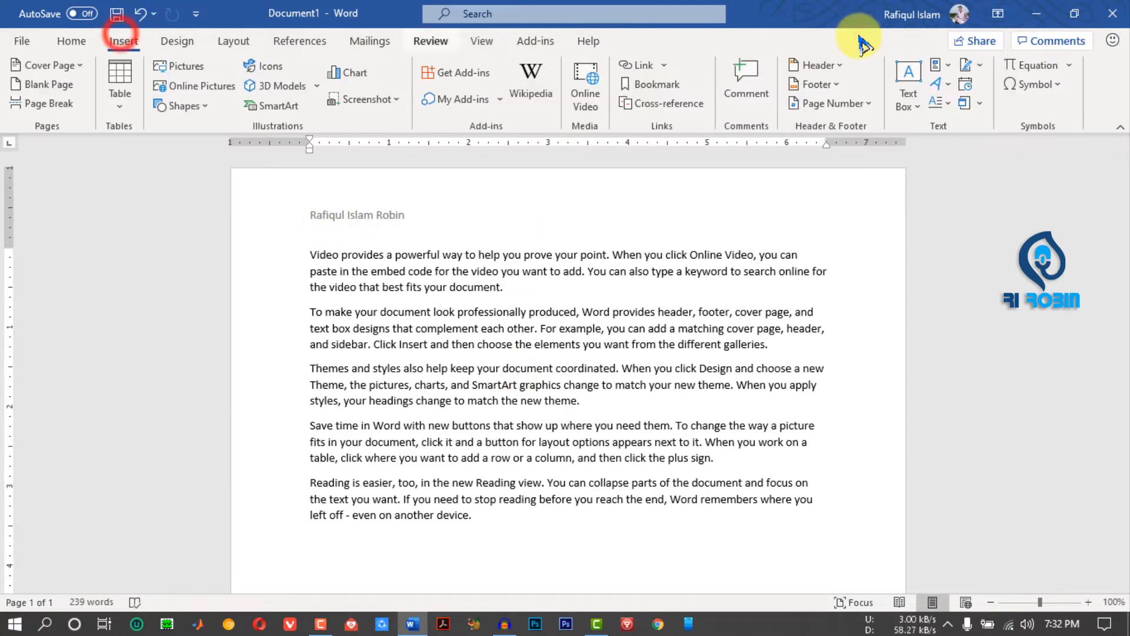
click(816, 66)
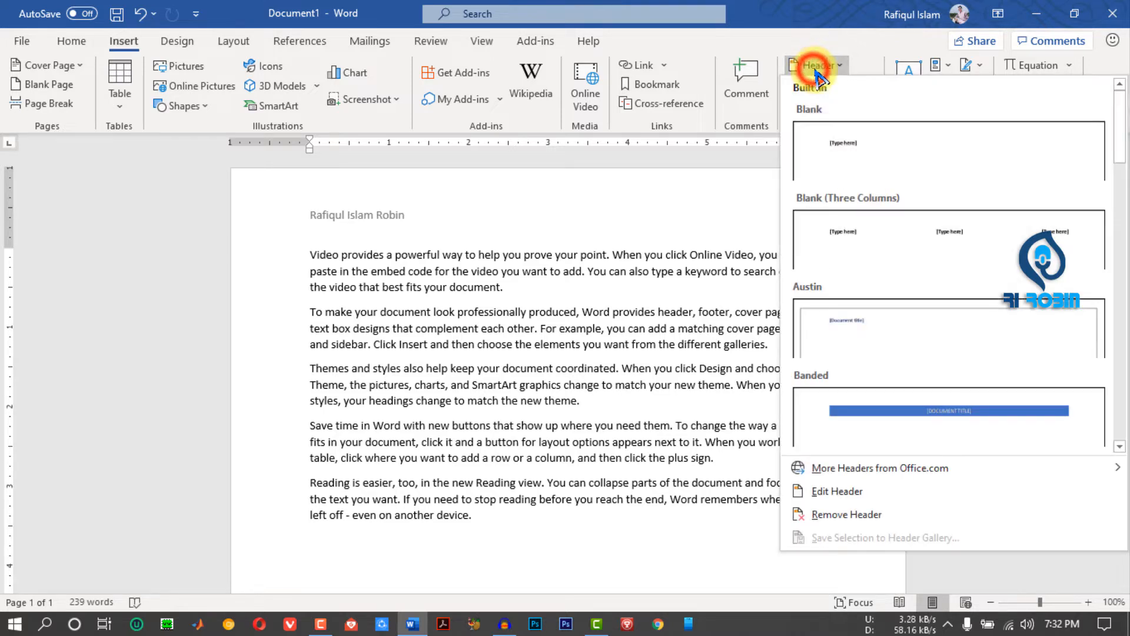
click(483, 325)
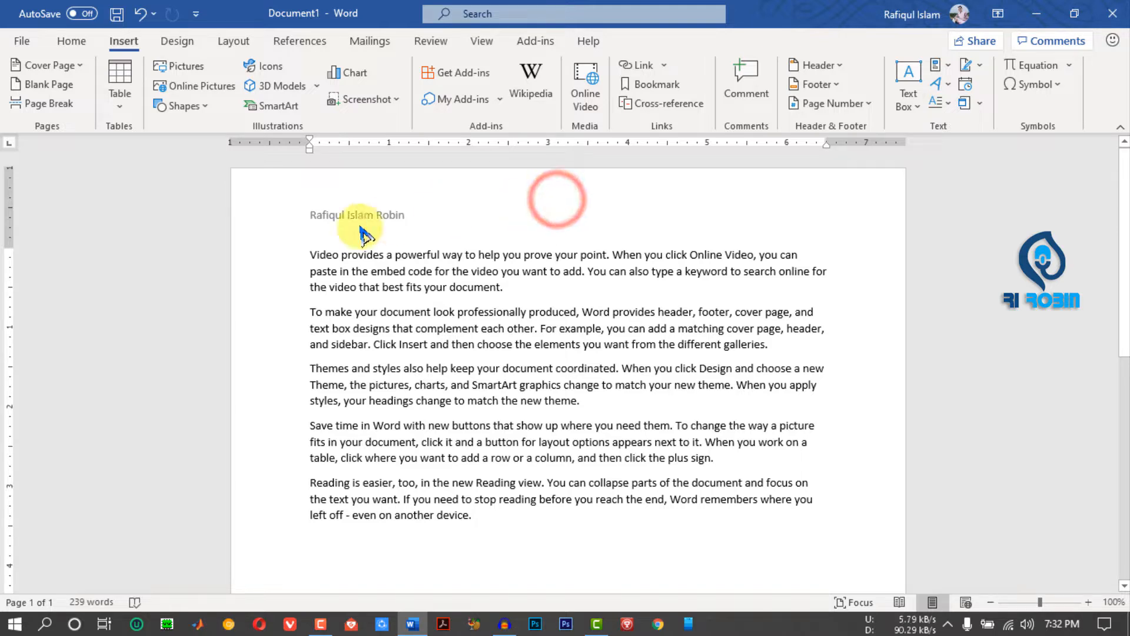
Reopen the header, center the author's name and enlarge it to 16 pt.
double_click(551, 209)
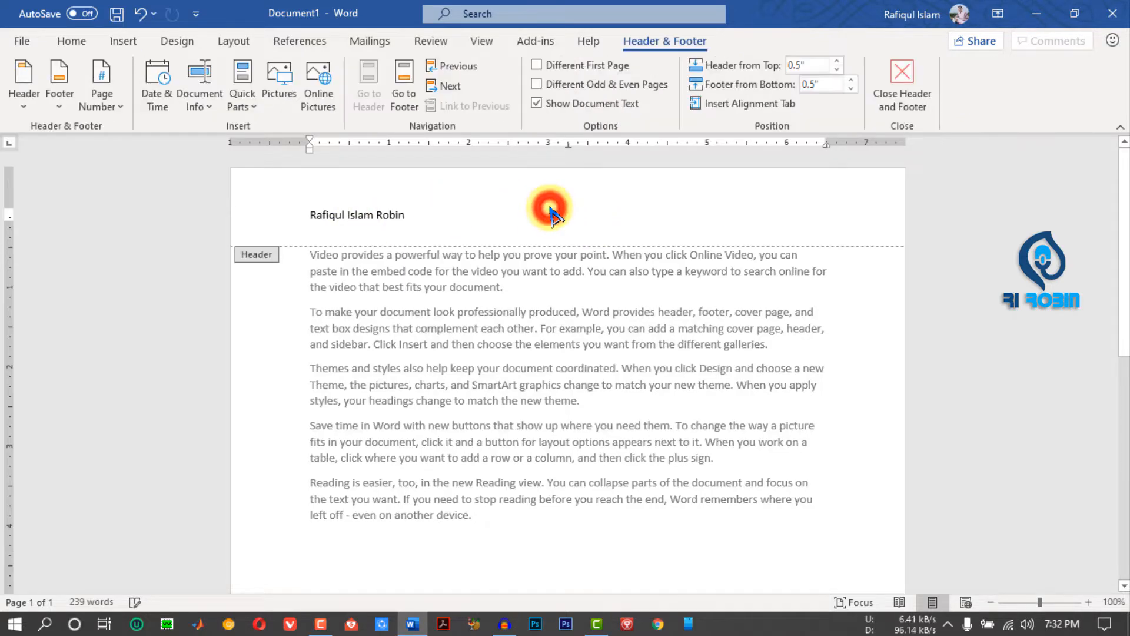
triple_click(474, 220)
triple_click(464, 219)
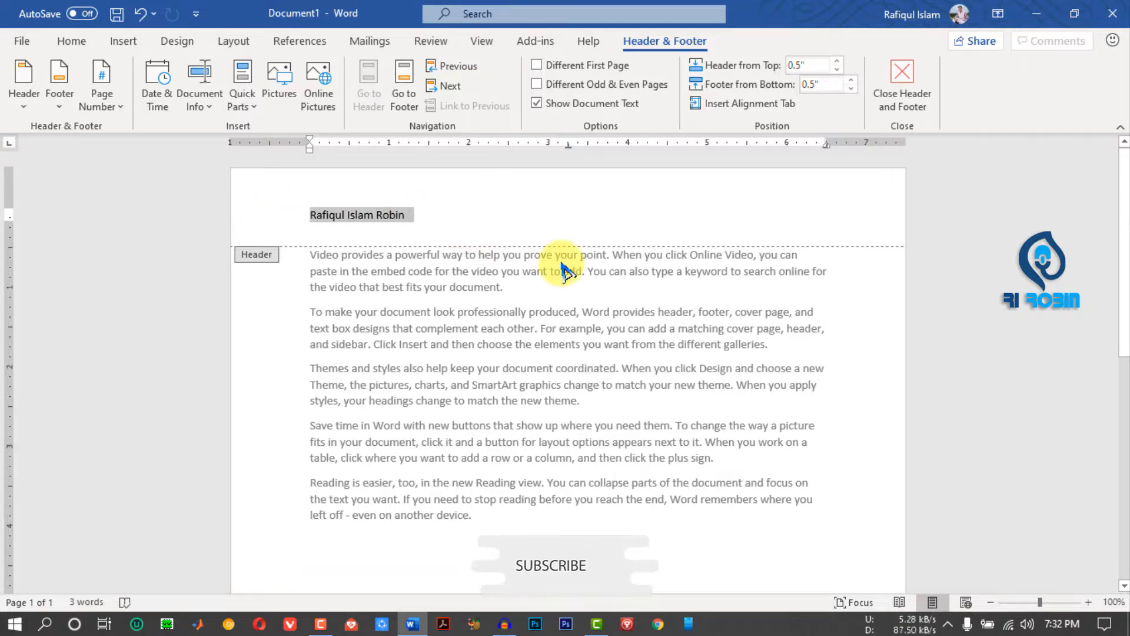
key(ctrl+e)
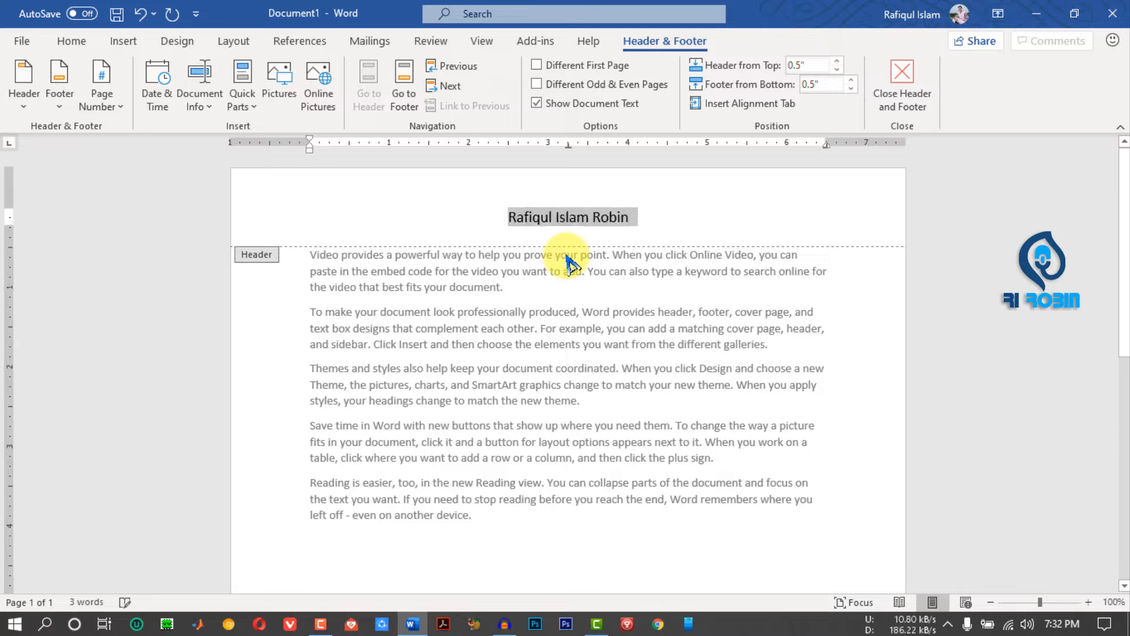
key(ctrl+shift+period)
drag(648, 216, 492, 215)
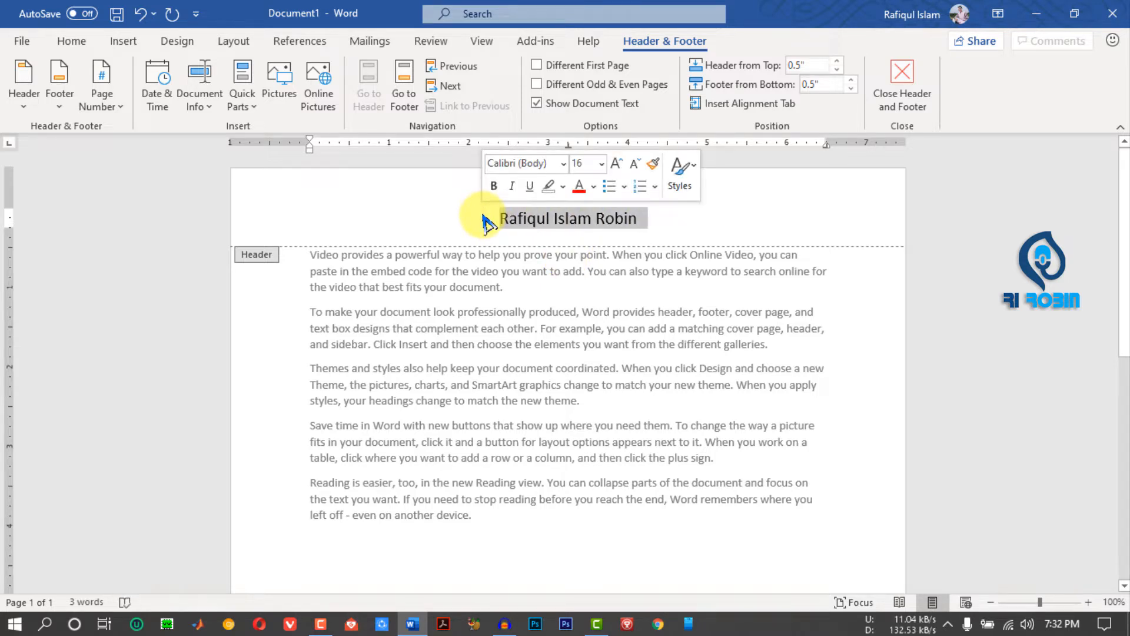
Replace the current header with the built-in Semaphore header design.
click(26, 107)
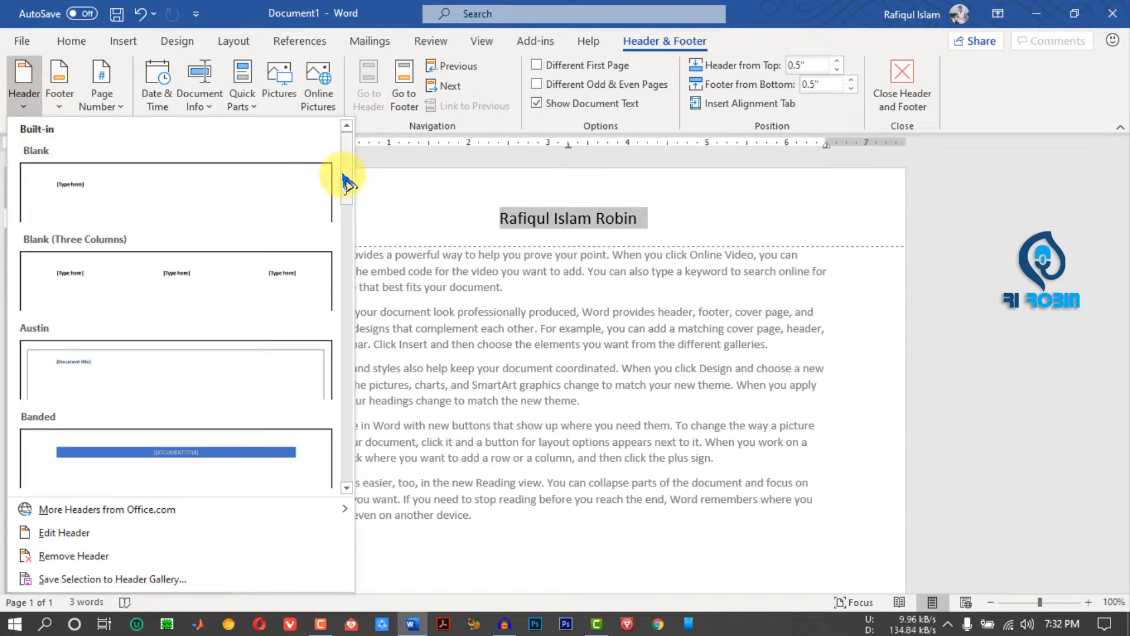
scroll(346, 188, down, 2)
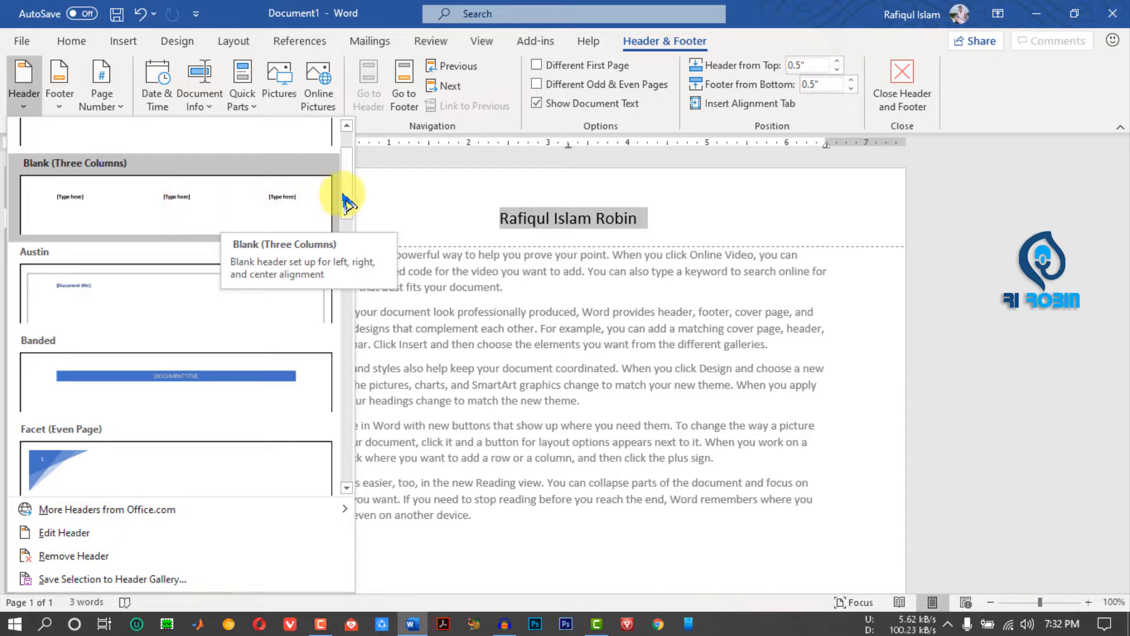
scroll(346, 189, down, 2)
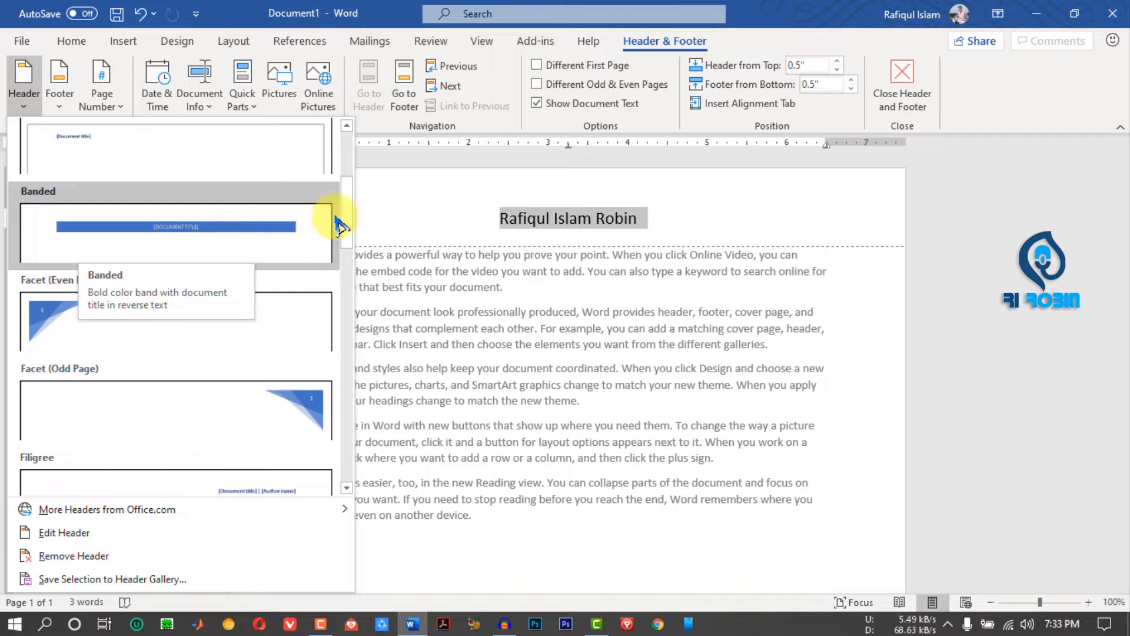
drag(345, 210, 345, 353)
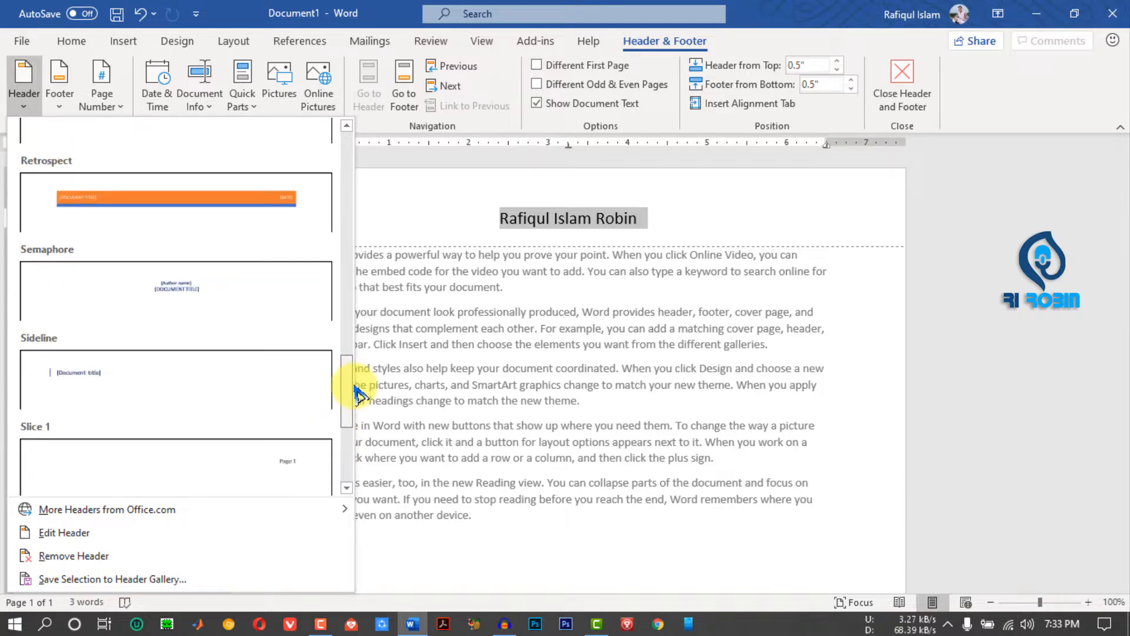
right_click(168, 288)
click(177, 290)
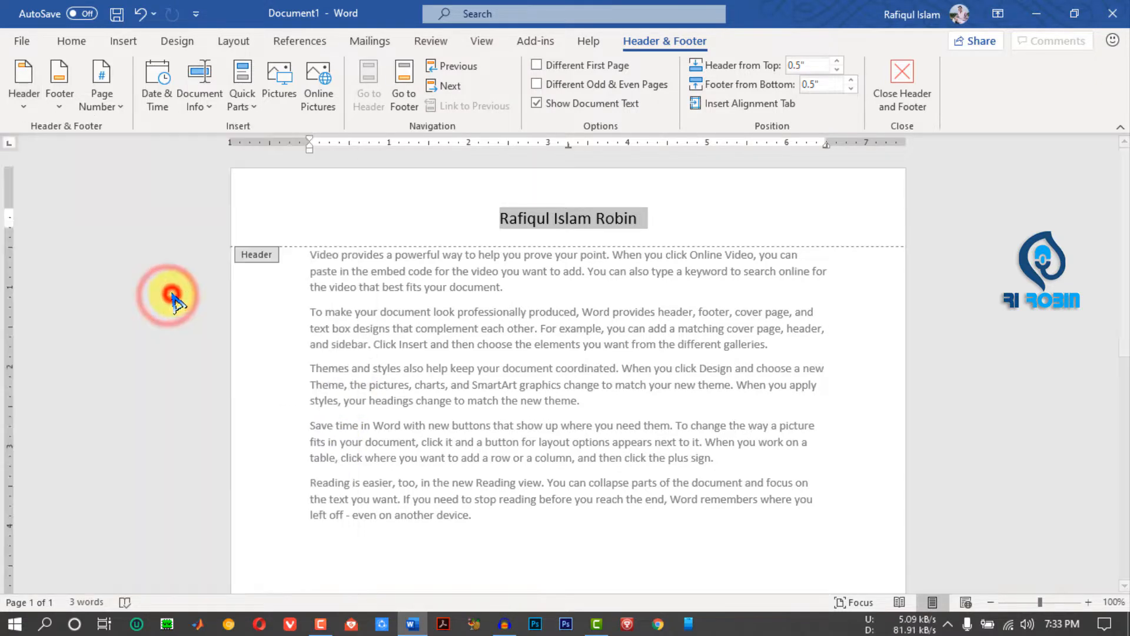
click(670, 222)
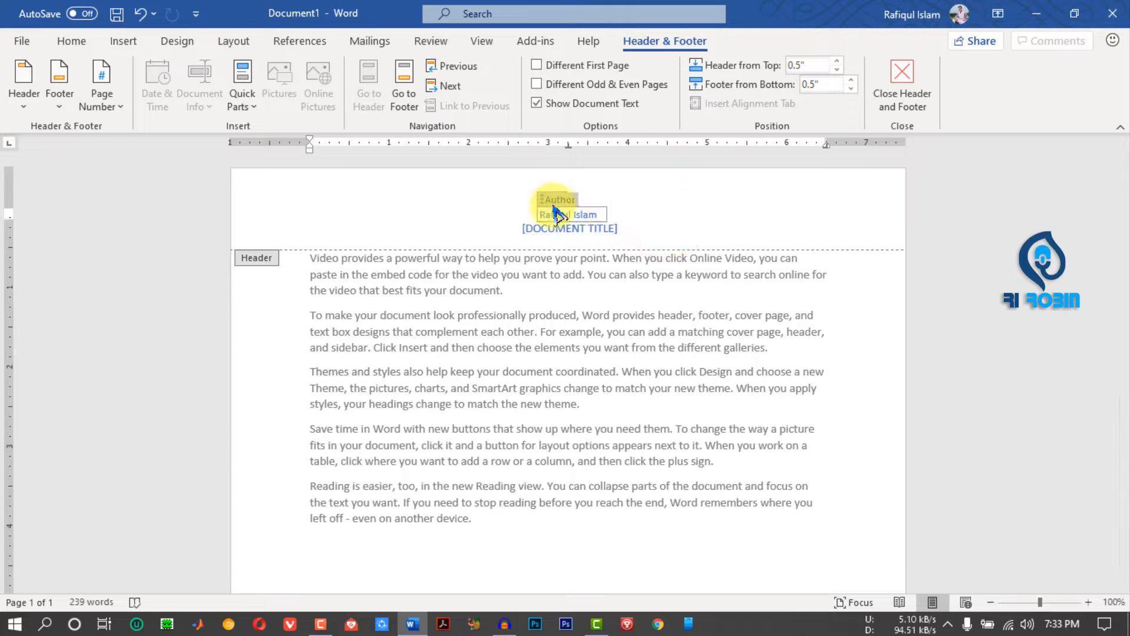
Set the header's document title to "MS OFFICE 2019 FULL TUTORIAL" and return to the body text.
click(579, 229)
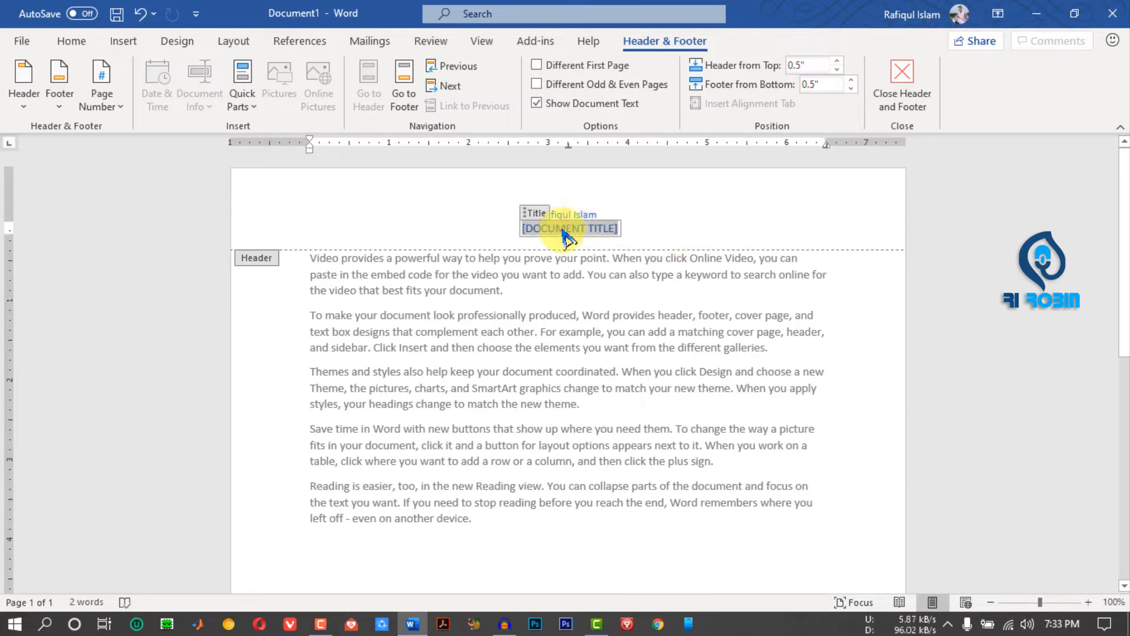
text(MS OFFICE 2019)
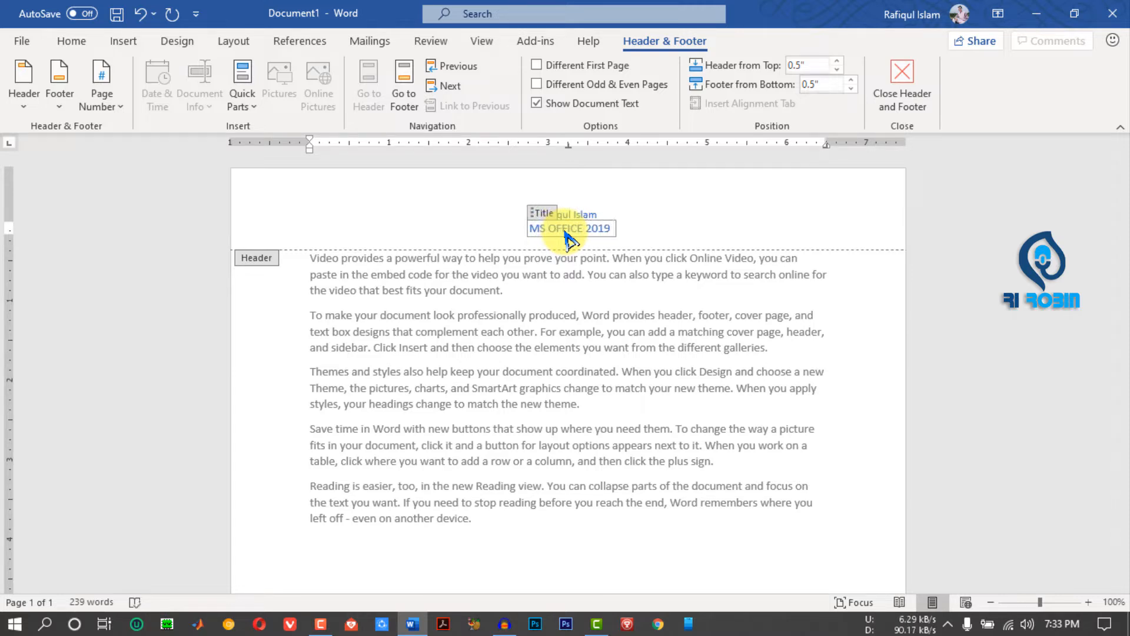
text( FULL TUTORIAL)
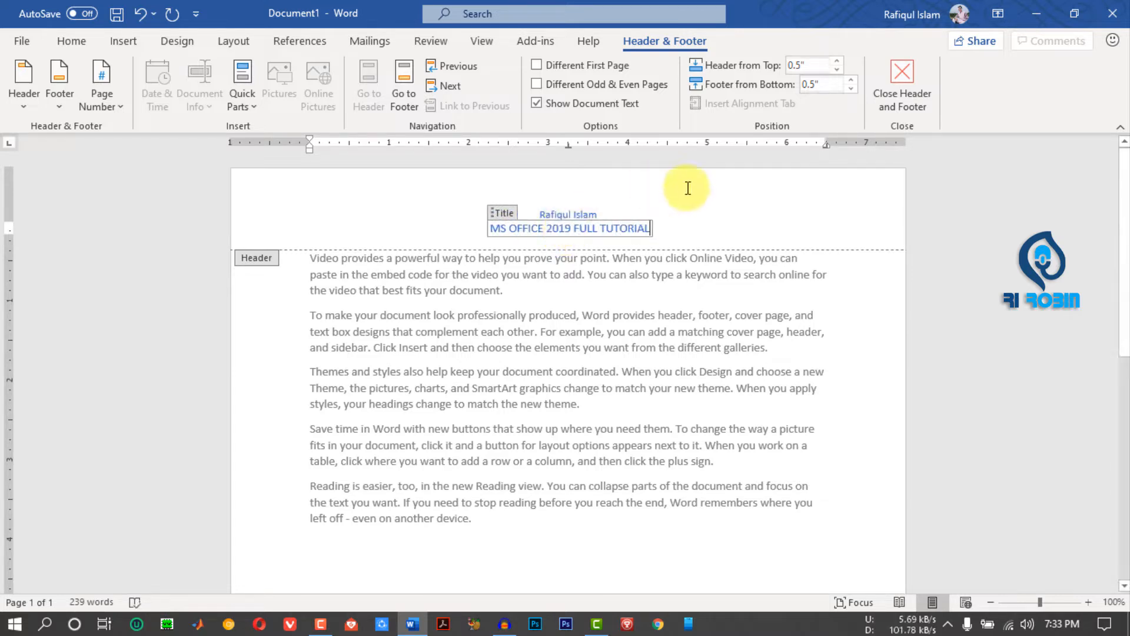
double_click(655, 373)
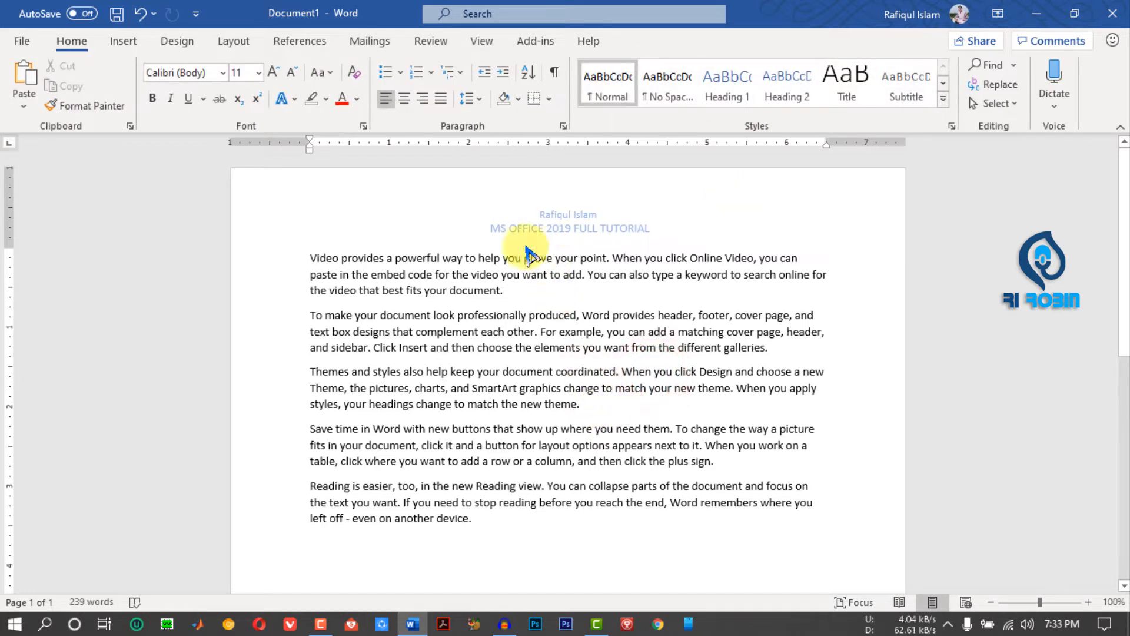
click(581, 224)
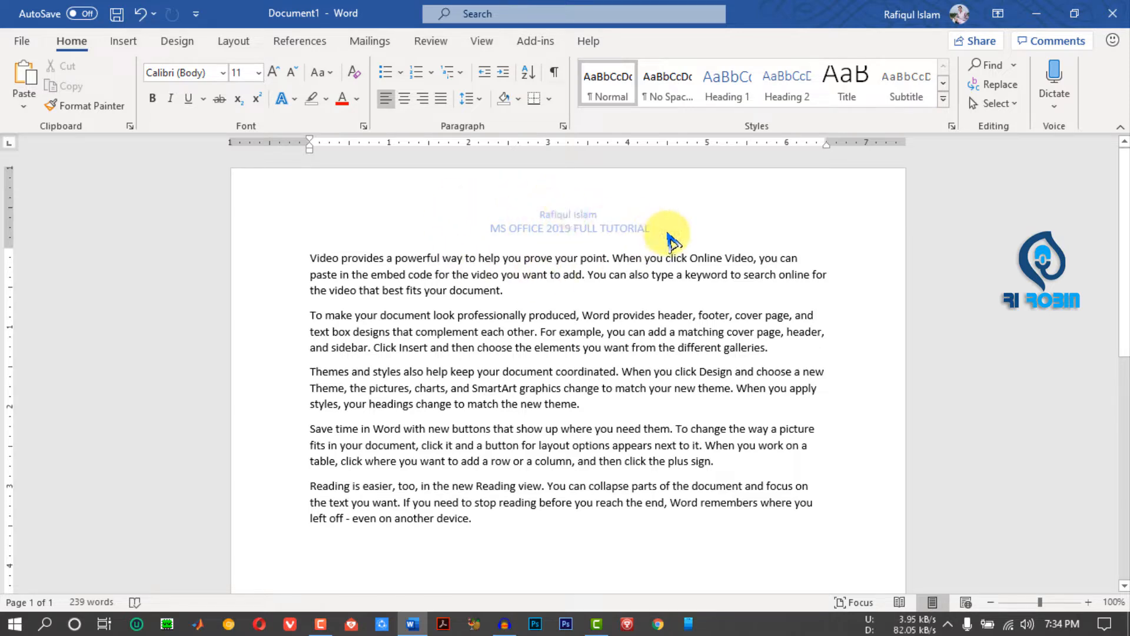
Add blank pages after the last paragraph until the document has 15 pages.
drag(1129, 184, 1126, 388)
click(625, 416)
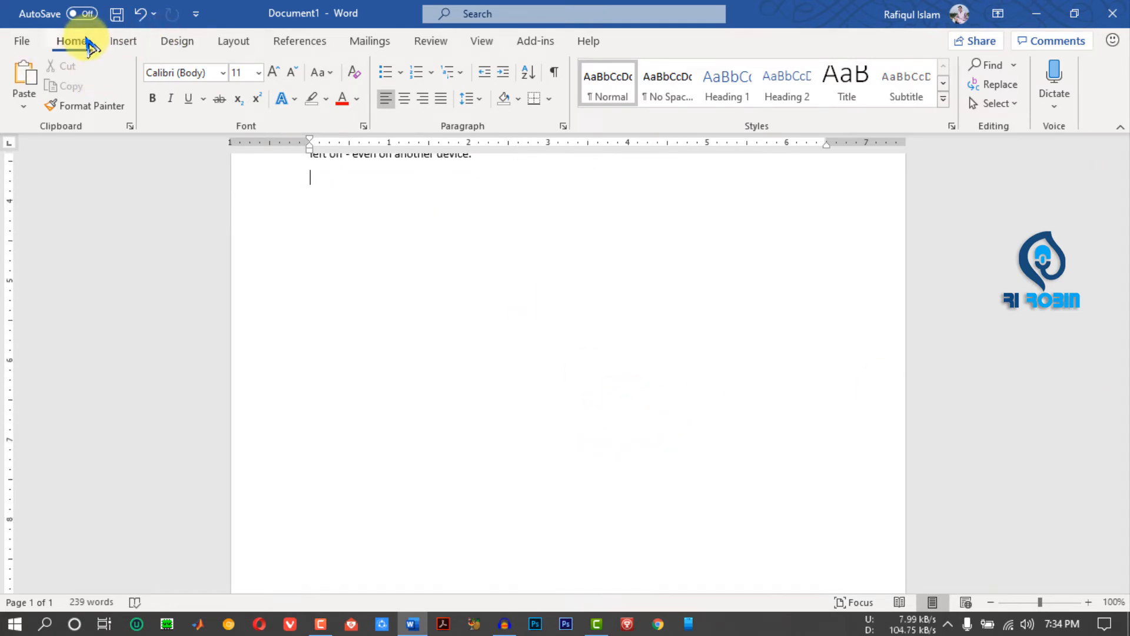
click(122, 44)
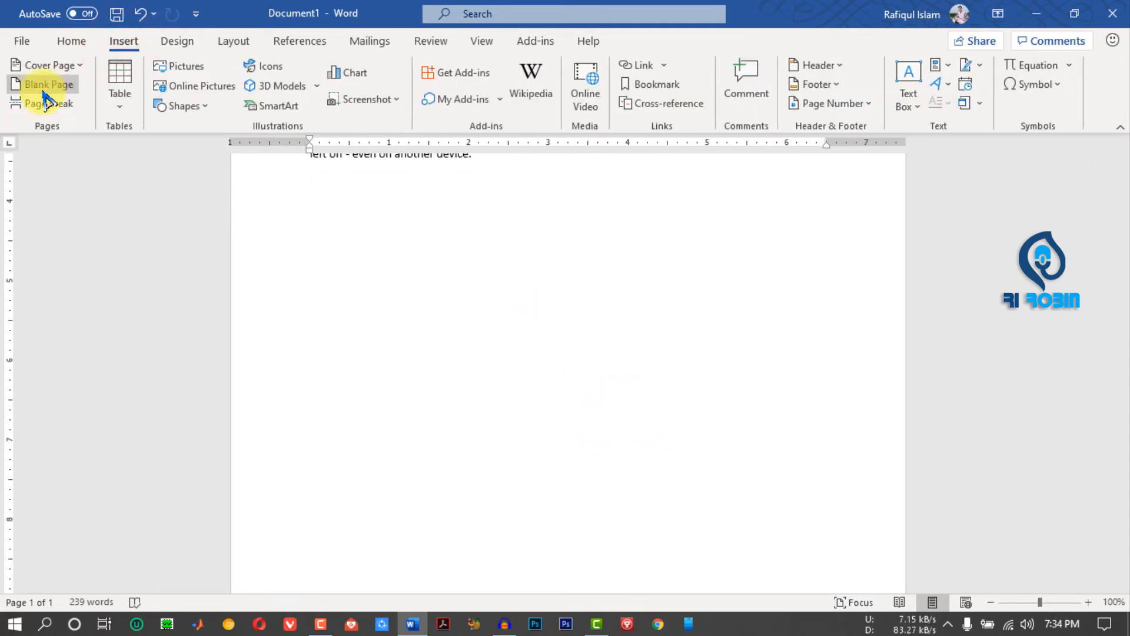
click(44, 93)
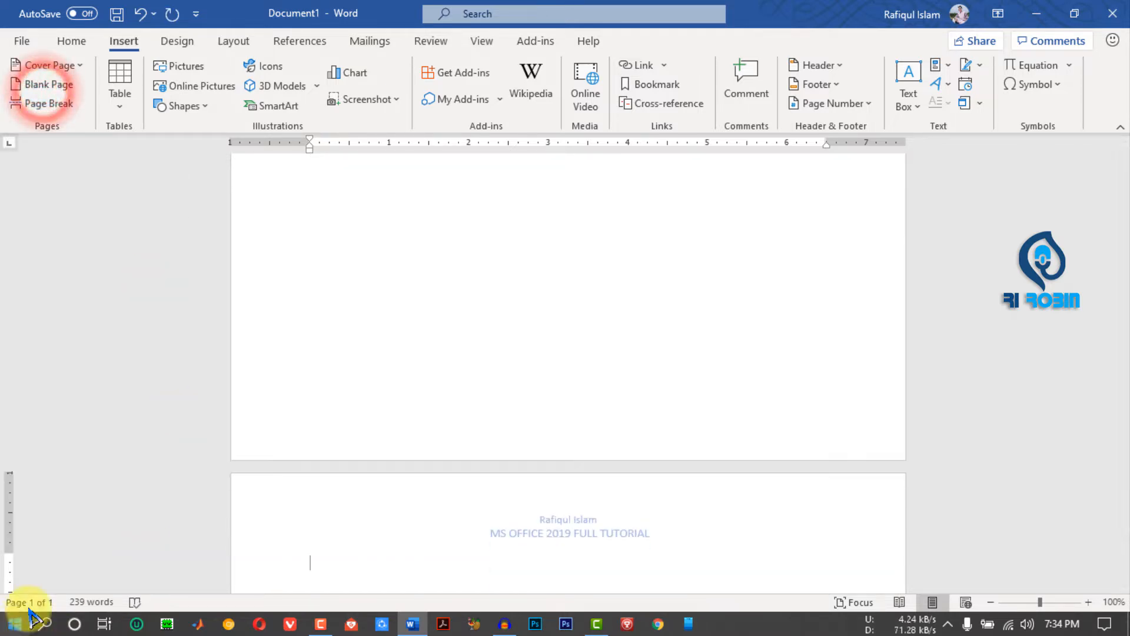
click(424, 539)
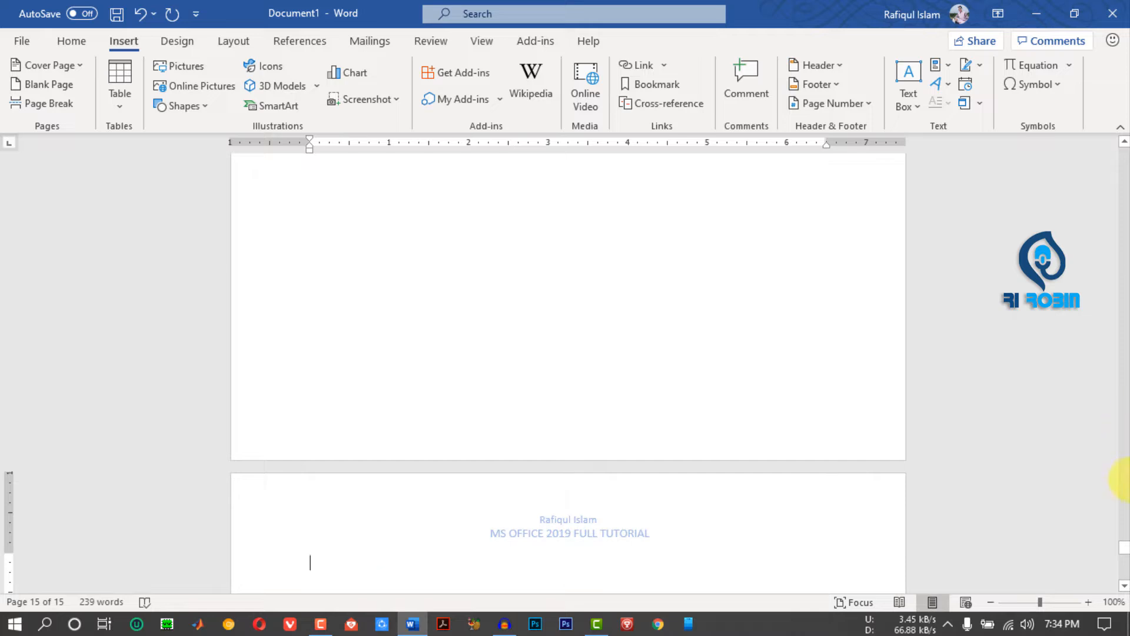
Look through the added blank pages to check whether the header repeats on each one.
drag(1128, 569, 1118, 607)
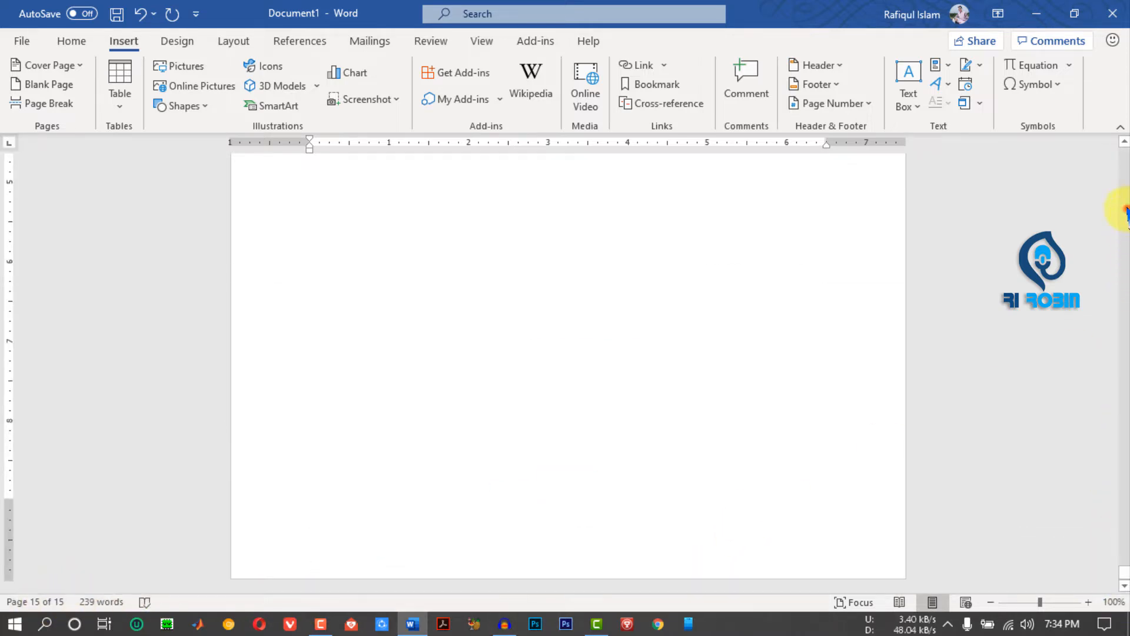
click(1127, 209)
click(1126, 206)
click(1126, 201)
click(1125, 201)
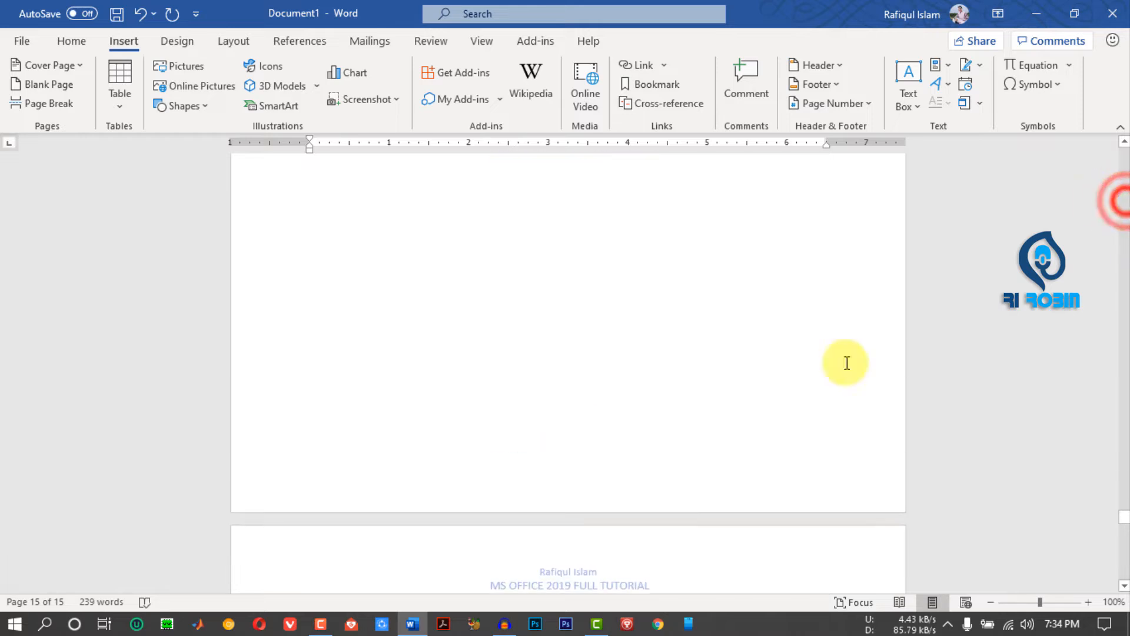
click(1125, 154)
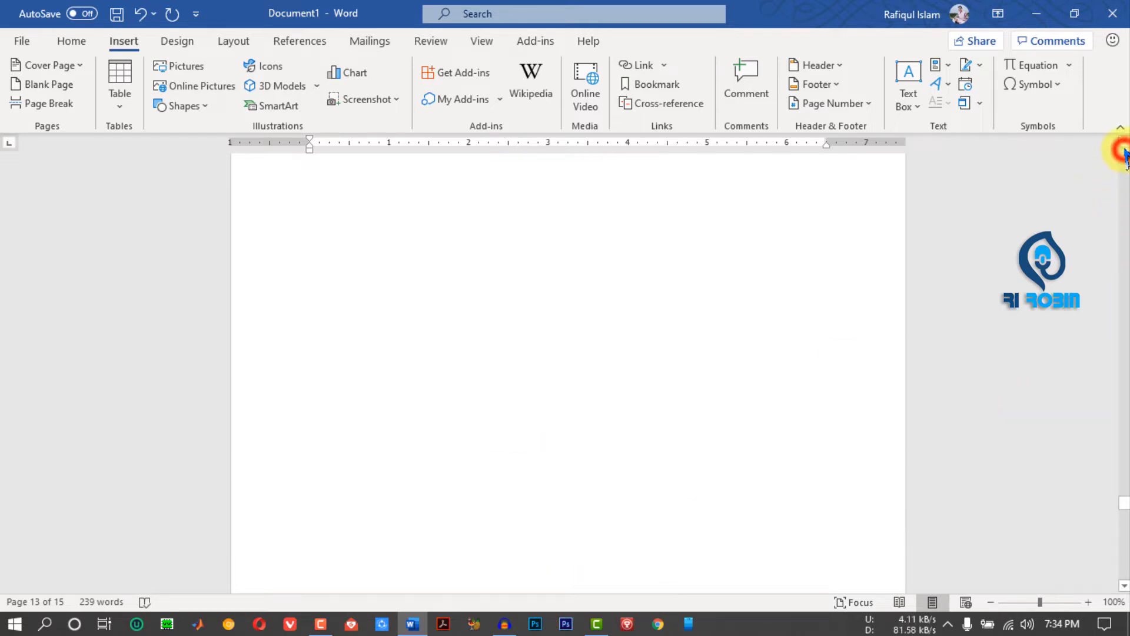
click(1125, 158)
click(1125, 160)
click(1124, 160)
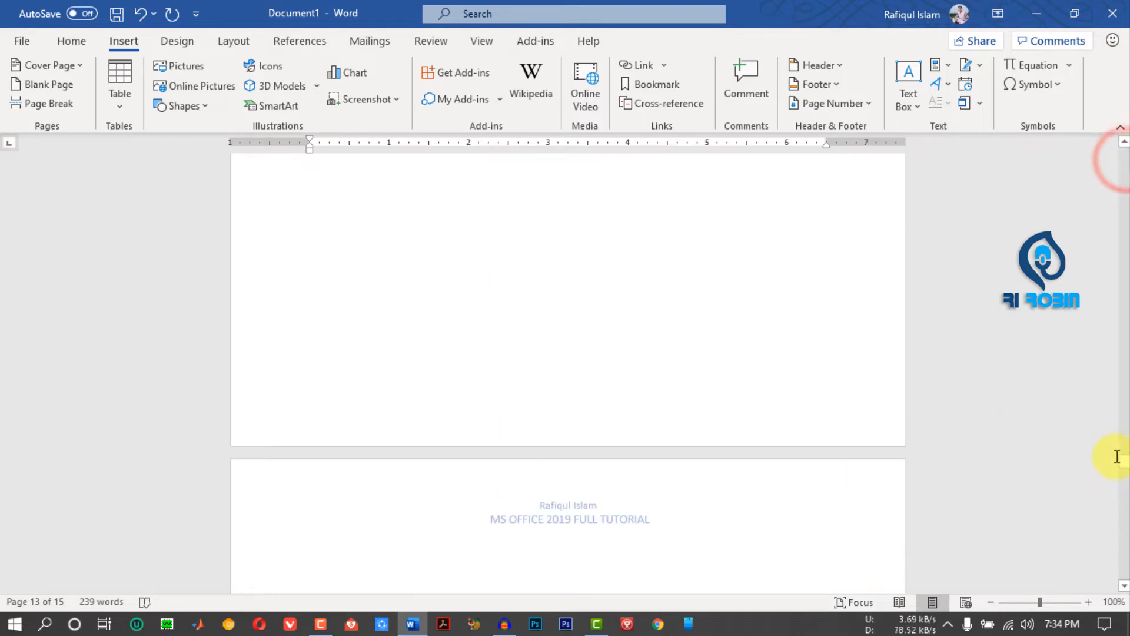
Return to the first page and open its header for editing.
drag(1127, 443, 1115, 462)
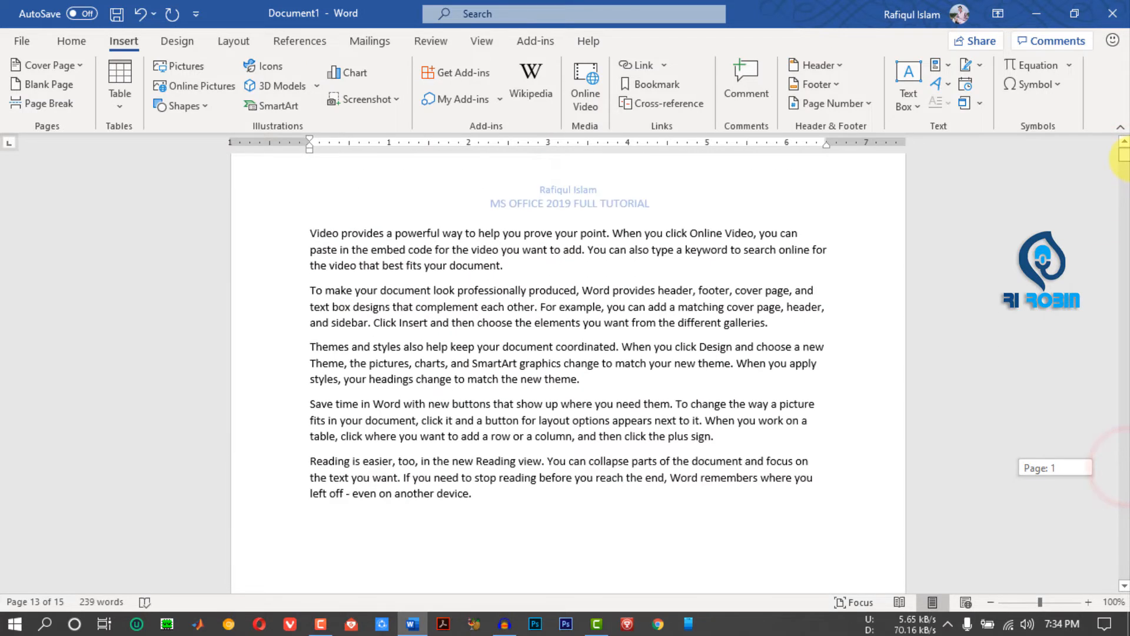
double_click(568, 217)
click(787, 211)
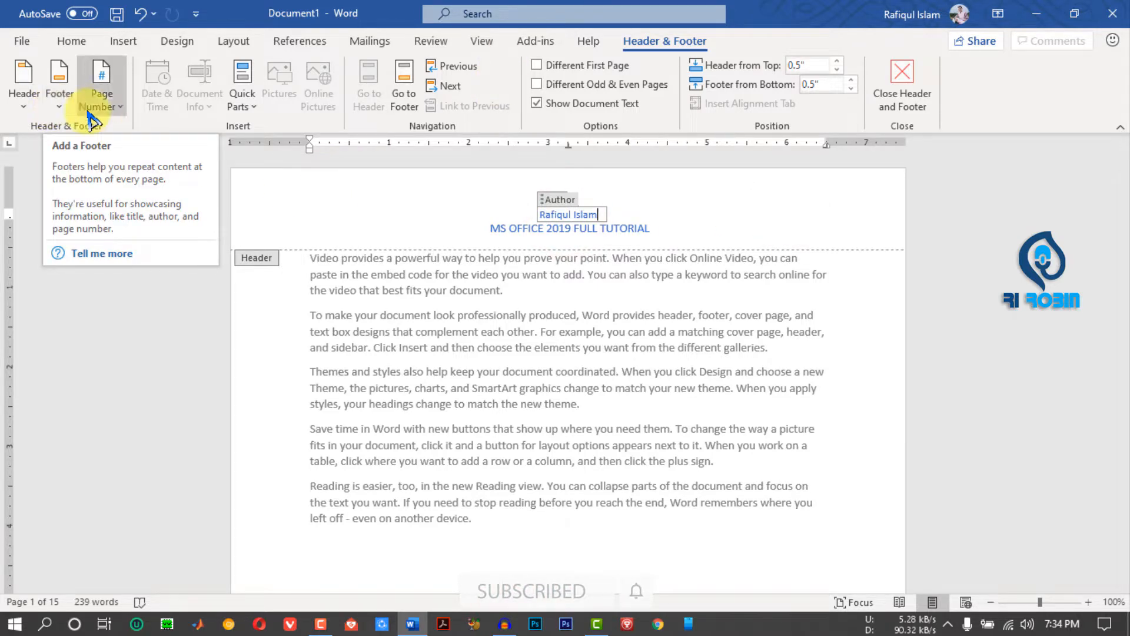
Insert the built-in Blank footer design into the document.
click(58, 108)
click(614, 368)
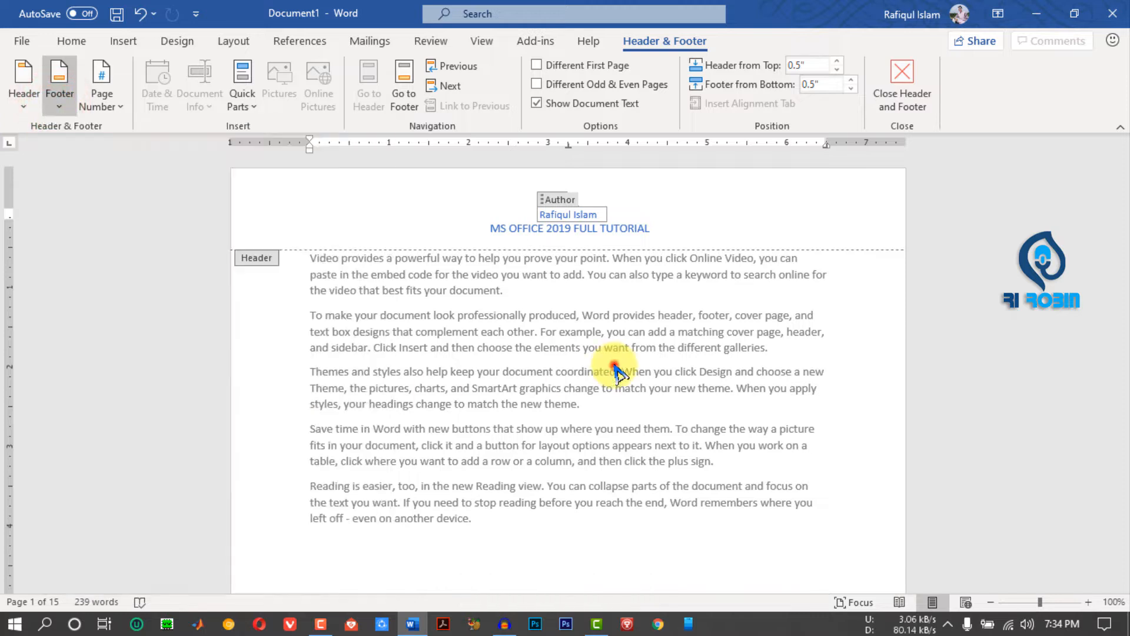
click(122, 40)
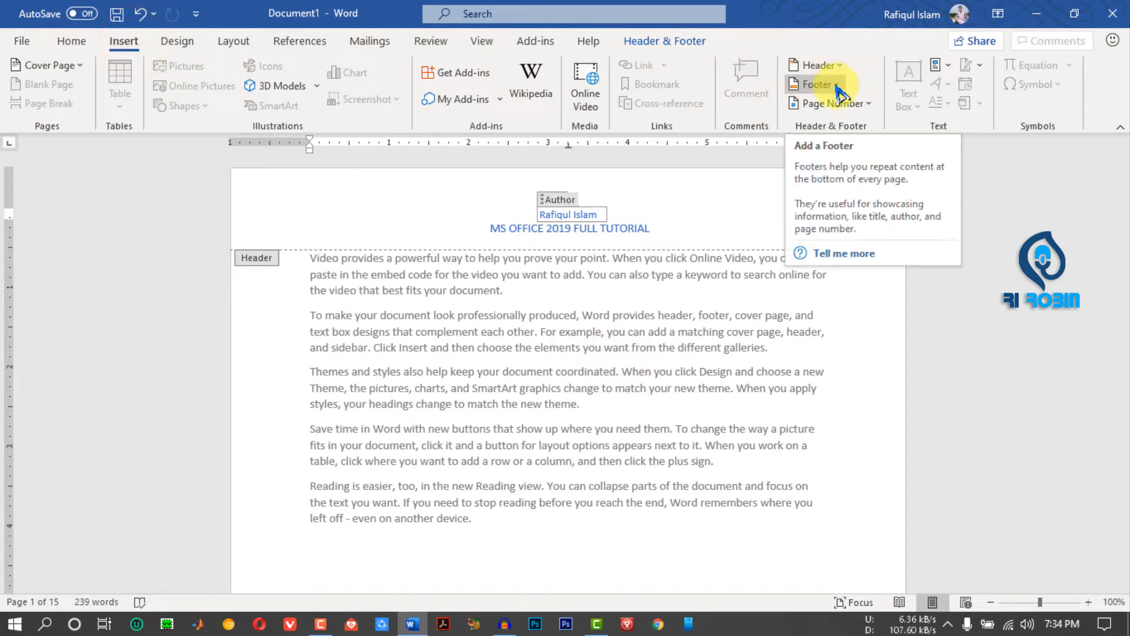
click(836, 85)
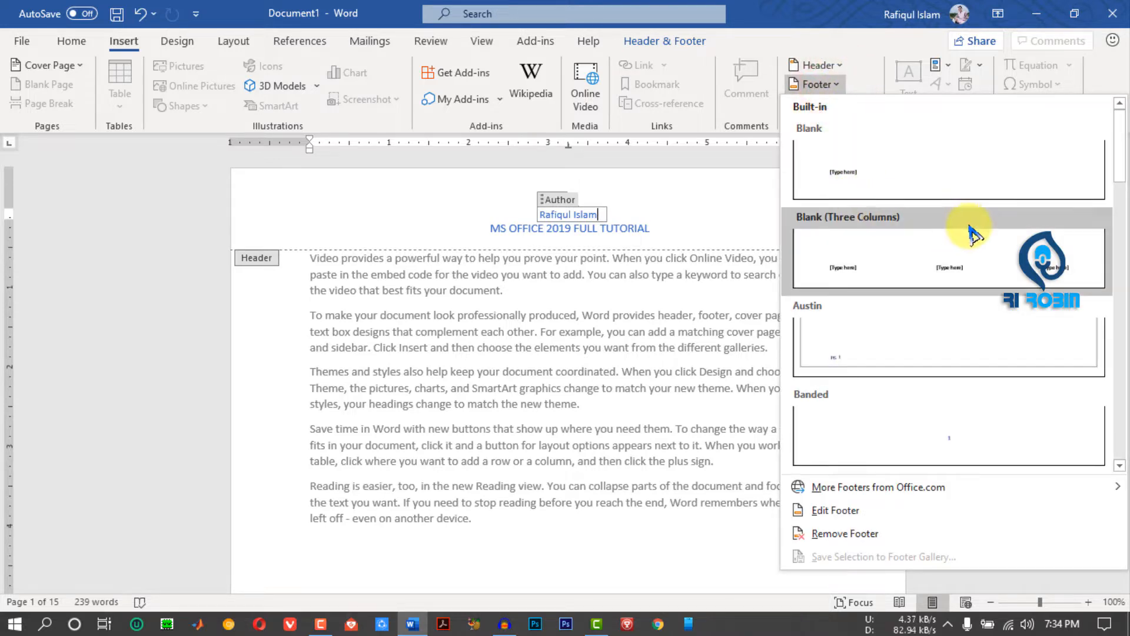
drag(1115, 191, 1119, 164)
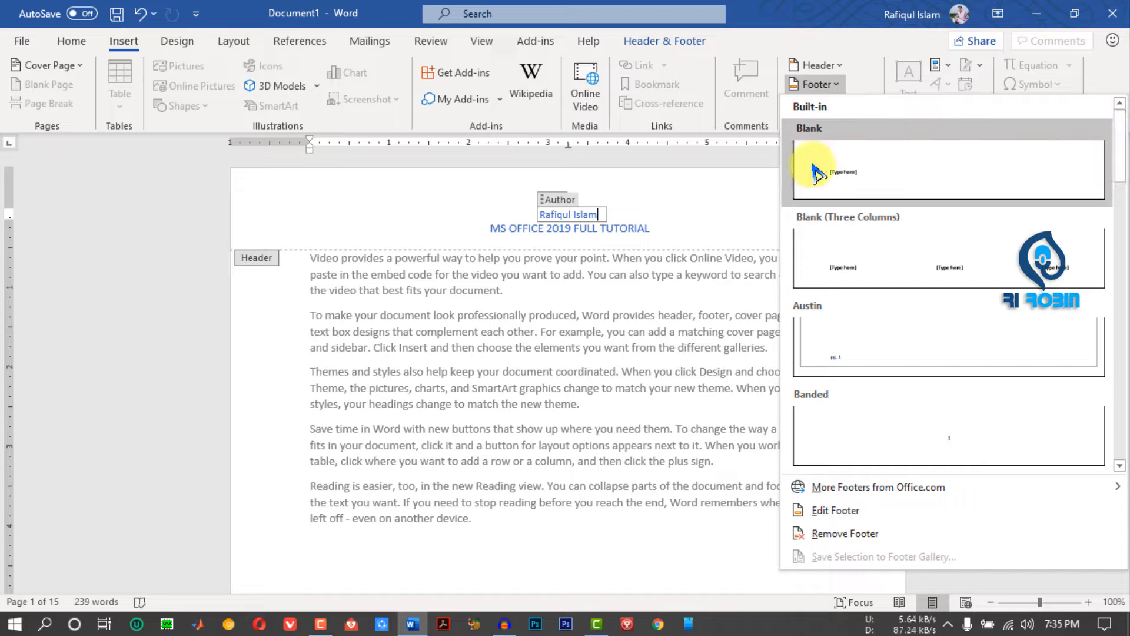
click(895, 168)
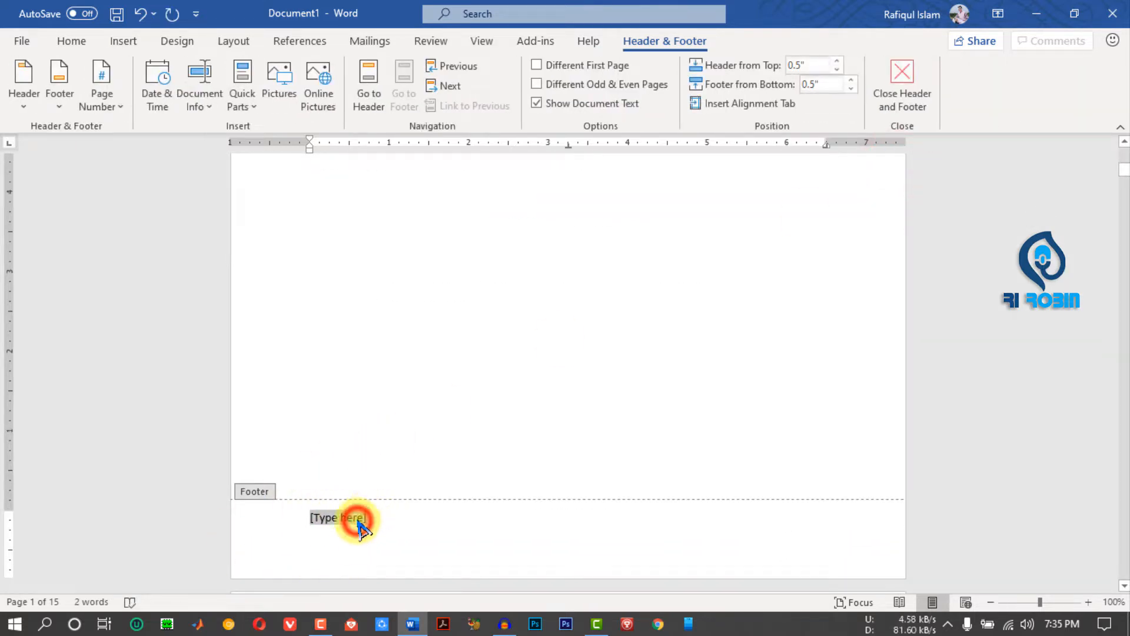
Replace the footer placeholder with centered text "if you want to become a tech master then watch all CMC video tutorial" and return to the body.
click(340, 520)
click(340, 514)
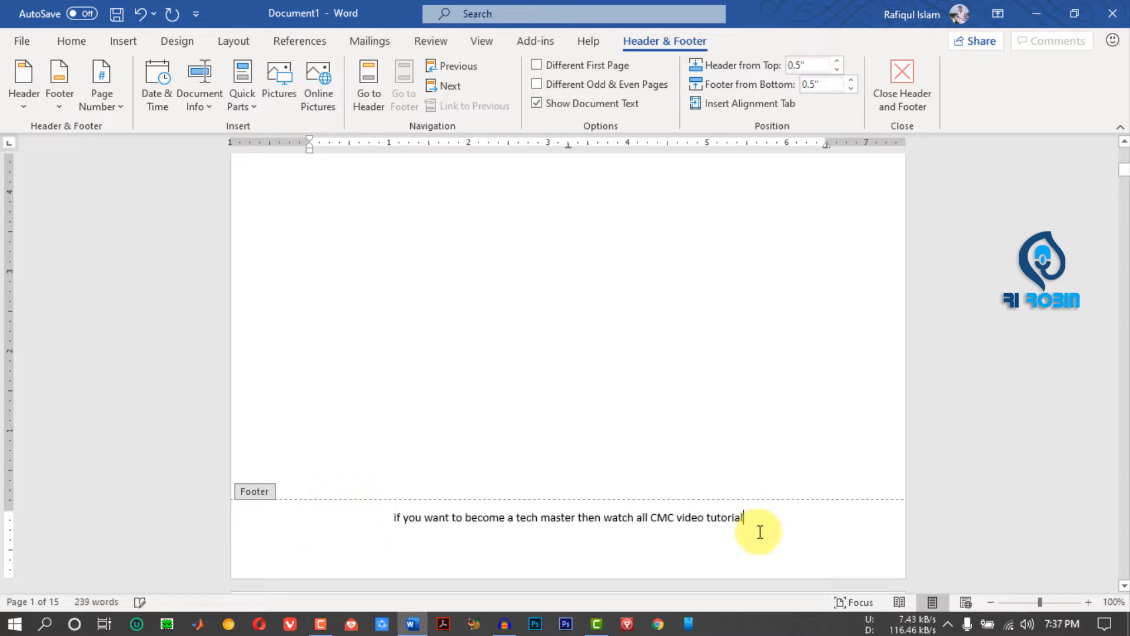
drag(780, 520, 346, 533)
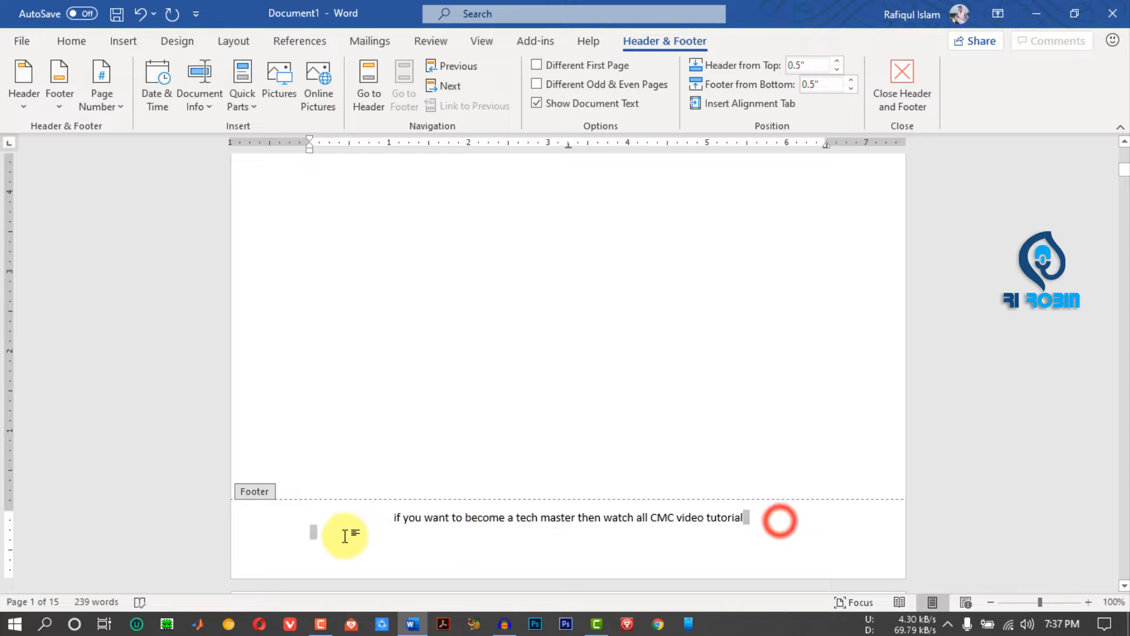
click(676, 526)
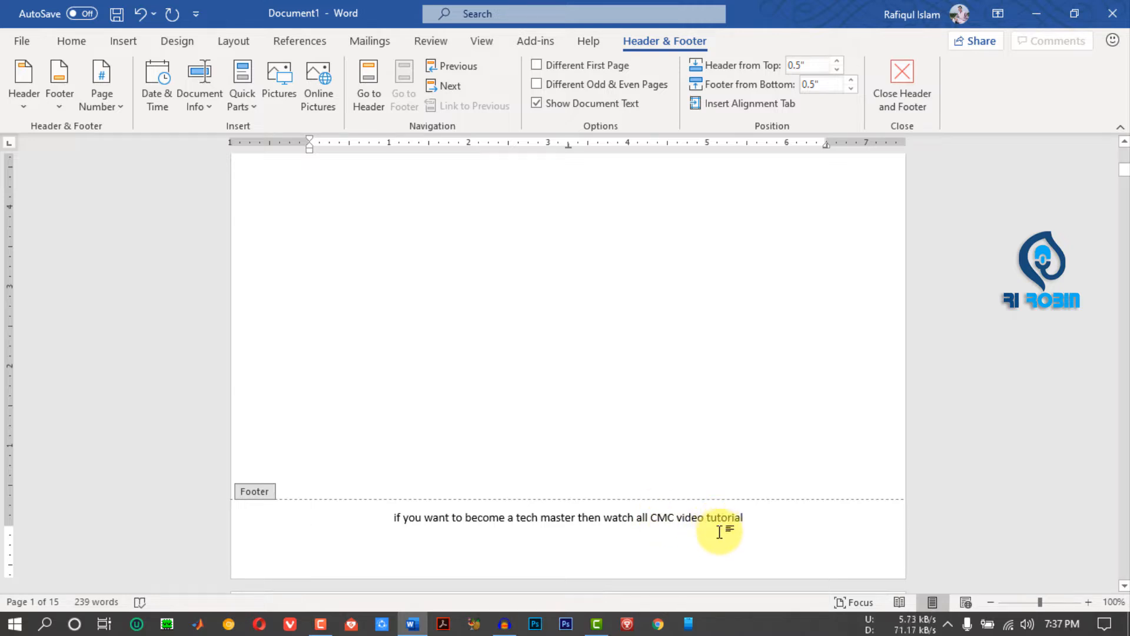
double_click(719, 424)
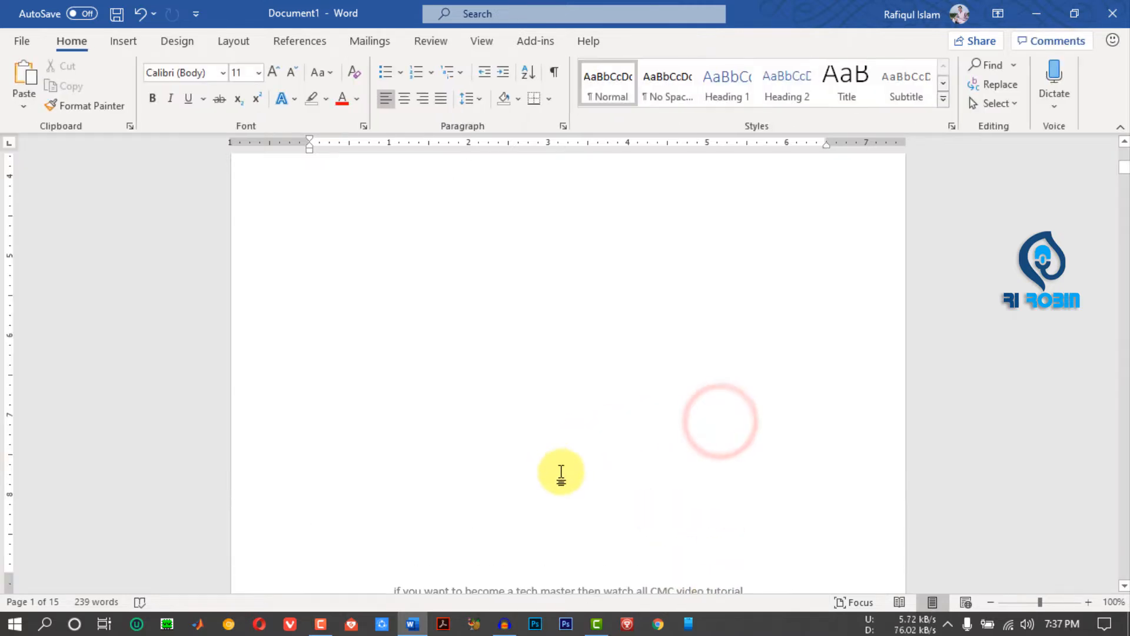
Check the footer text across the pages and browse the built-in footer designs from the first page.
scroll(576, 530, down, 2)
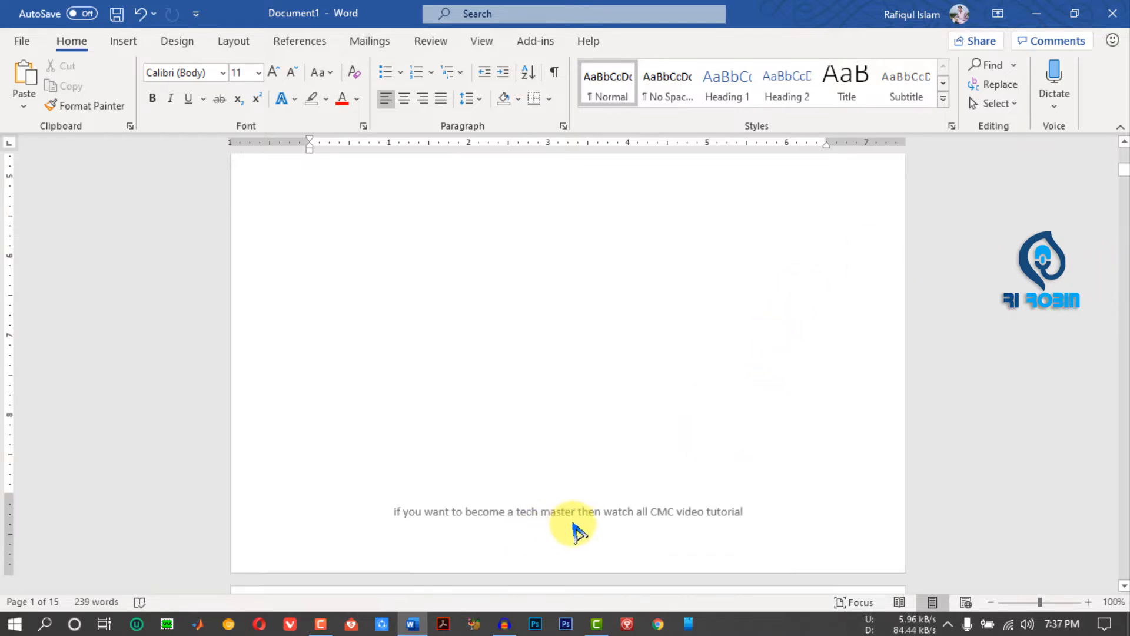
drag(1125, 173, 1124, 207)
click(59, 88)
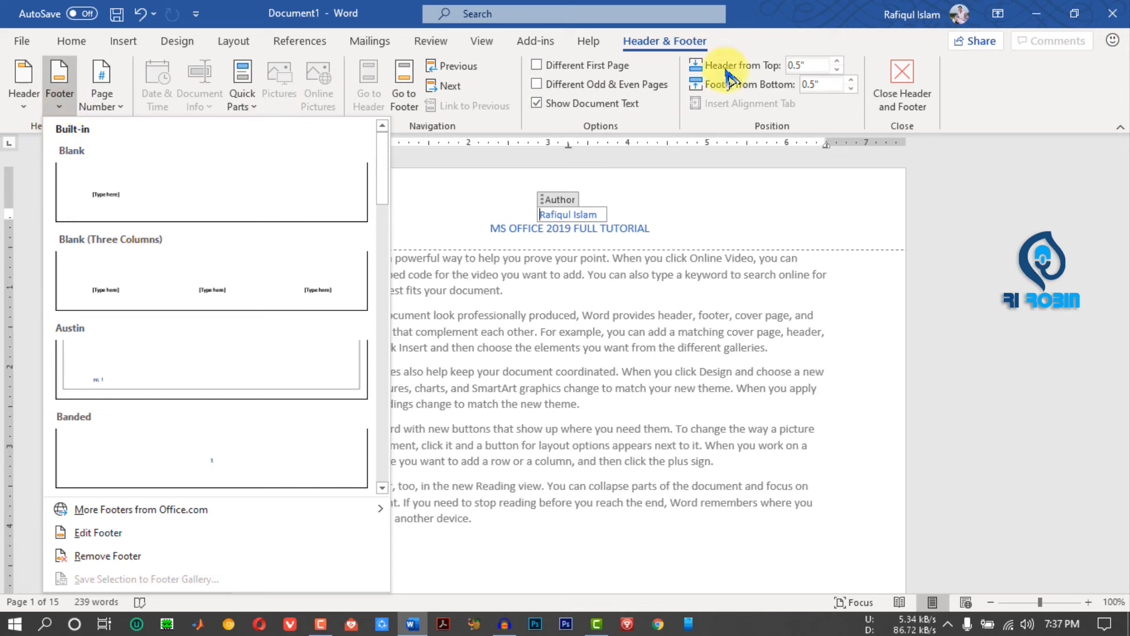
mouse_move(382, 180)
mouse_down()
mouse_move(372, 350)
mouse_move(386, 463)
mouse_move(383, 176)
mouse_move(396, 171)
mouse_up()
click(713, 220)
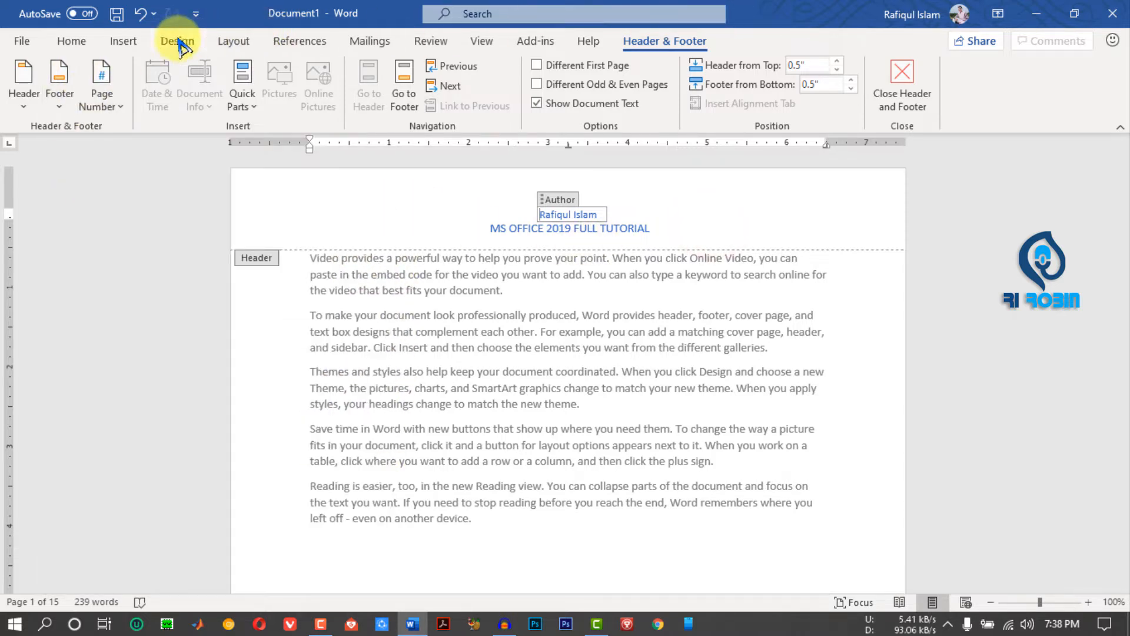
Browse the page number designs available for the top of page, bottom of page and page margins.
click(122, 42)
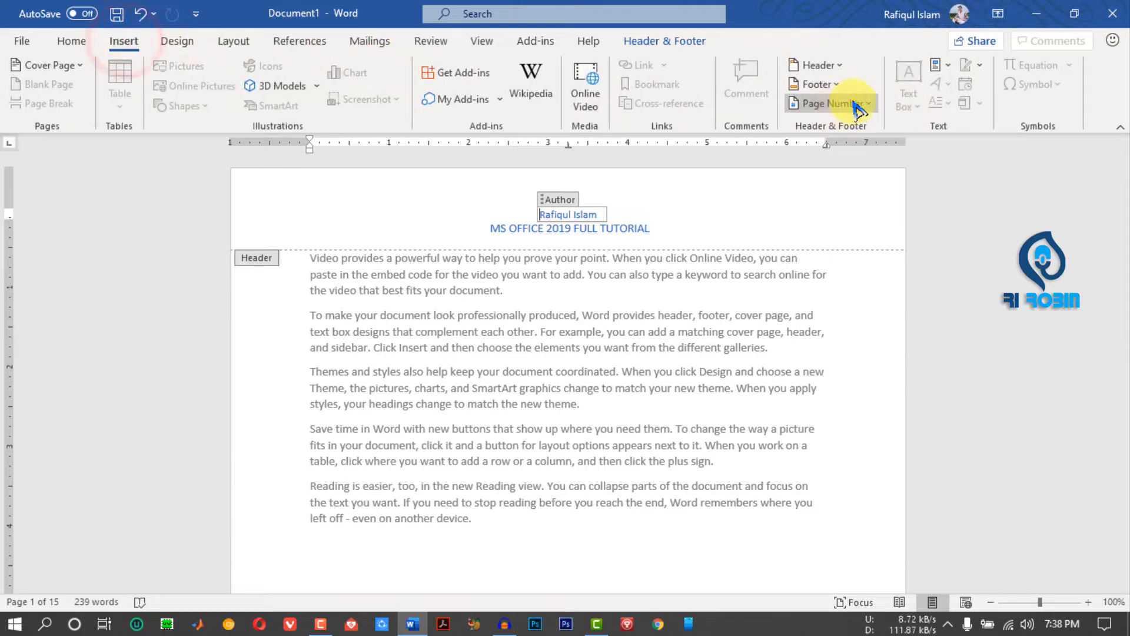
click(871, 103)
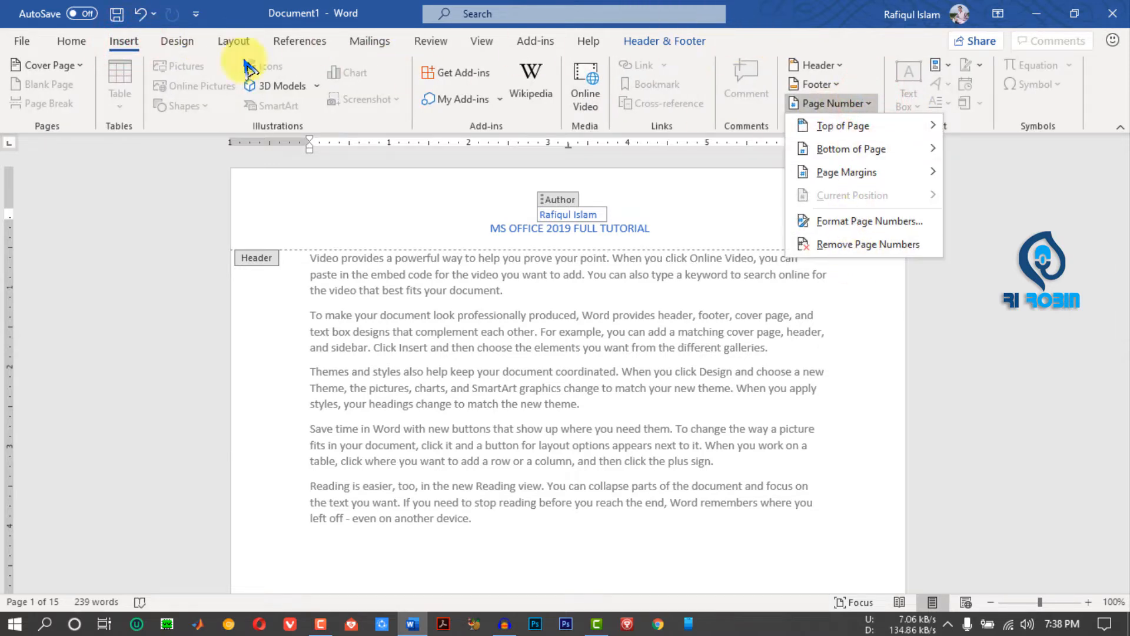
click(87, 129)
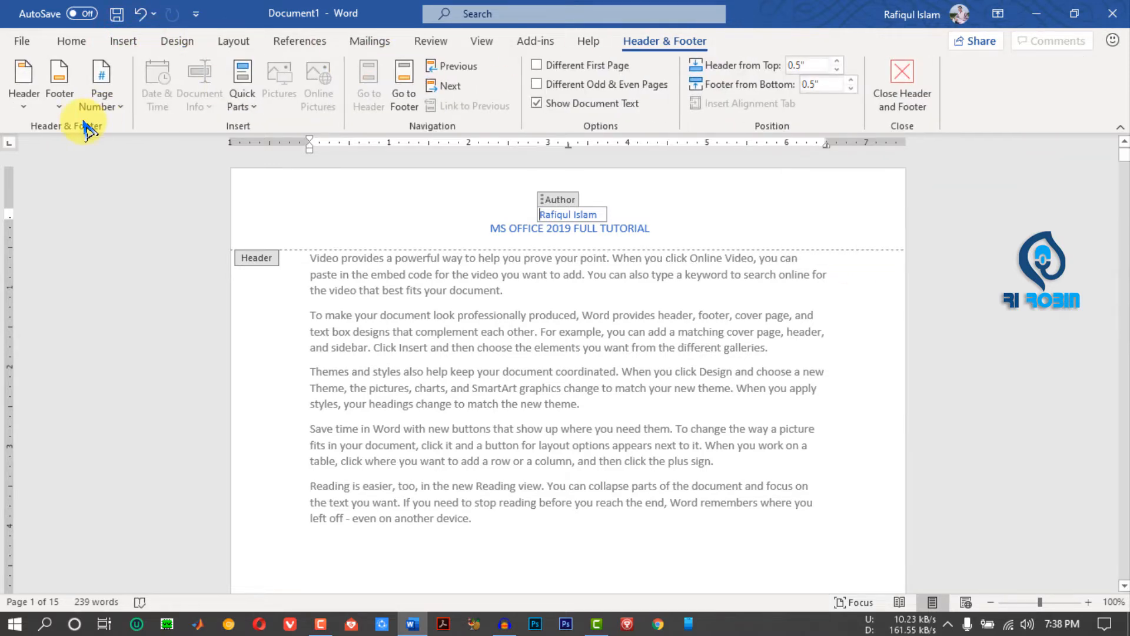
click(120, 108)
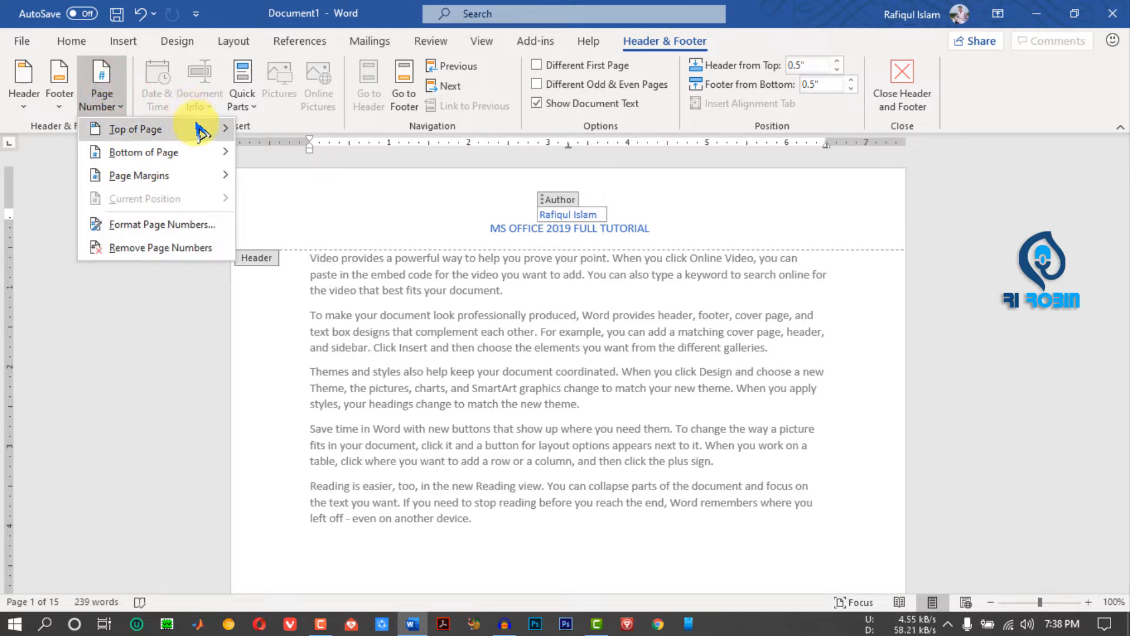
mouse_move(200, 137)
drag(575, 177, 585, 334)
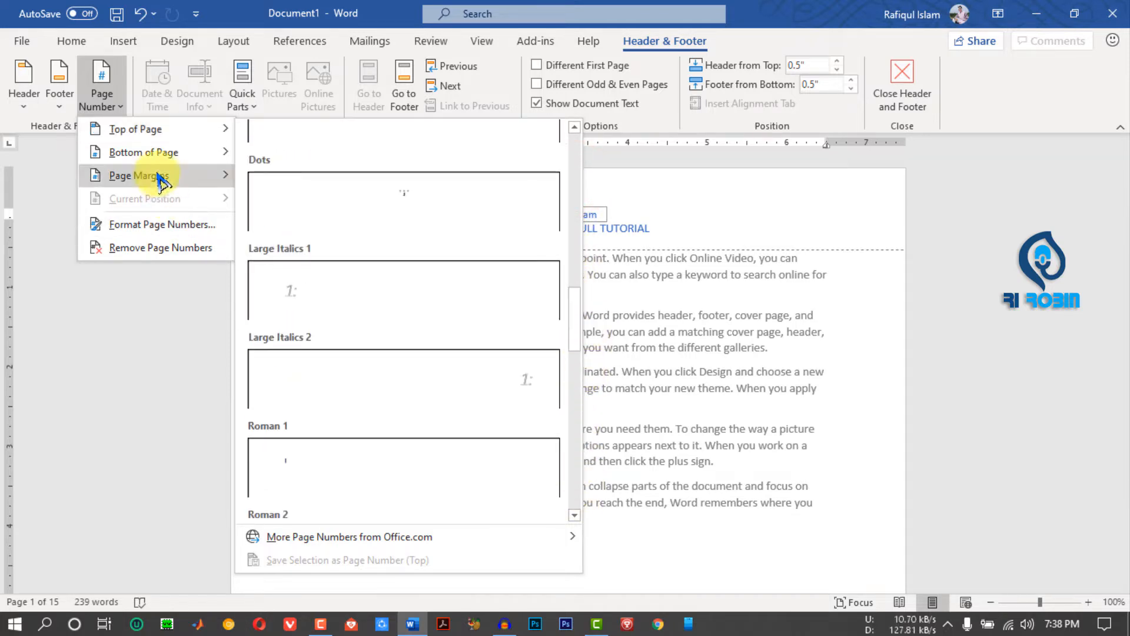
mouse_move(157, 175)
mouse_move(180, 154)
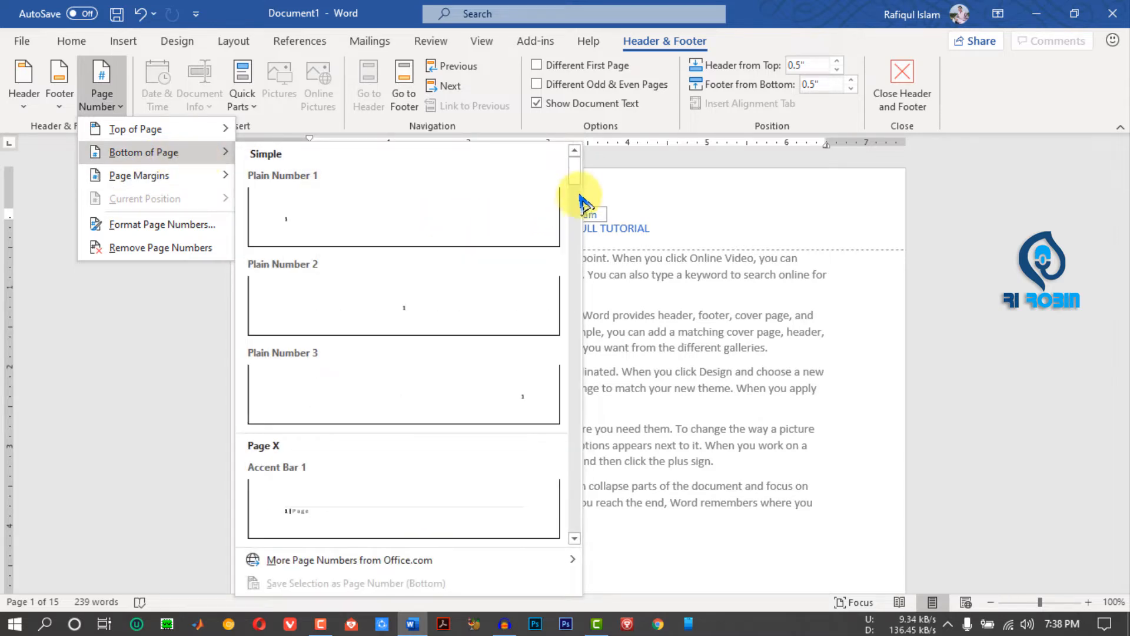
drag(574, 177, 574, 333)
mouse_move(151, 176)
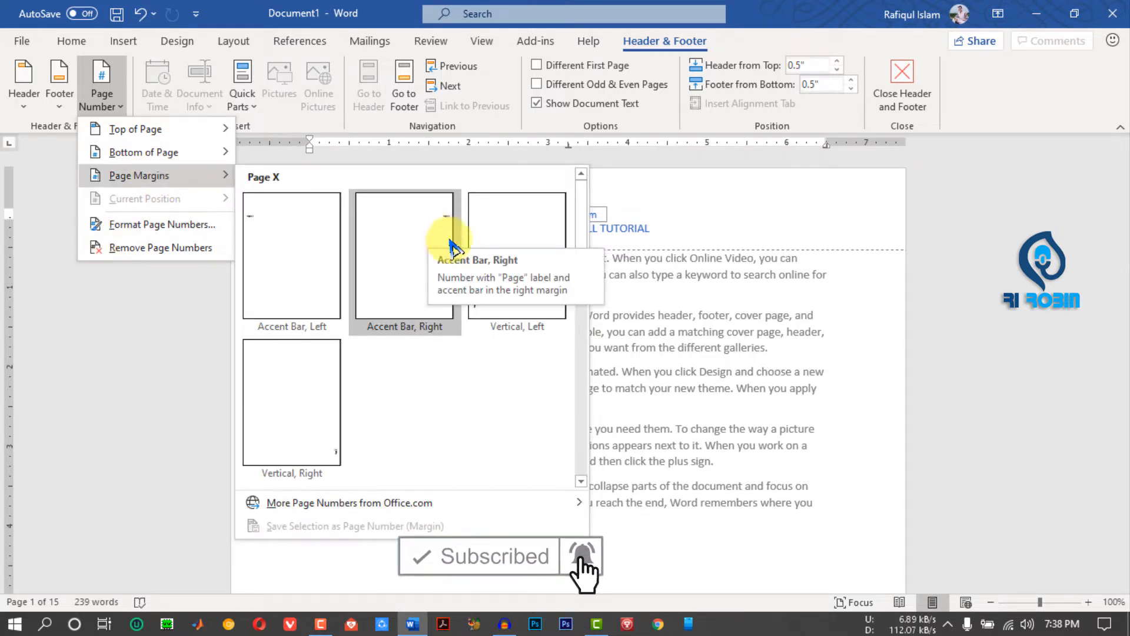
mouse_move(577, 225)
mouse_down()
mouse_move(586, 377)
mouse_move(588, 298)
mouse_move(575, 273)
mouse_move(586, 201)
mouse_move(580, 215)
mouse_up()
mouse_move(157, 154)
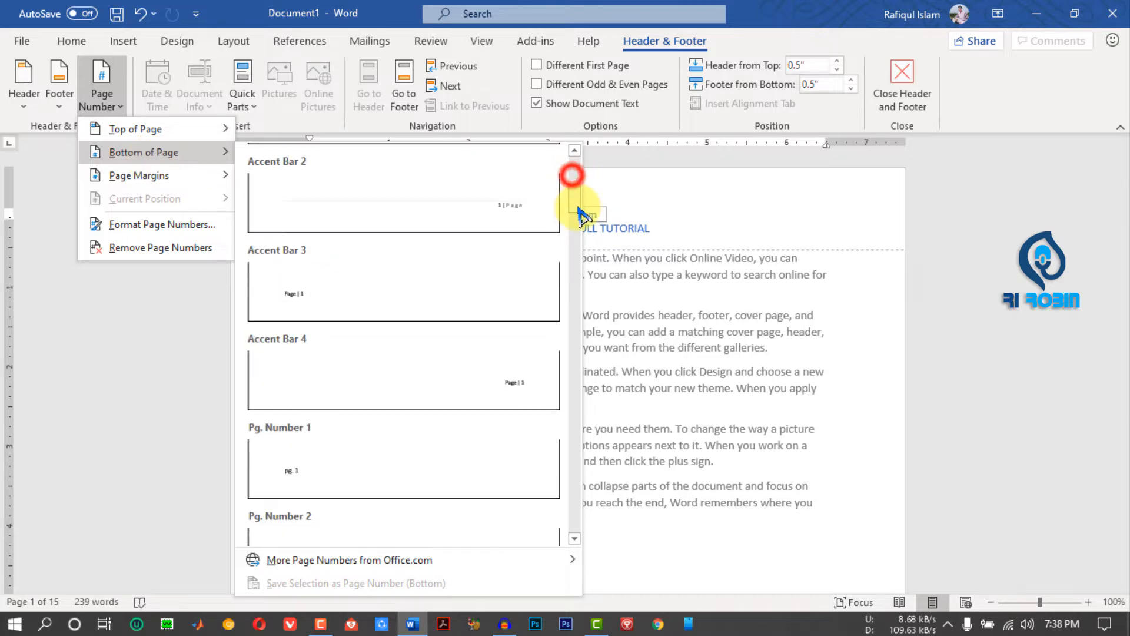
Insert a top-of-page page number using the Vertical Outline 2 design.
click(136, 127)
drag(574, 170, 586, 190)
scroll(586, 197, down, 10)
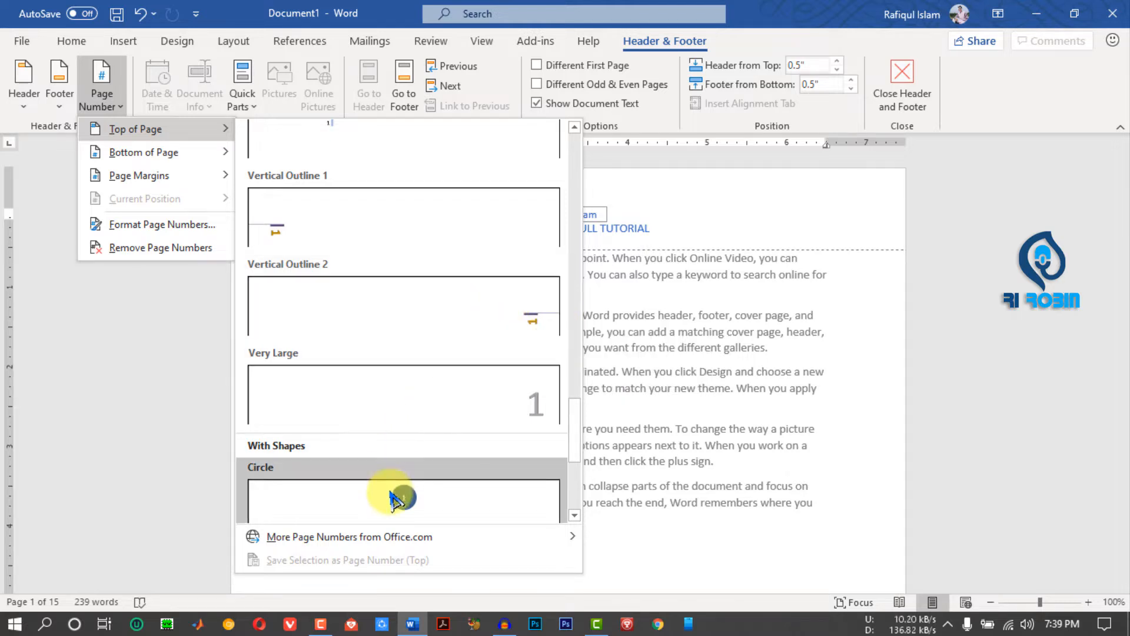
click(542, 318)
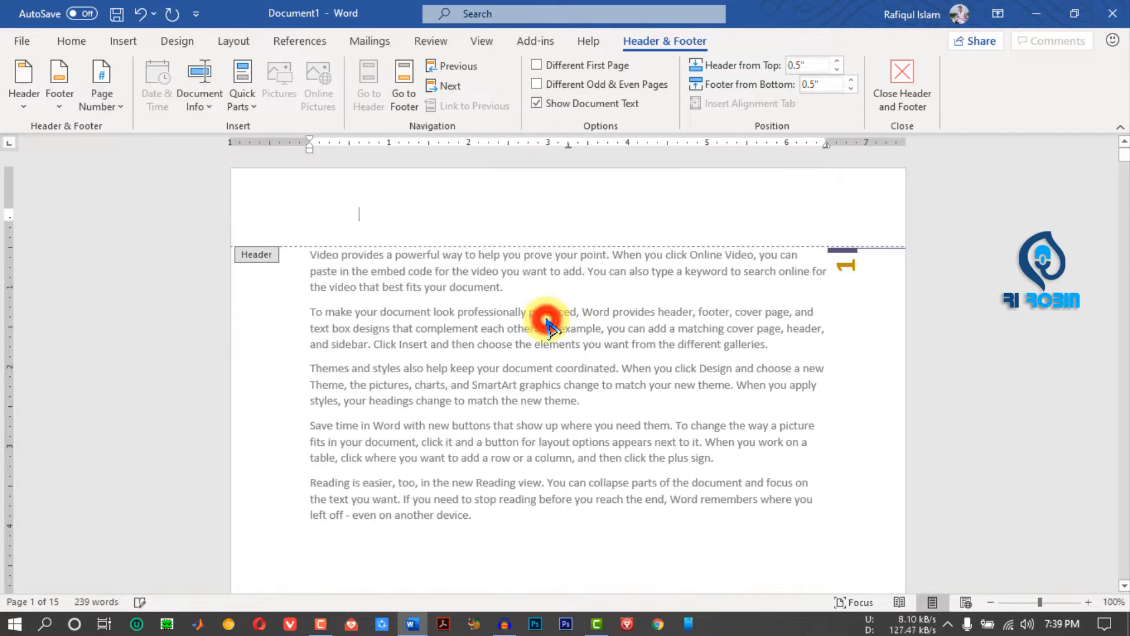
Set the text fill of the page number beside the first paragraph to standard red.
click(854, 278)
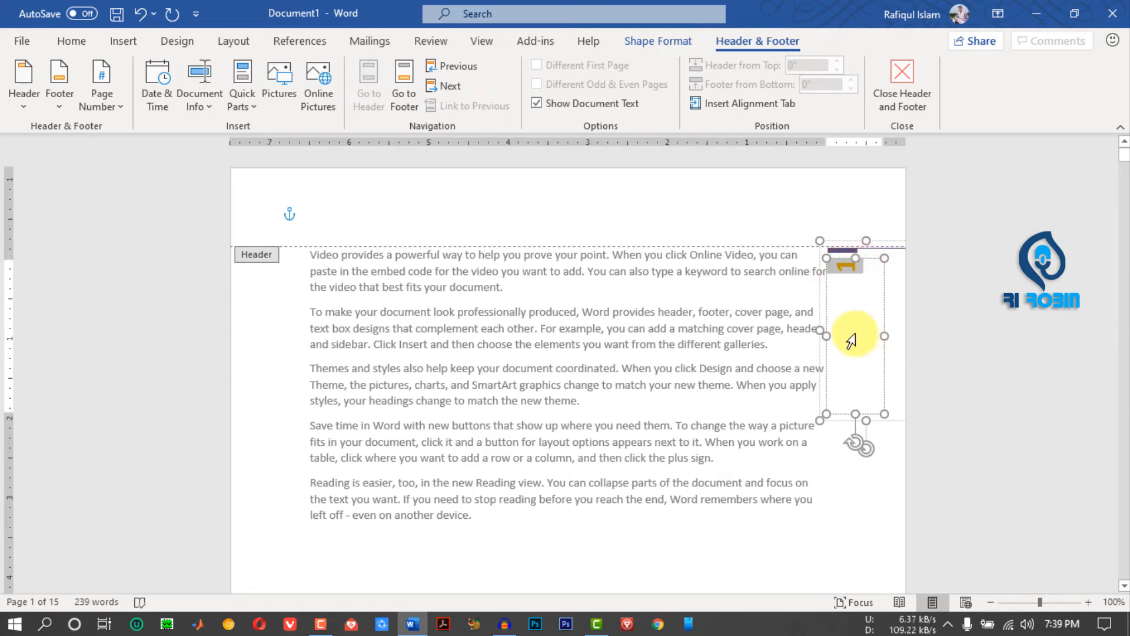
triple_click(859, 299)
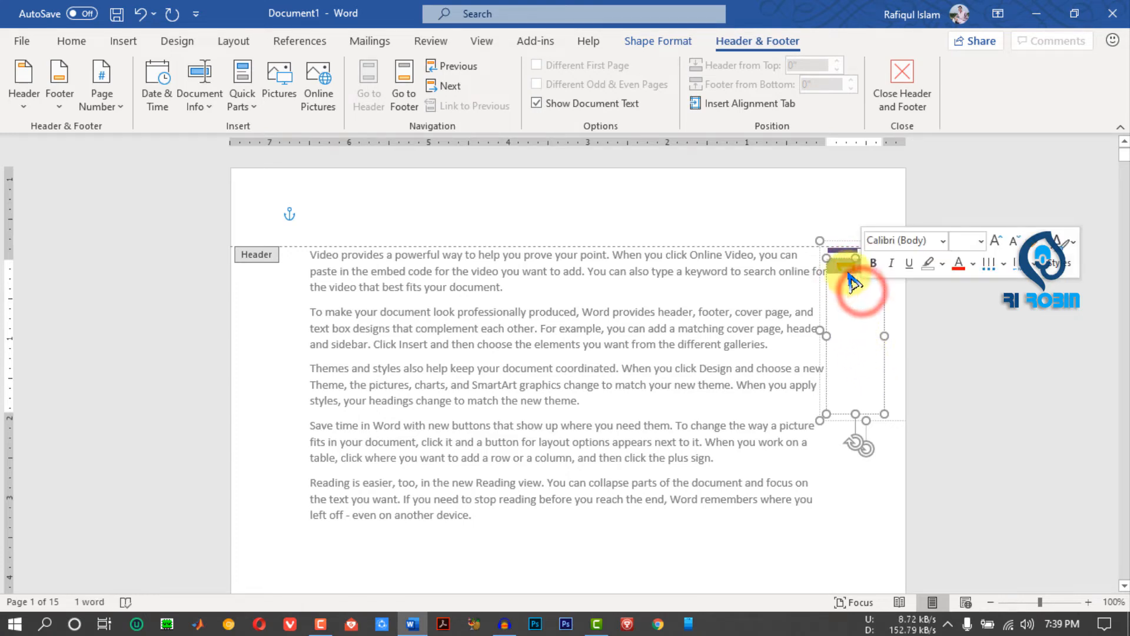
click(647, 47)
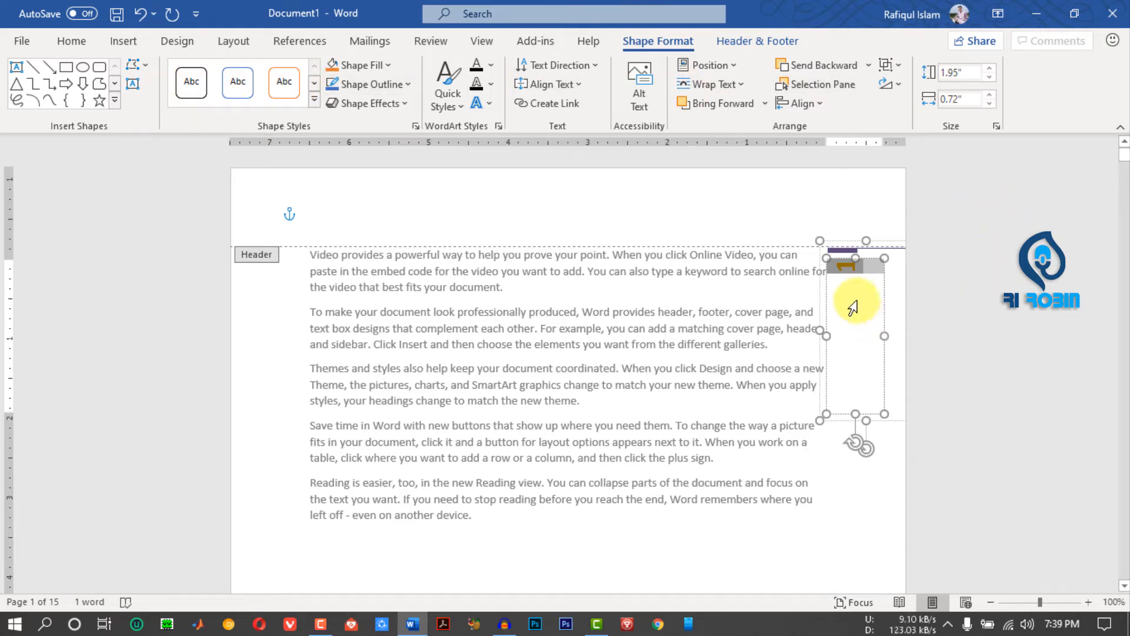
click(858, 277)
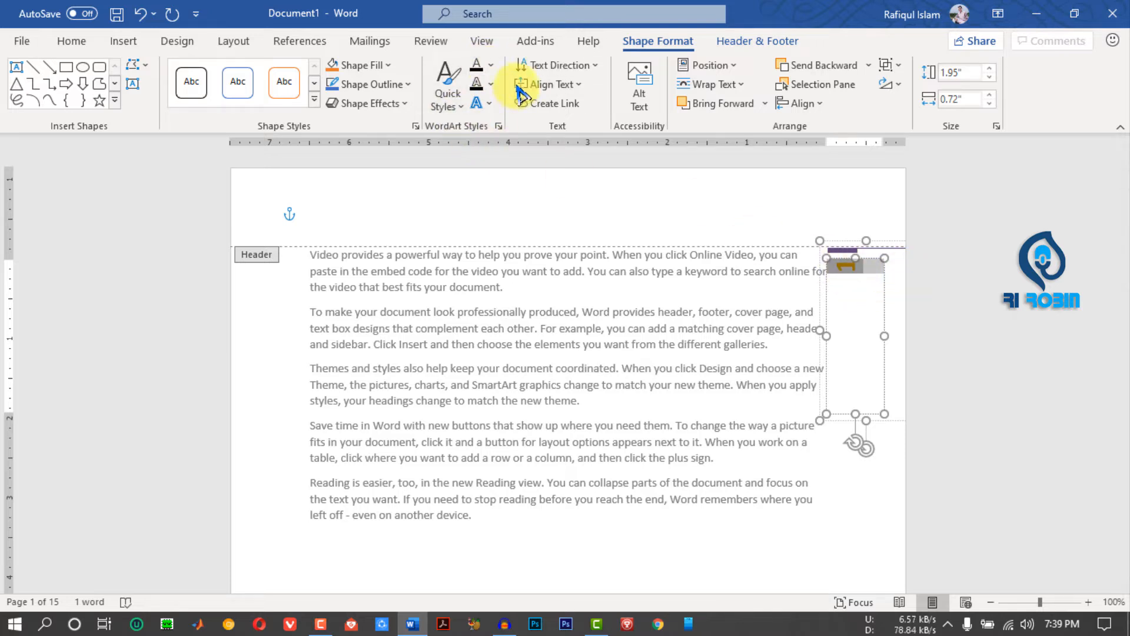
click(491, 64)
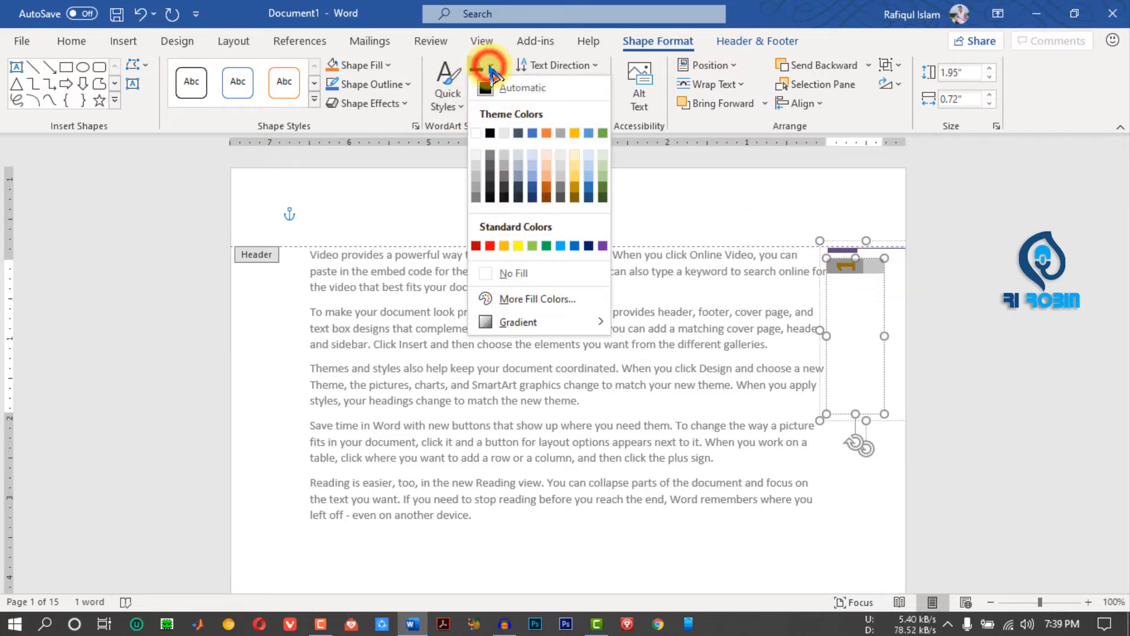
click(492, 246)
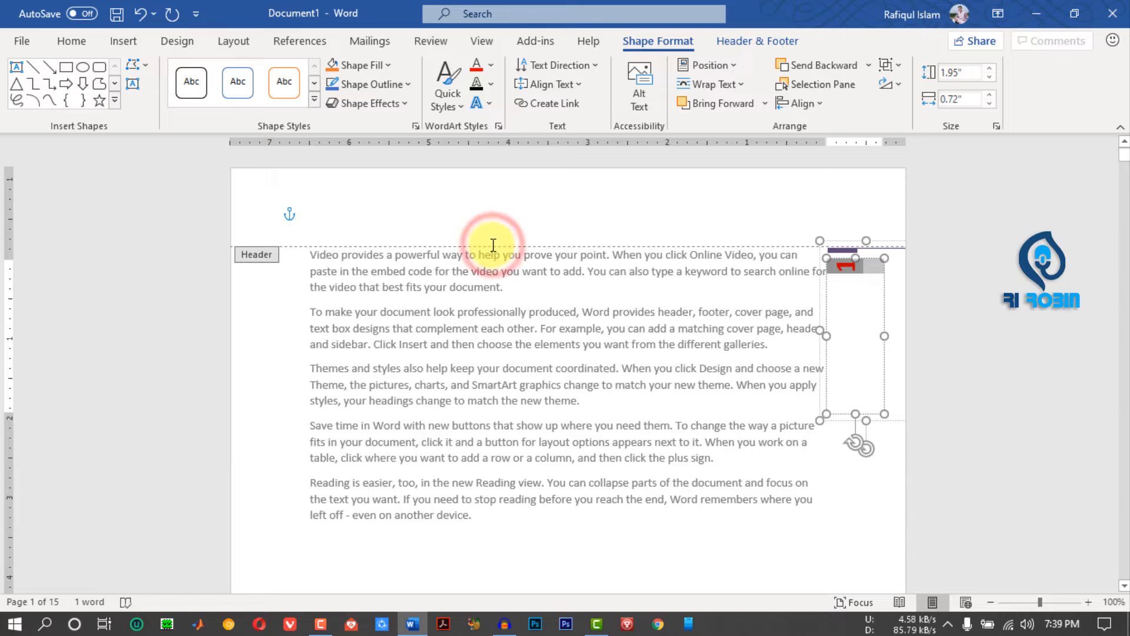
Fill the small bar above the page number with light blue.
click(820, 249)
click(840, 246)
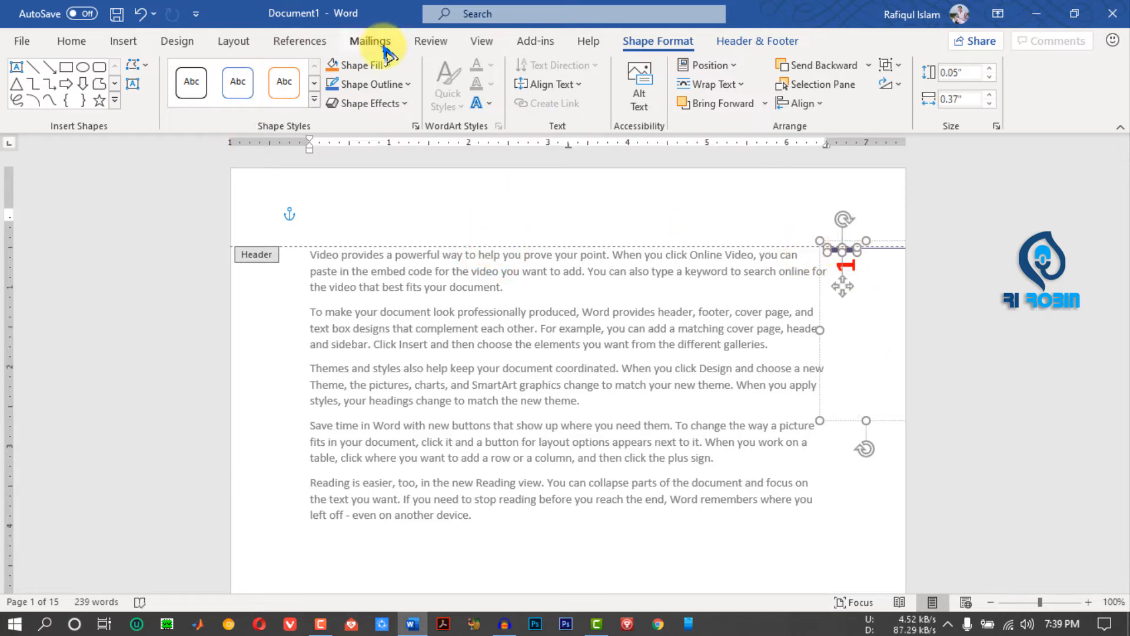
click(369, 63)
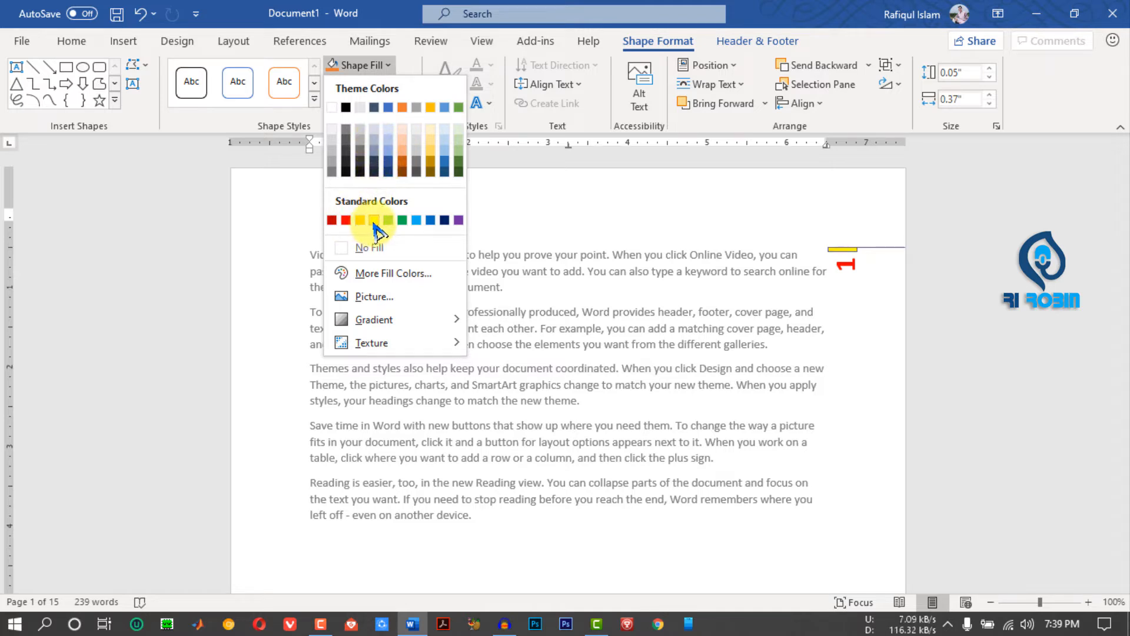
click(402, 221)
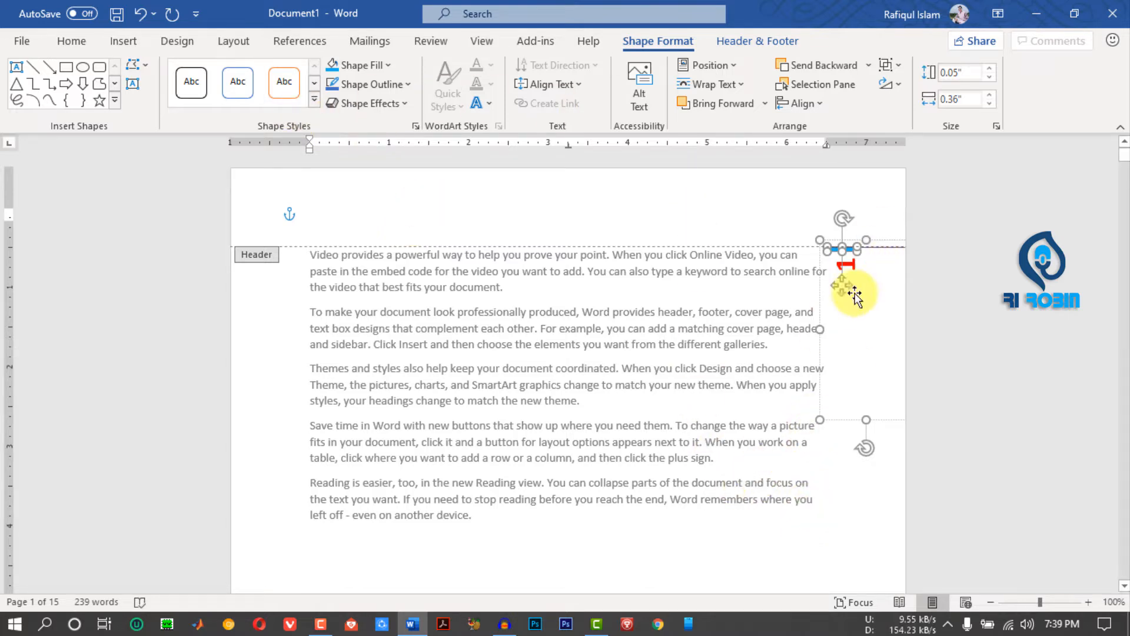
Close header editing and check how the formatted page number appears on a page deep in the document.
click(857, 264)
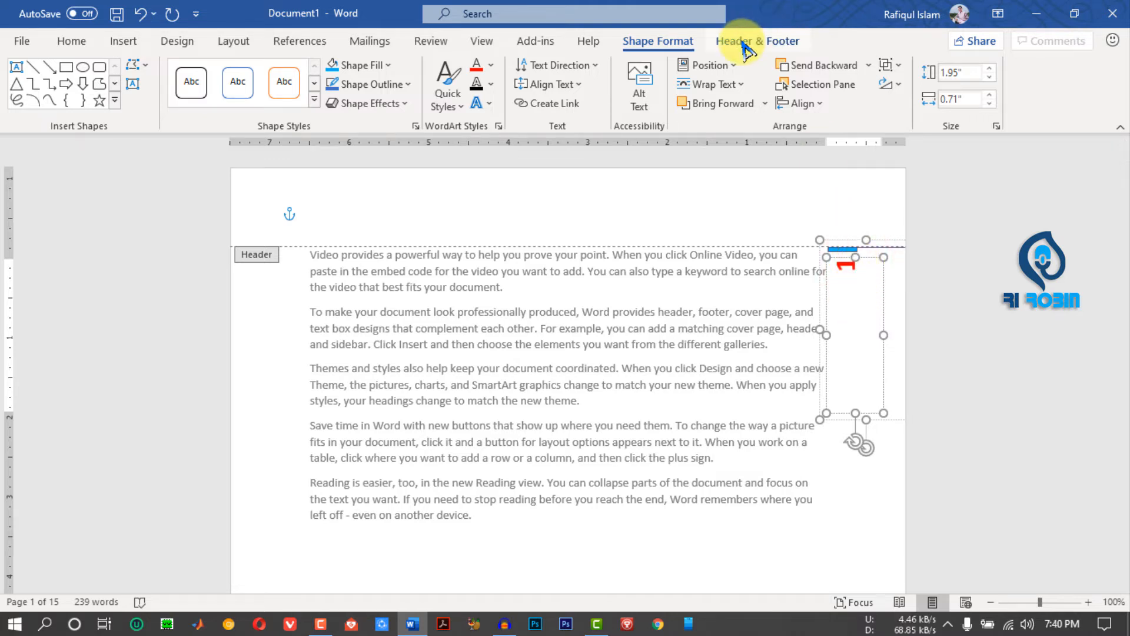
click(776, 42)
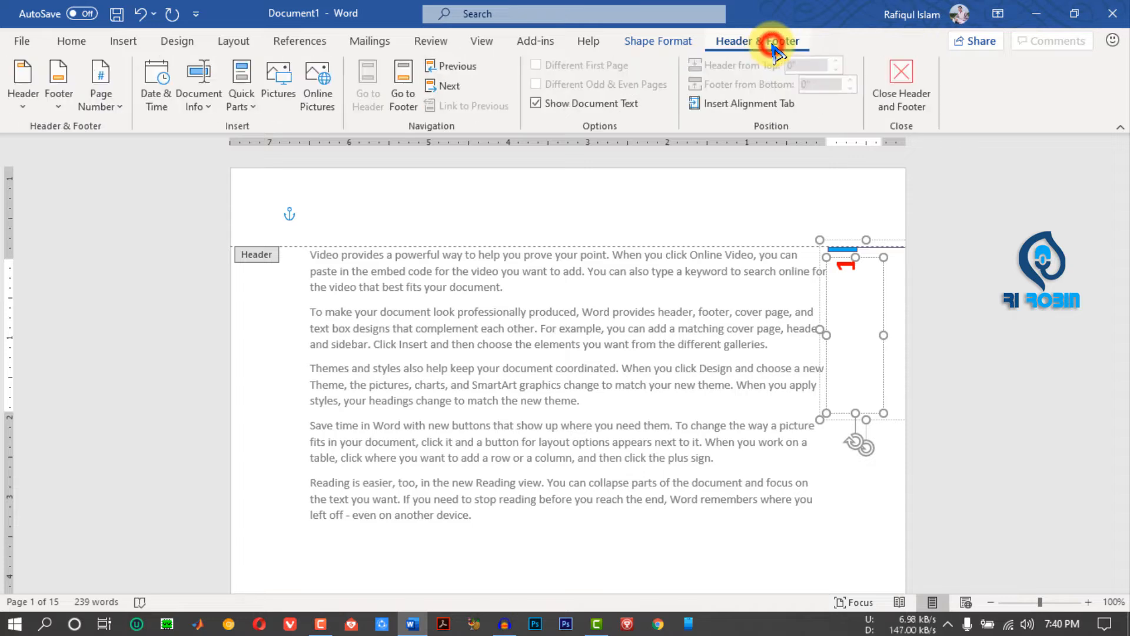
double_click(559, 424)
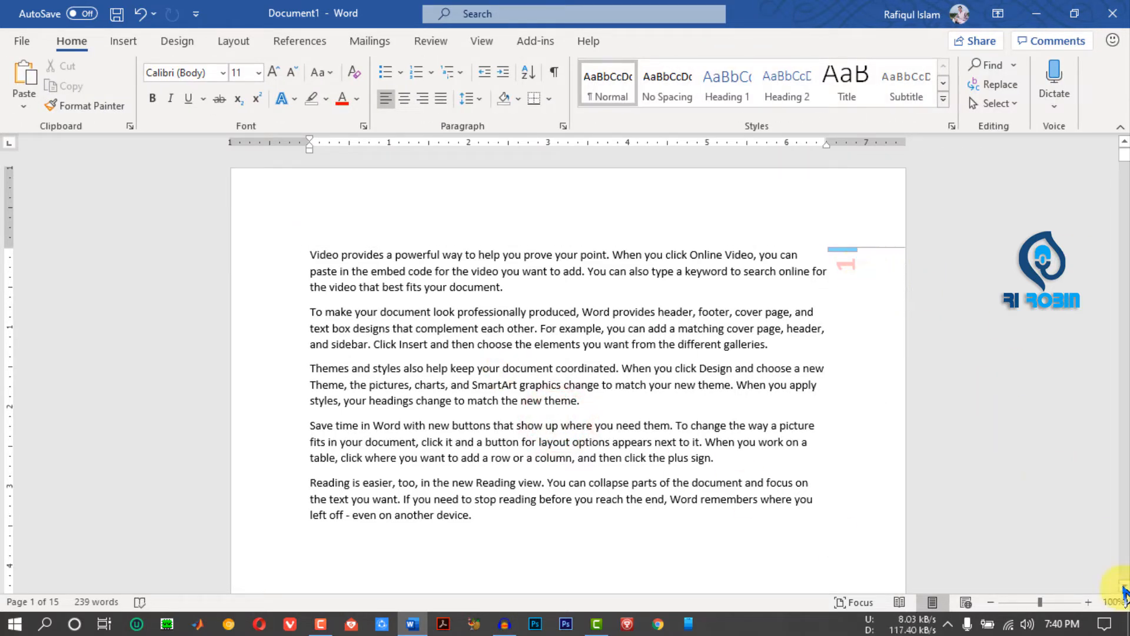
click(1124, 585)
drag(1124, 157, 1124, 439)
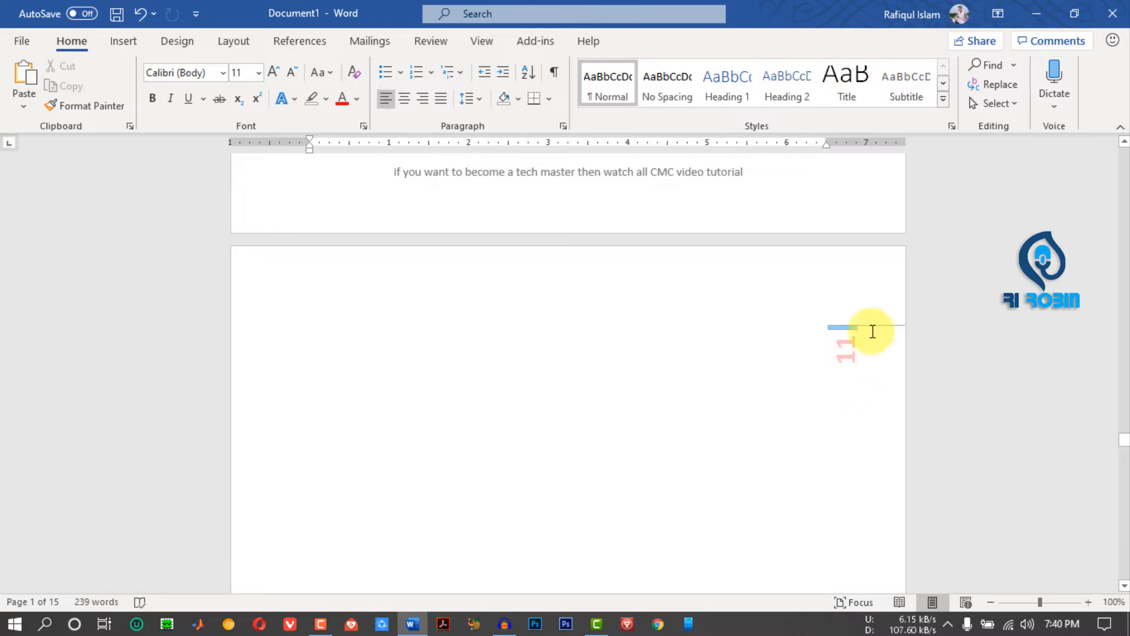
click(787, 380)
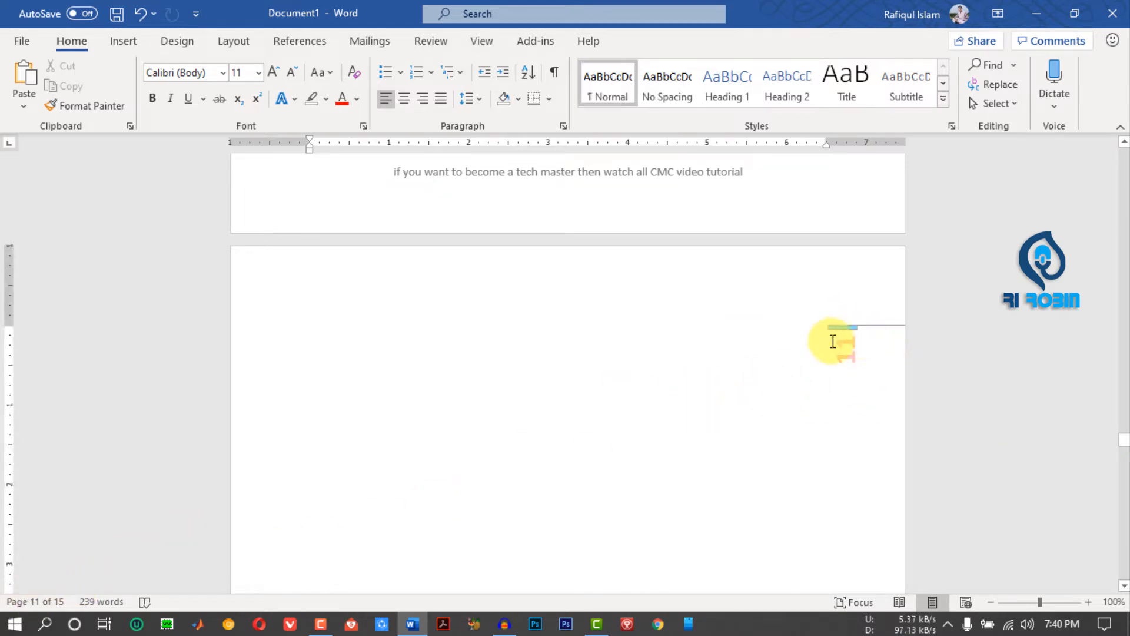
click(861, 354)
click(607, 354)
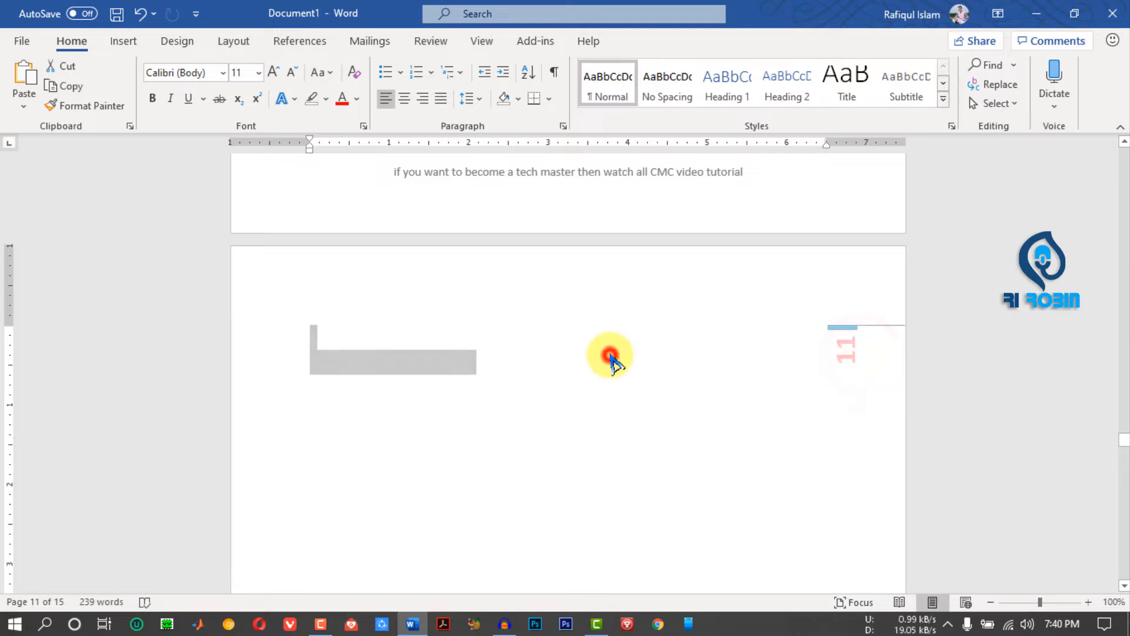
drag(1124, 439, 1120, 144)
Insert the built-in Semaphore header with the author name and document title on the first page.
double_click(479, 197)
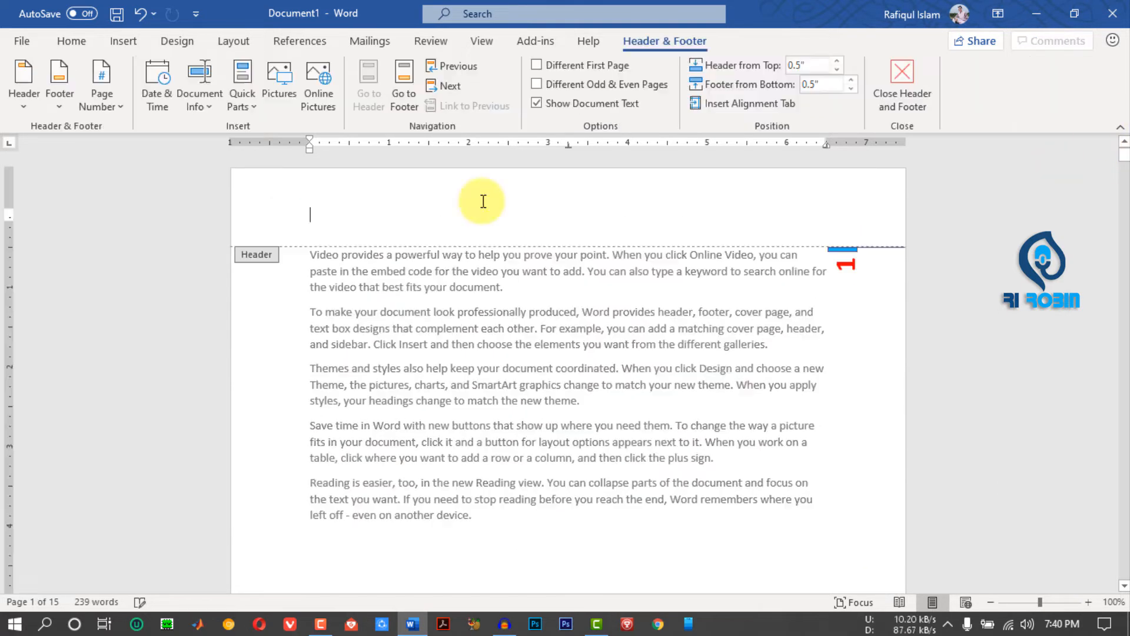
click(24, 82)
drag(349, 177, 350, 421)
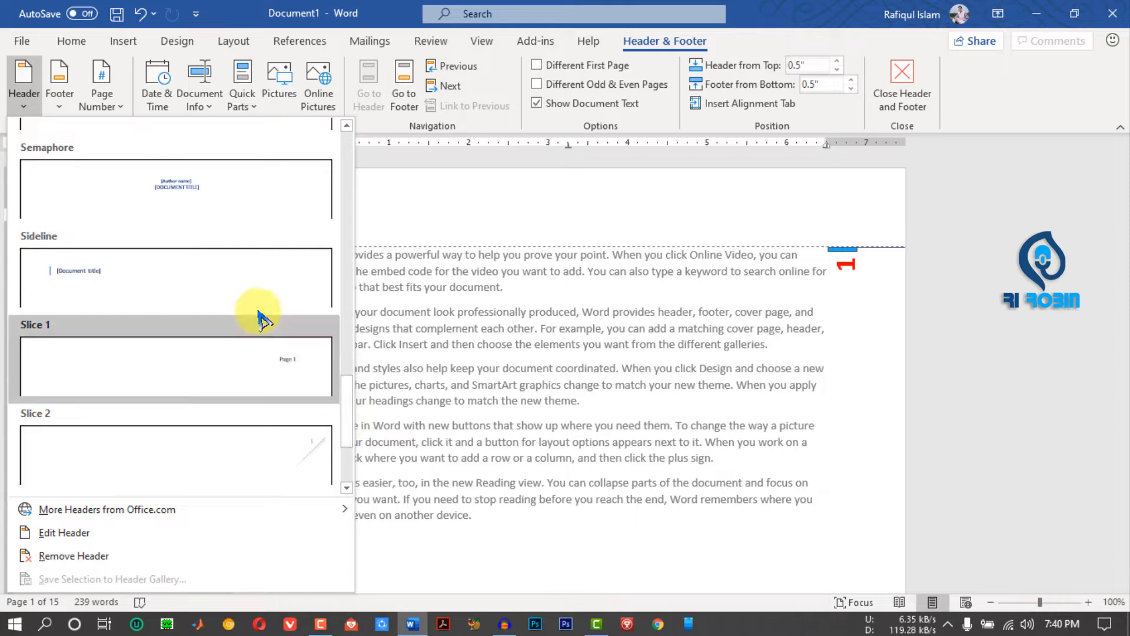
click(156, 181)
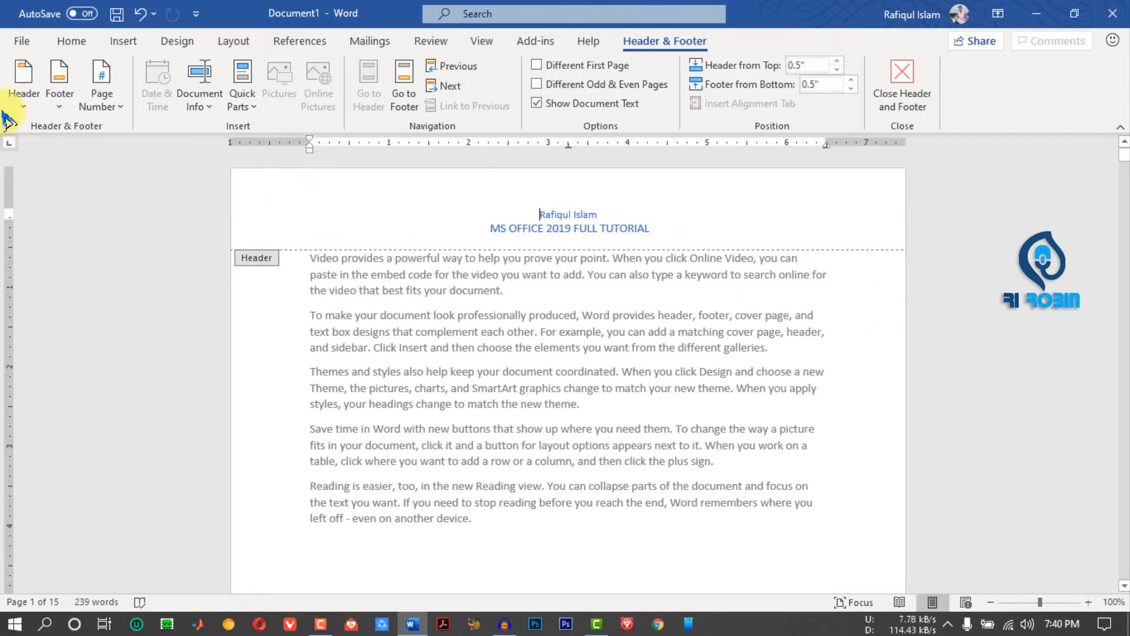
Try another design from further down the header gallery, and return to the body text.
click(25, 88)
scroll(352, 473, down, 15)
drag(353, 473, 357, 377)
click(282, 383)
double_click(719, 273)
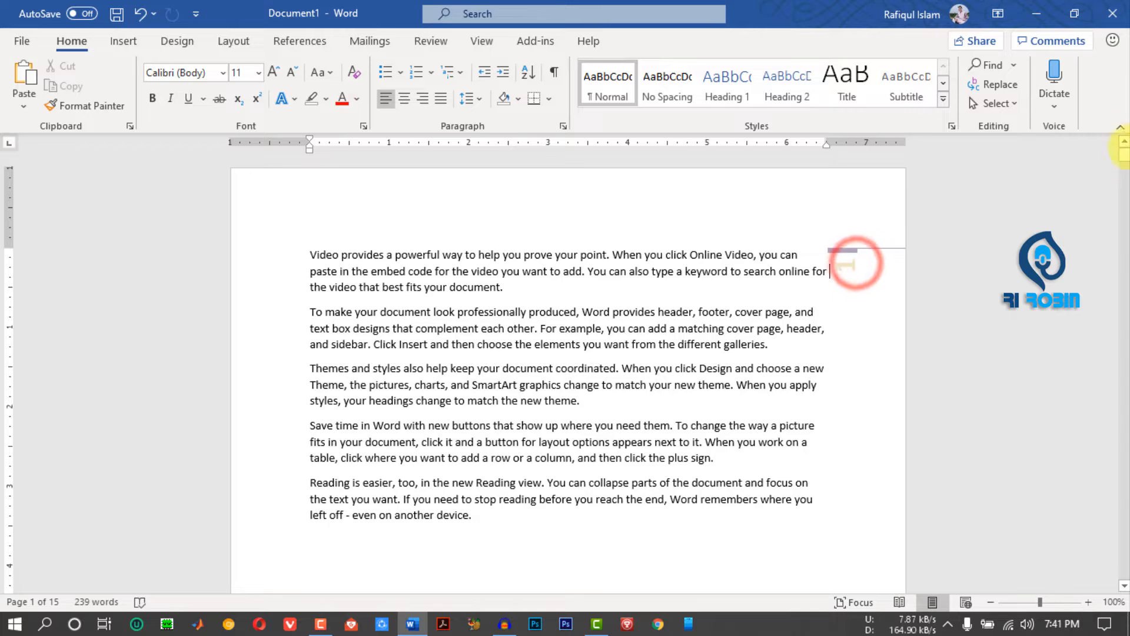
Apply the built-in Austin header on the first page, and undo its insertion.
mouse_move(1125, 159)
mouse_down()
mouse_move(1122, 189)
mouse_move(1122, 142)
mouse_up()
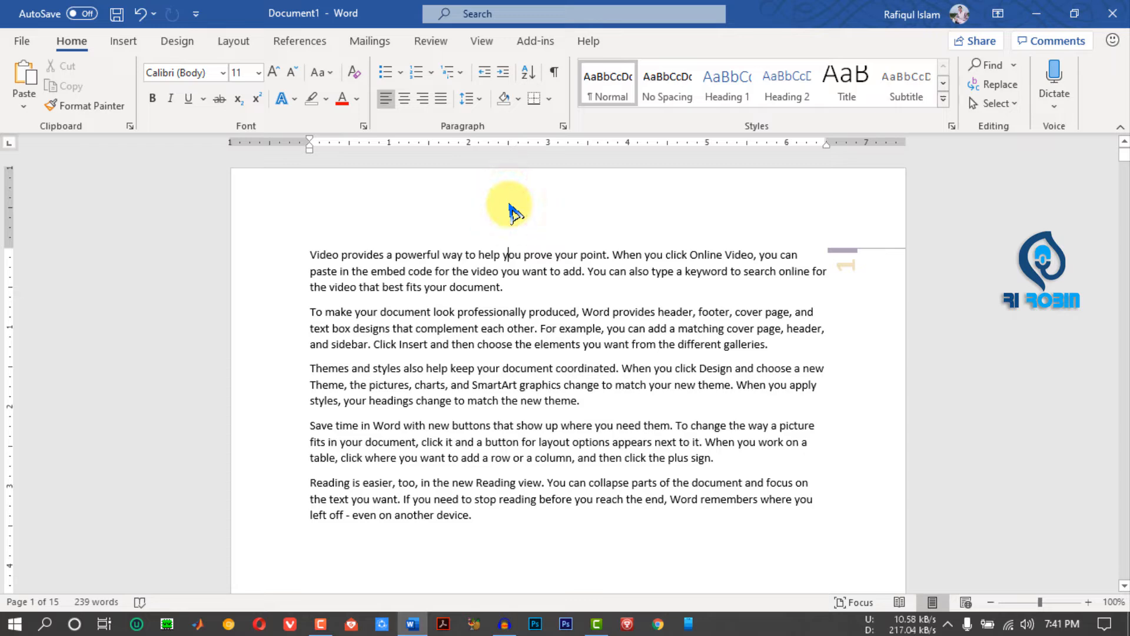
double_click(510, 206)
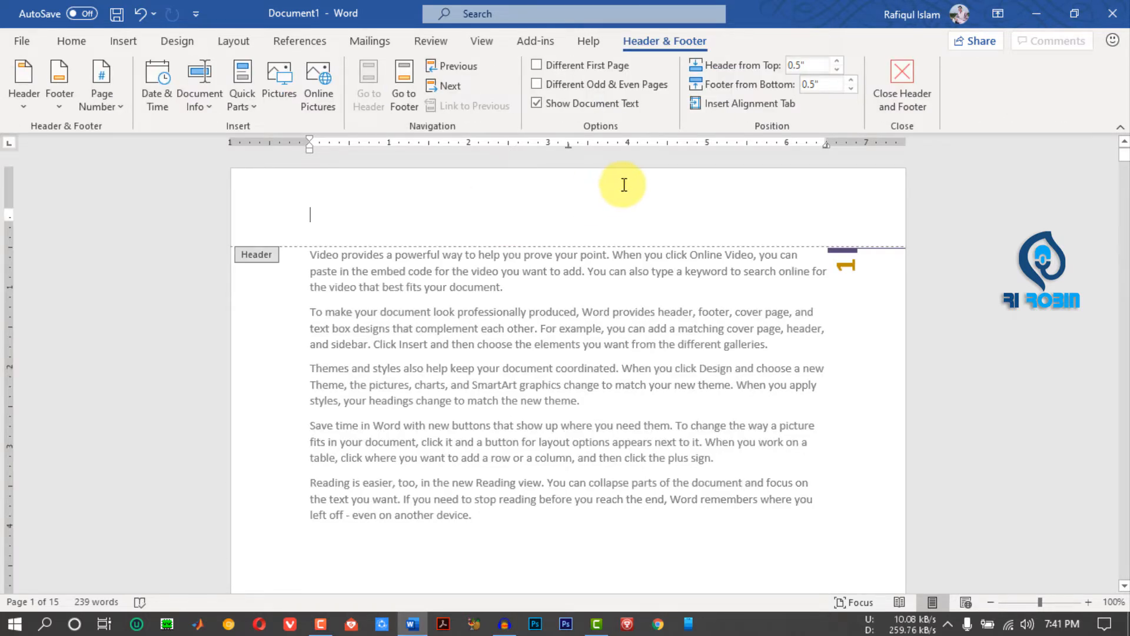
click(23, 81)
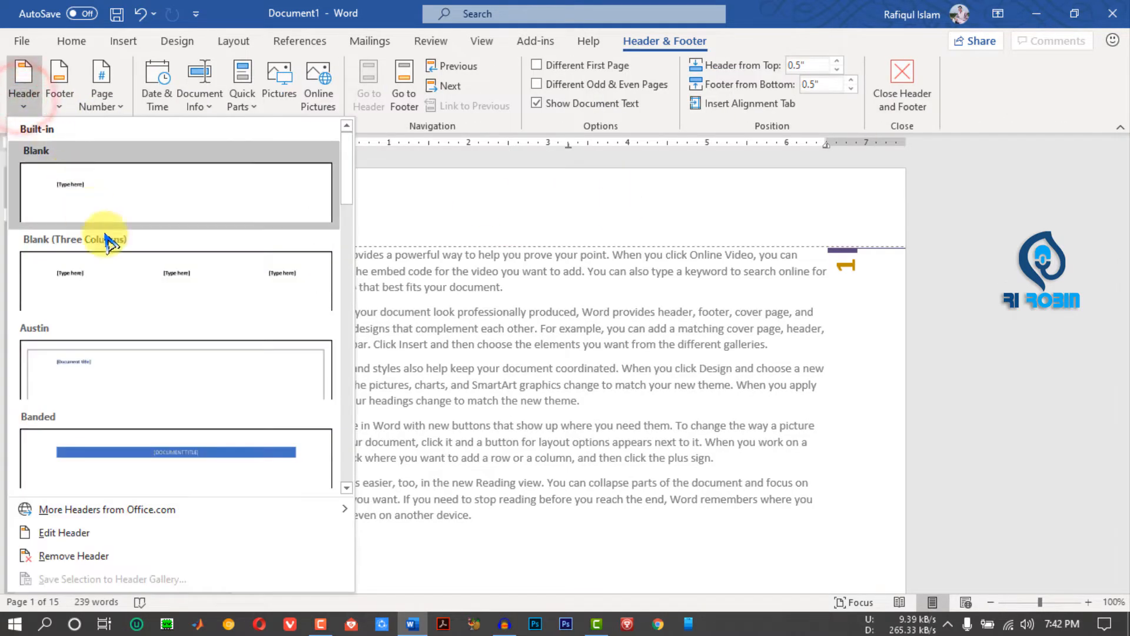
click(162, 378)
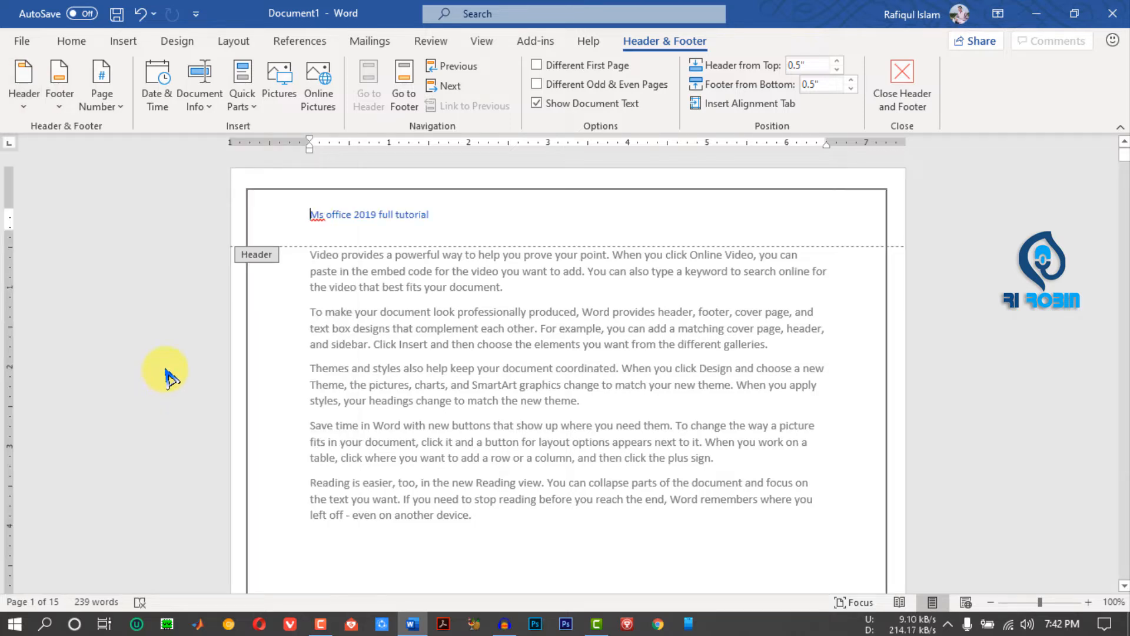
key(ctrl+z)
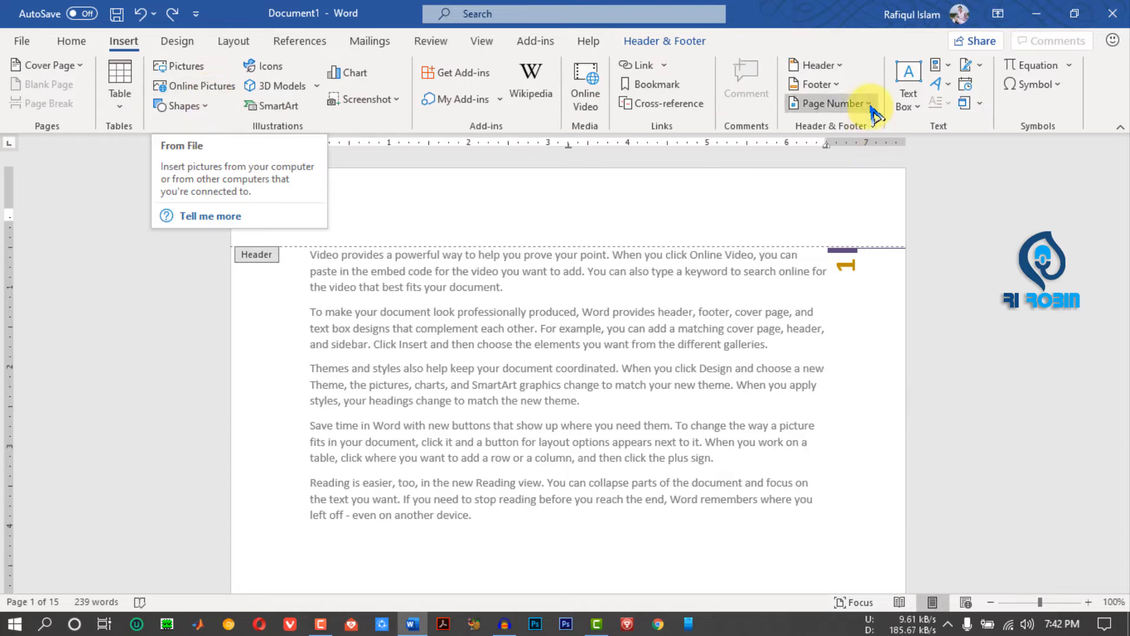
Draw a text box about 2.72" wide and 0.48" high in the middle of the header and remove its outline.
click(908, 88)
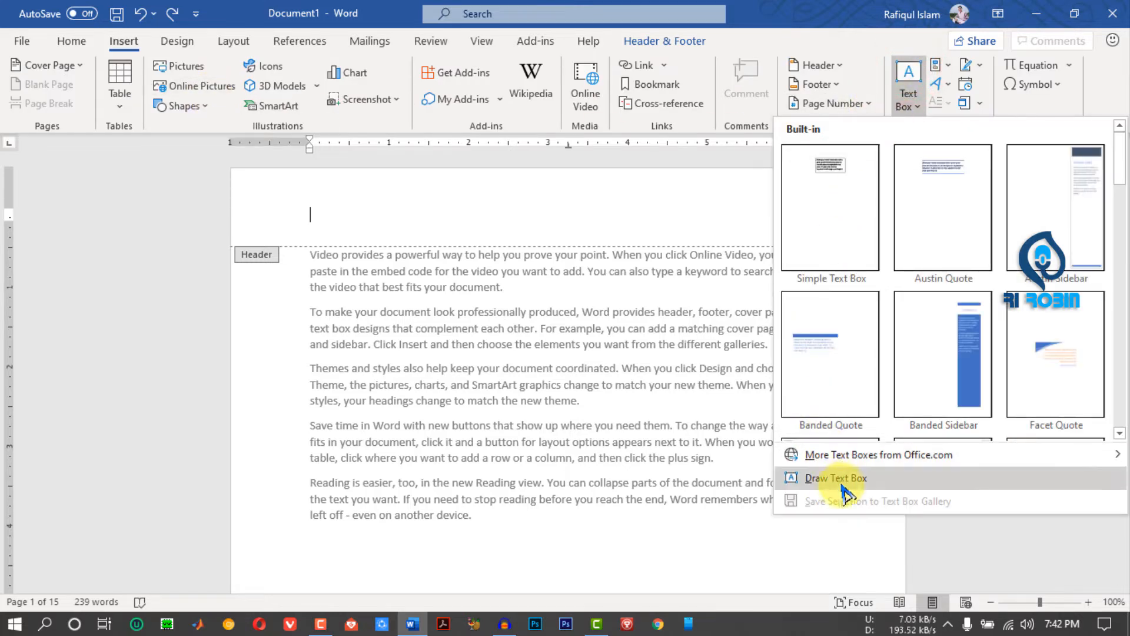
click(824, 477)
mouse_move(446, 189)
mouse_down()
mouse_move(562, 231)
mouse_move(661, 225)
mouse_up()
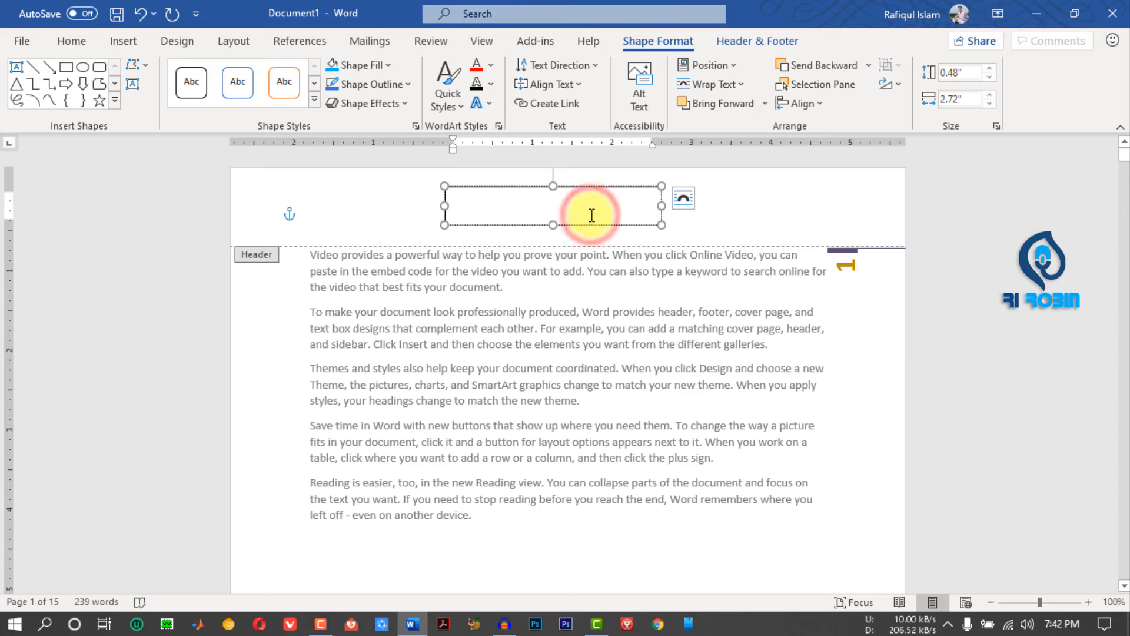
click(370, 83)
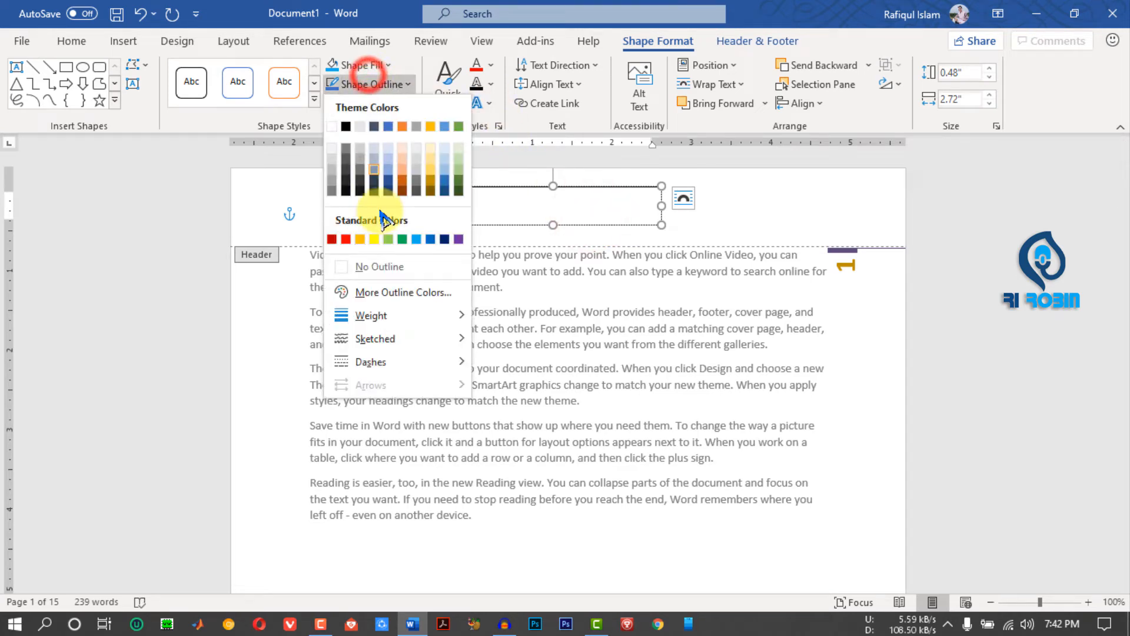
click(375, 266)
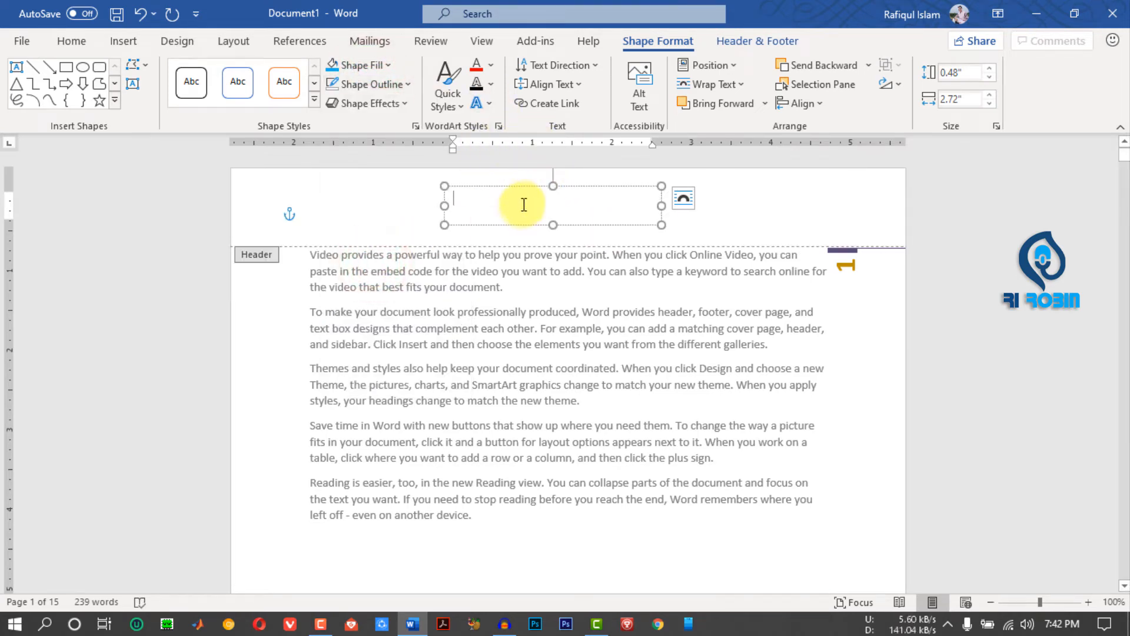
Enter the author's full name and "ms office 2019 full tutorial" on two lines, enlarging the text box to about 0.76" high.
text(Rafiqul islam robin)
key(Return)
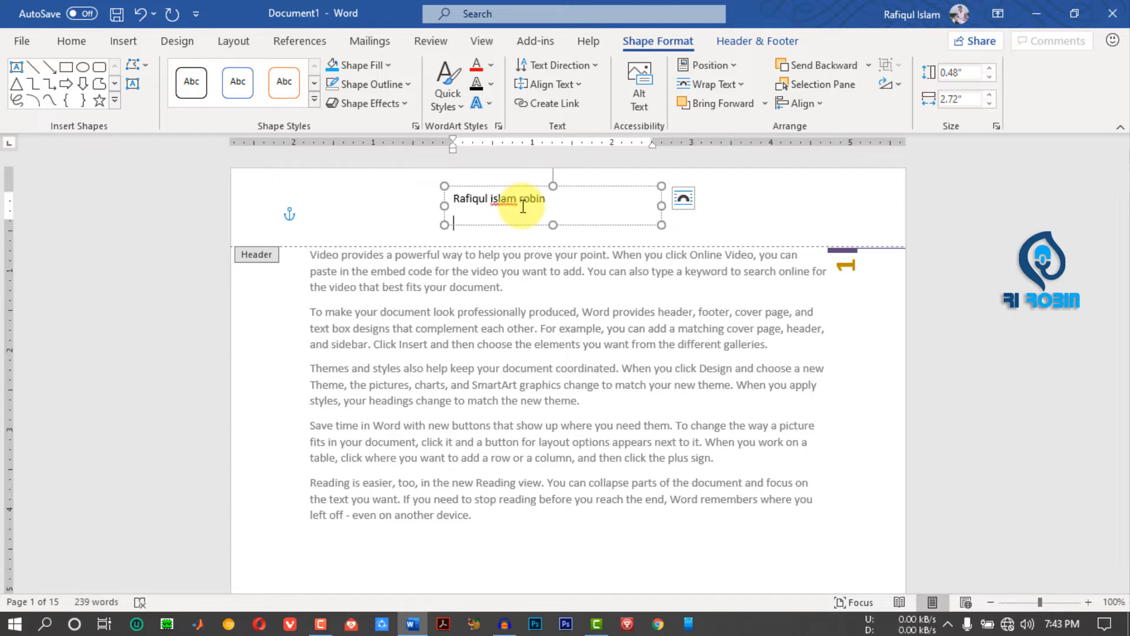
drag(662, 225, 663, 247)
text(ms office 2019 f)
text(ull tutorial)
Centre both lines in the text box, and check the header on the following pages outside header editing.
drag(591, 228, 424, 213)
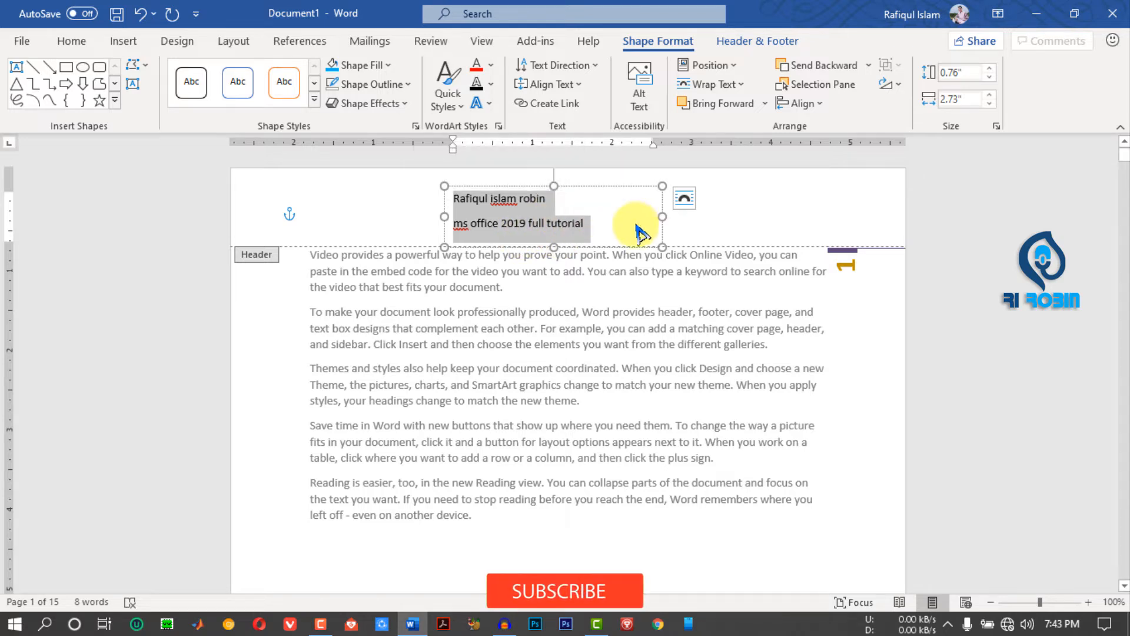
key(ctrl+e)
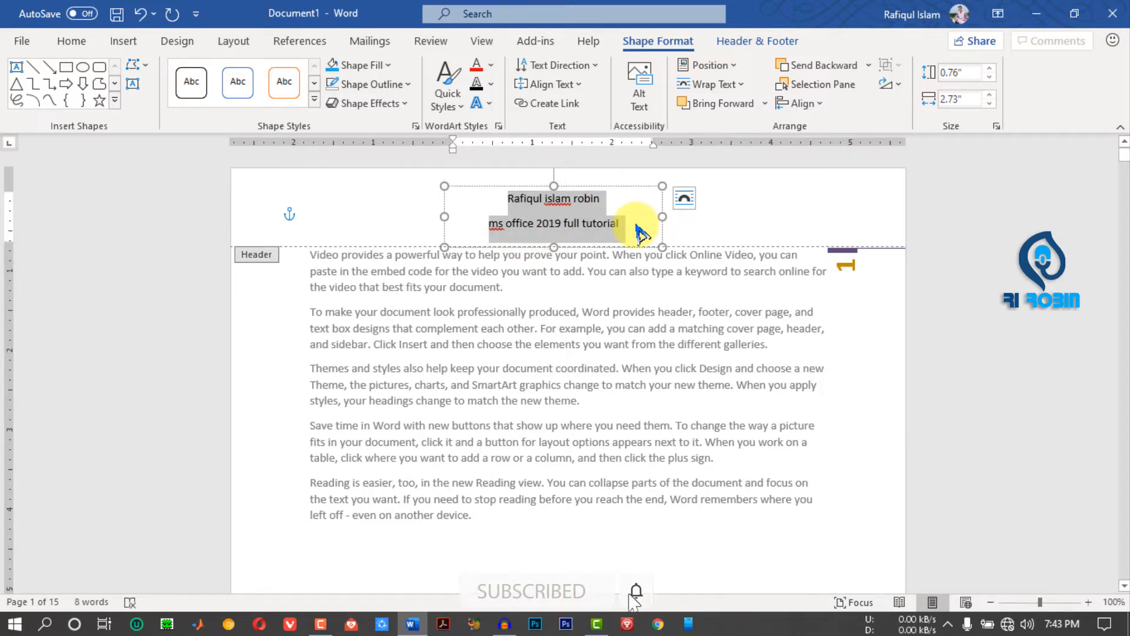
click(729, 232)
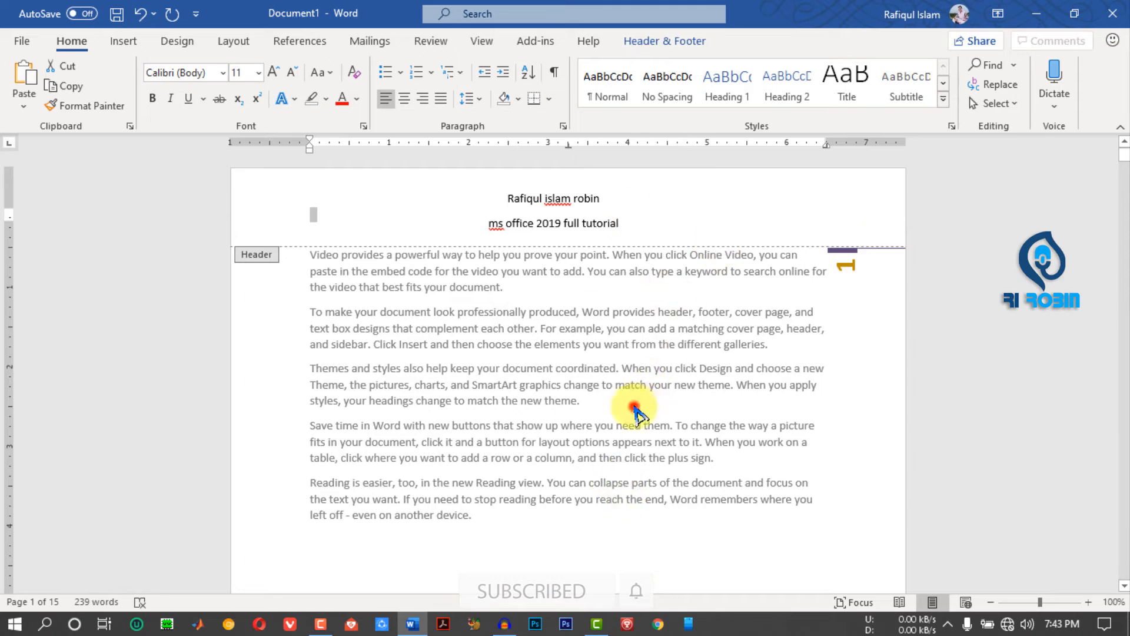
double_click(634, 408)
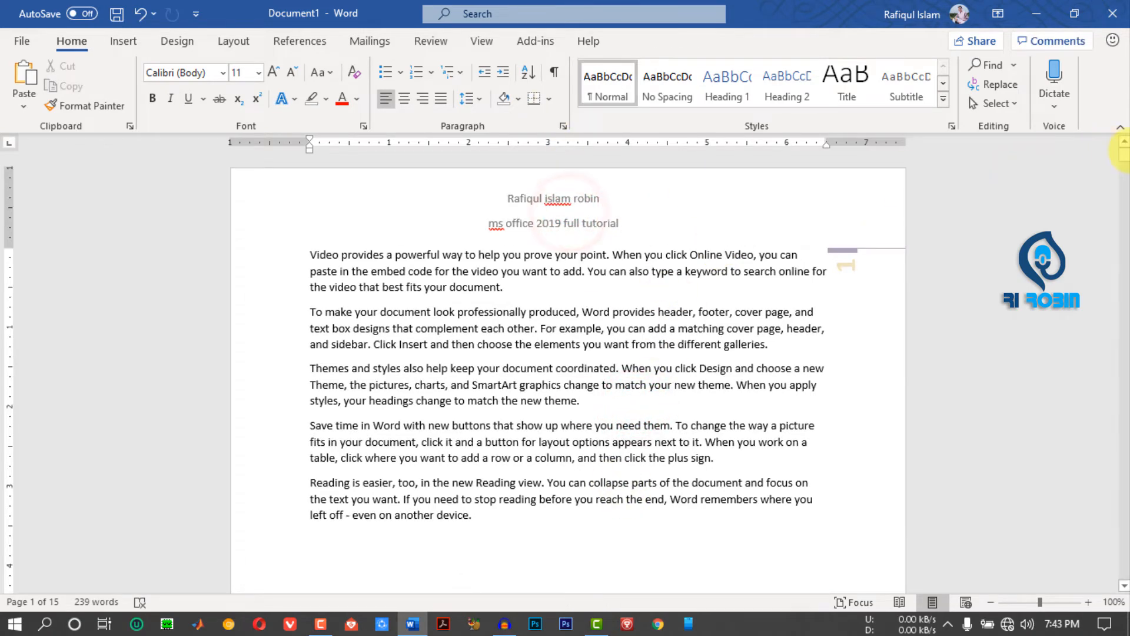
mouse_move(1124, 152)
mouse_down()
mouse_move(1125, 176)
mouse_move(1126, 166)
mouse_up()
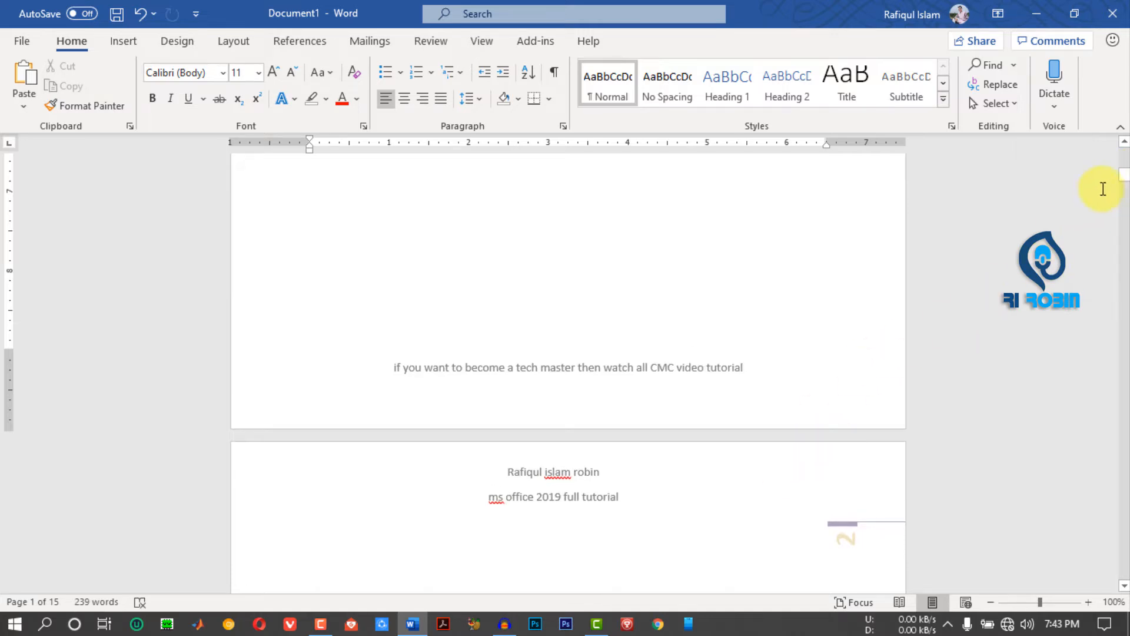
scroll(866, 280, down, 7)
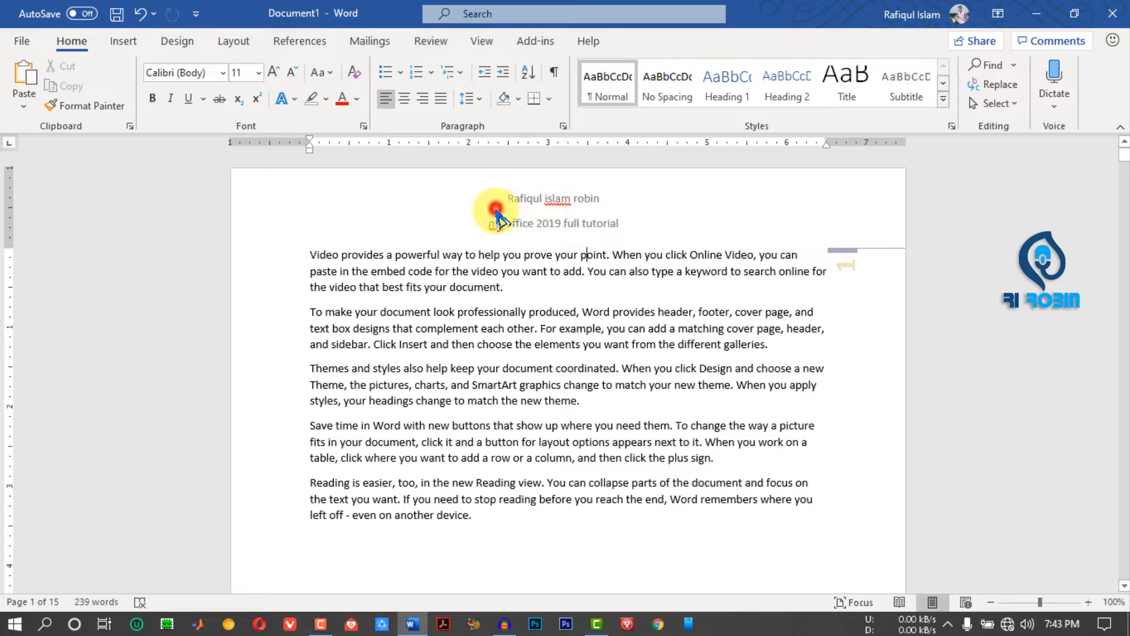
Reopen the header and set the line spacing of both text box lines to 1.0.
double_click(497, 219)
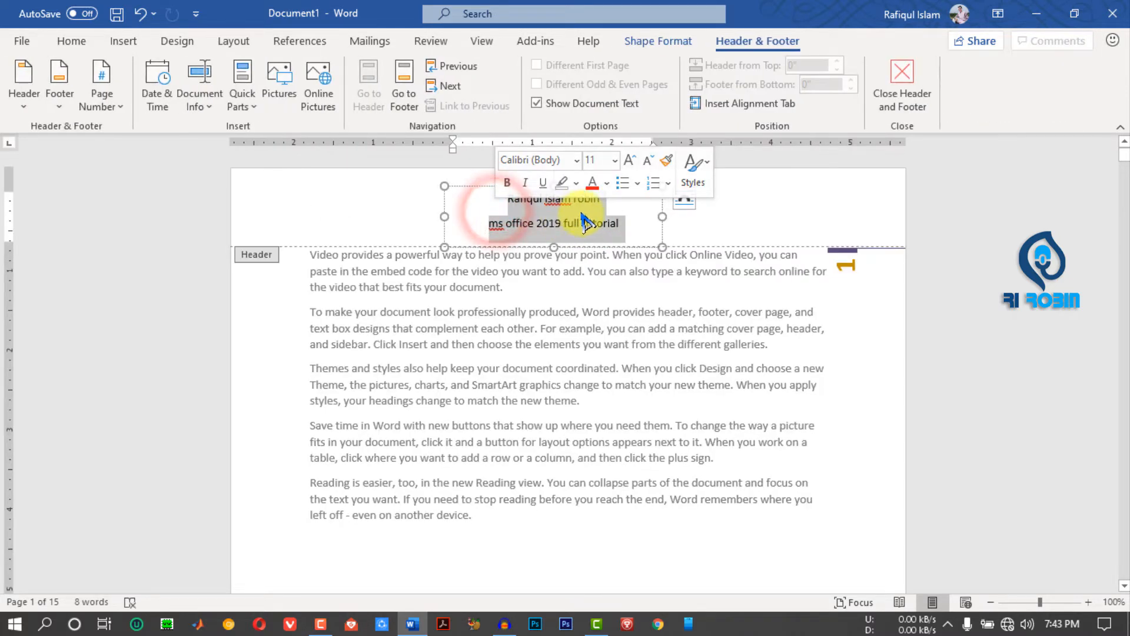
drag(625, 222, 492, 194)
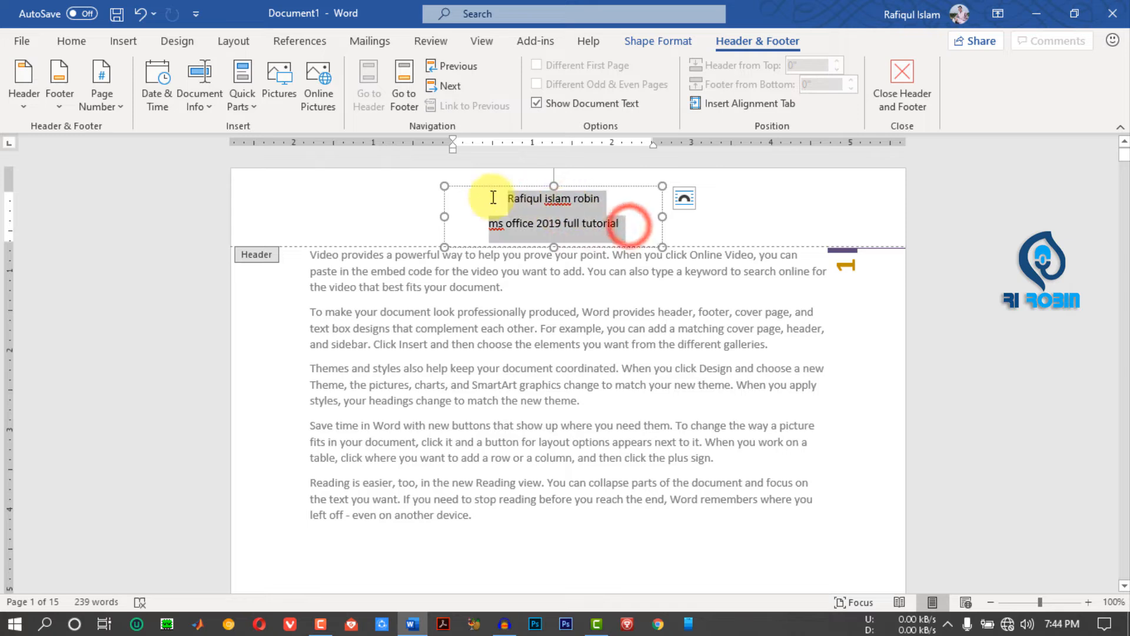
scroll(576, 100, up, 11)
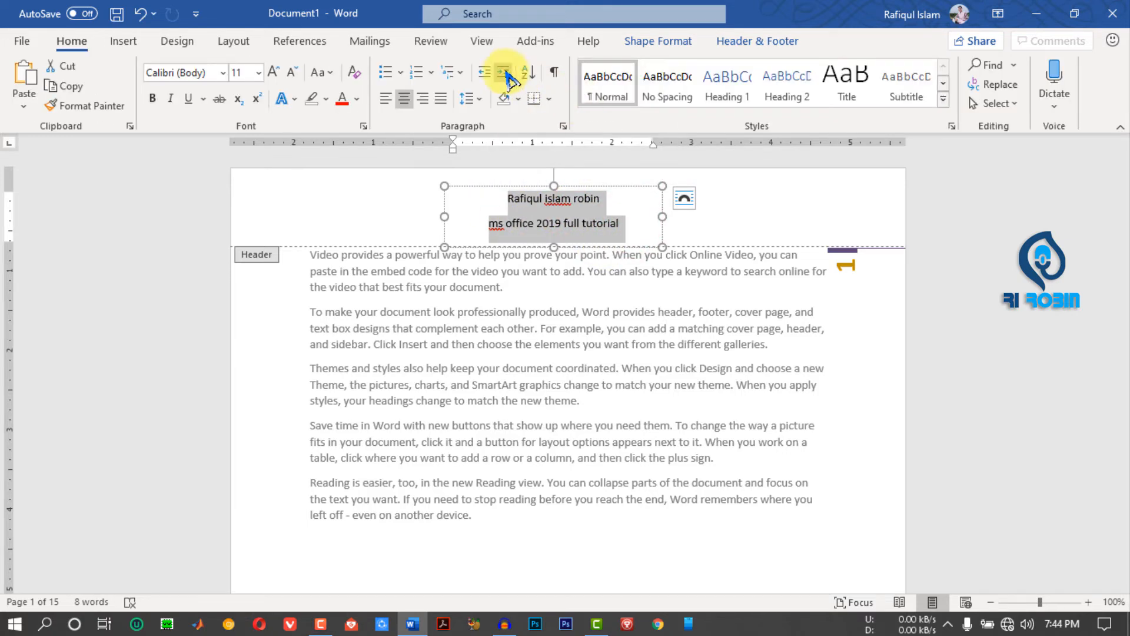
click(480, 101)
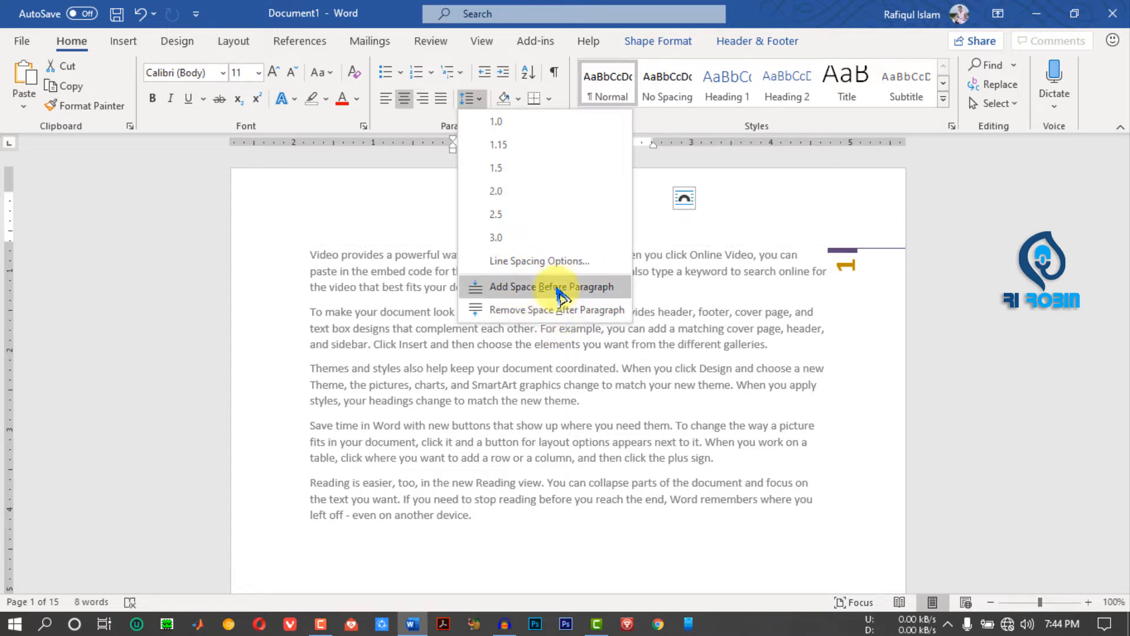
click(529, 124)
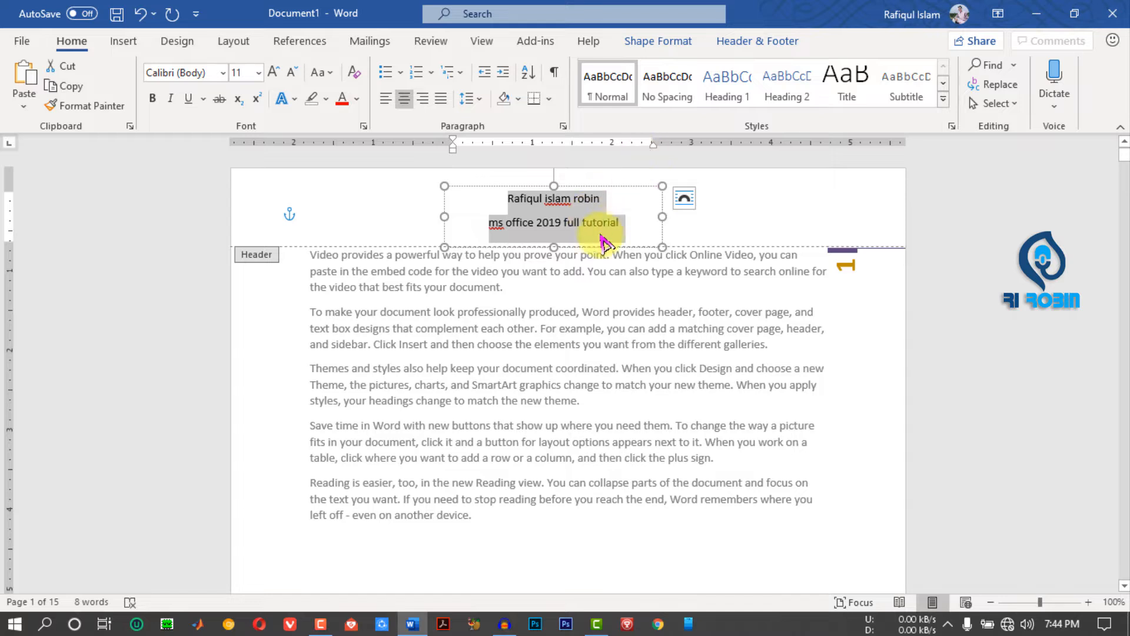
click(615, 216)
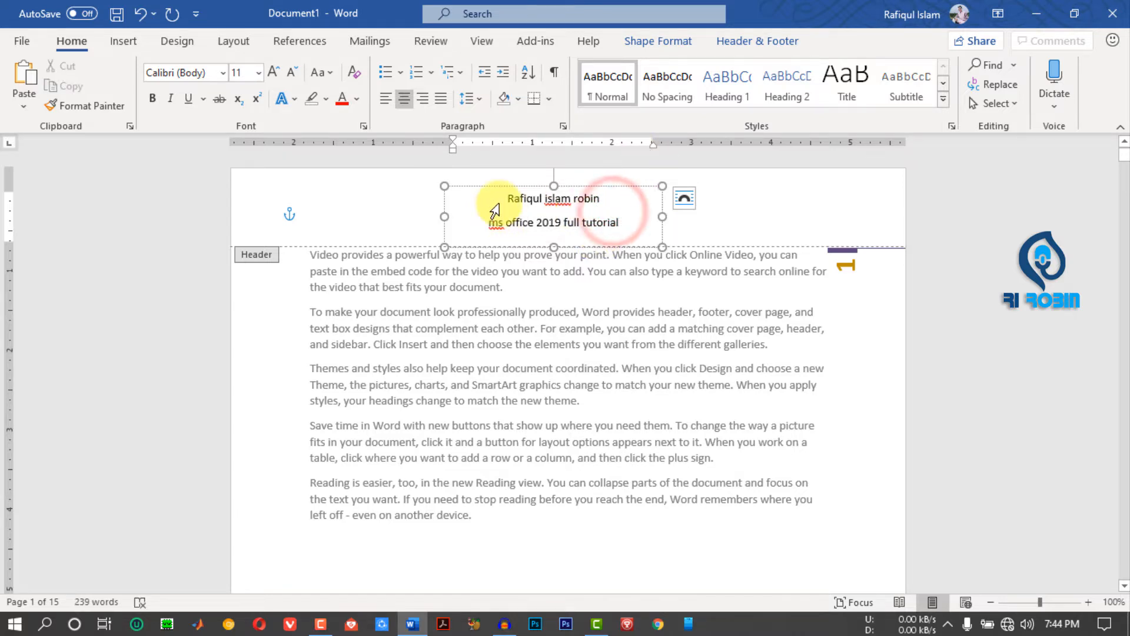
triple_click(495, 199)
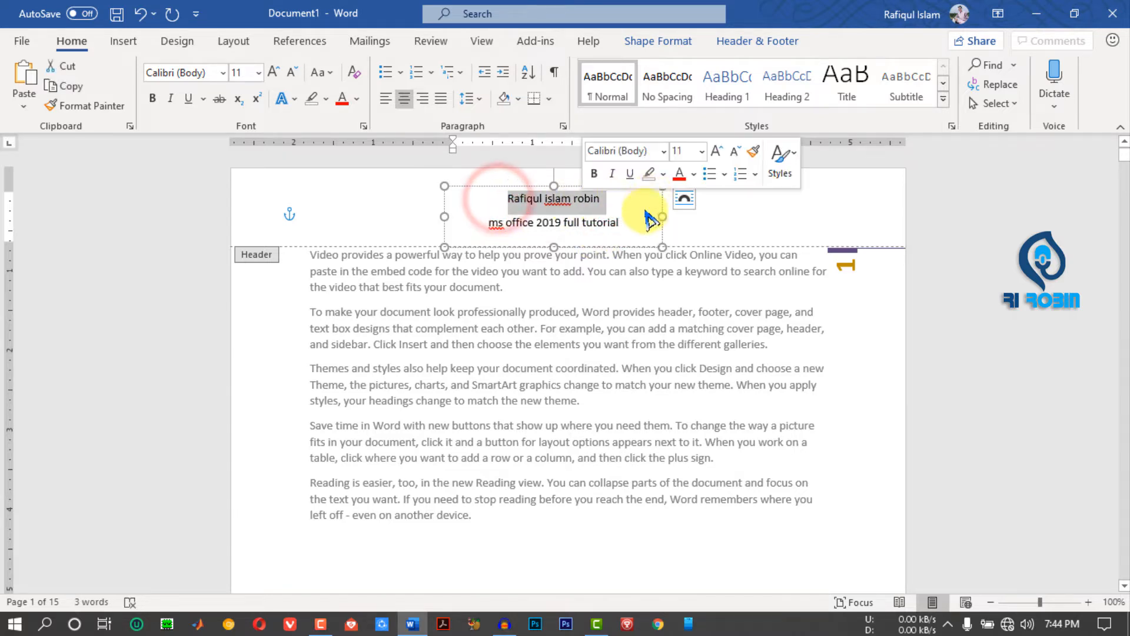
click(642, 215)
drag(476, 224, 621, 228)
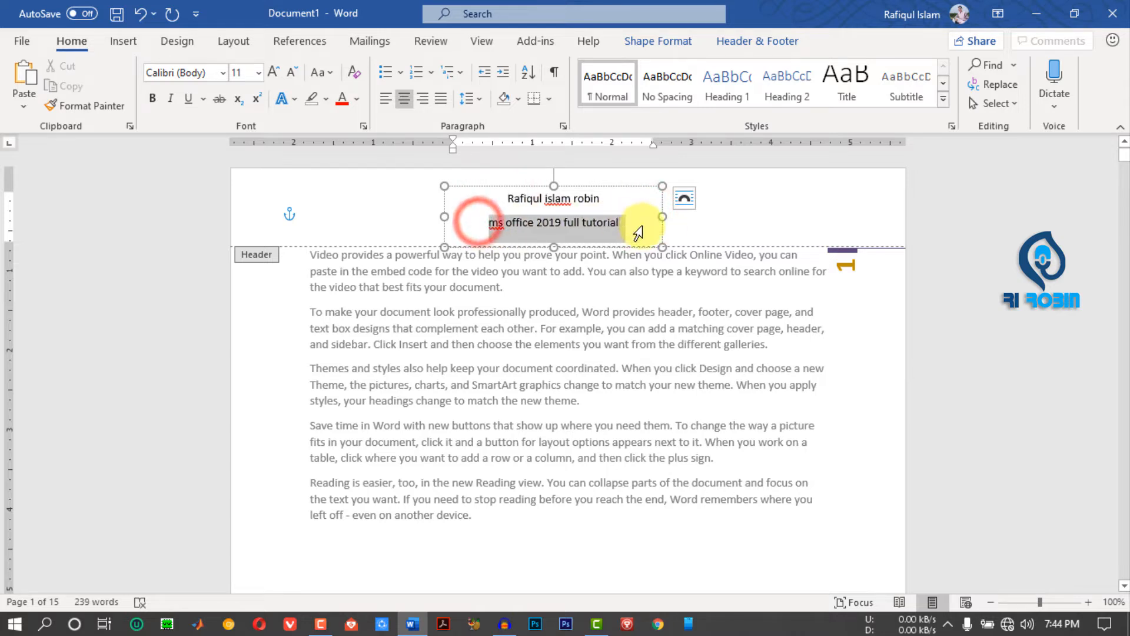
click(638, 226)
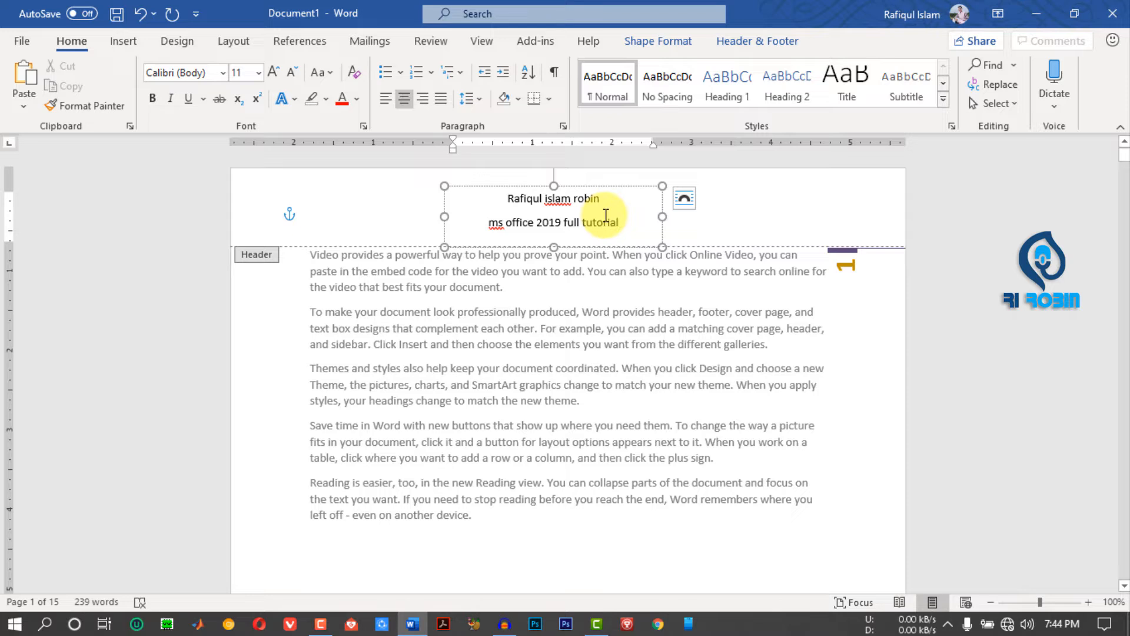
Capitalise the flagged word in the name and correct ms to MS in the header text box, and check the header across the pages.
right_click(561, 200)
click(650, 243)
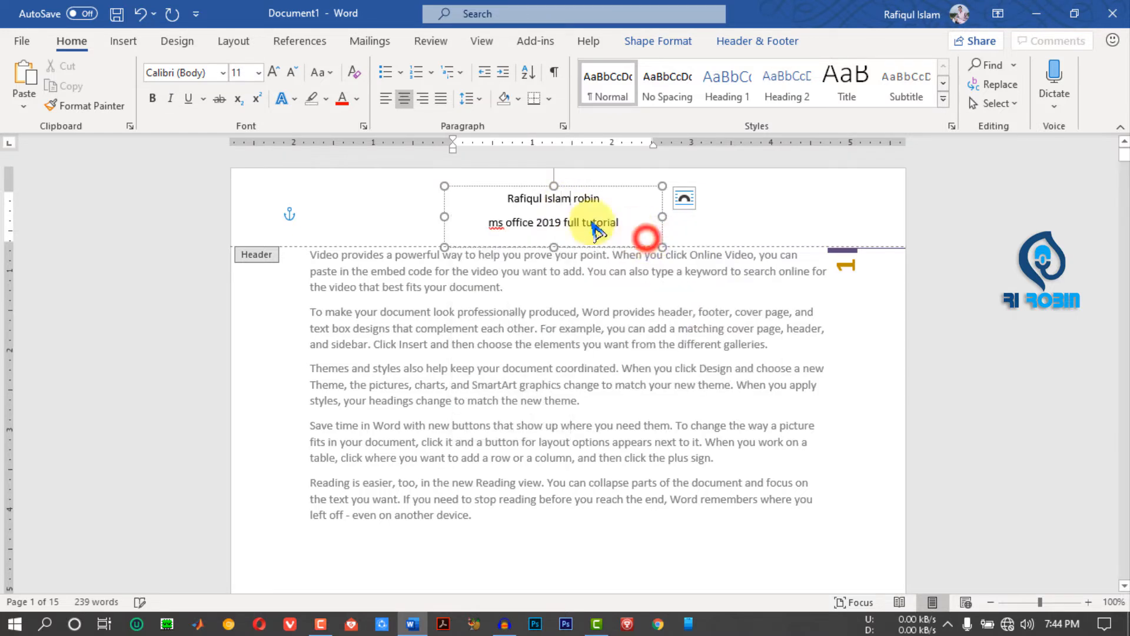
right_click(495, 222)
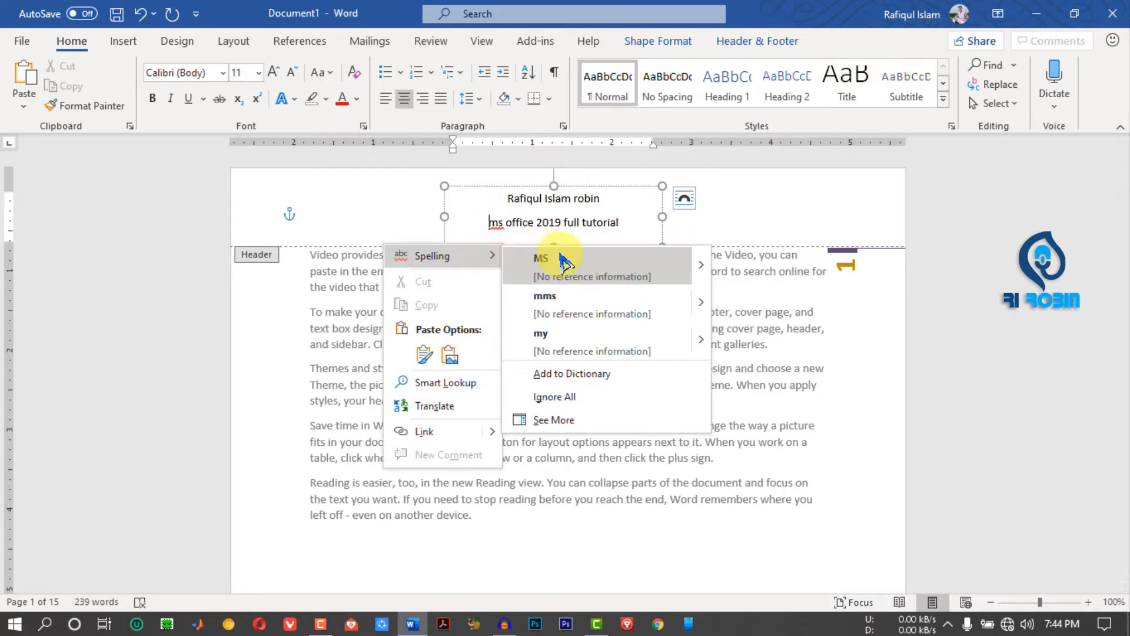
click(570, 262)
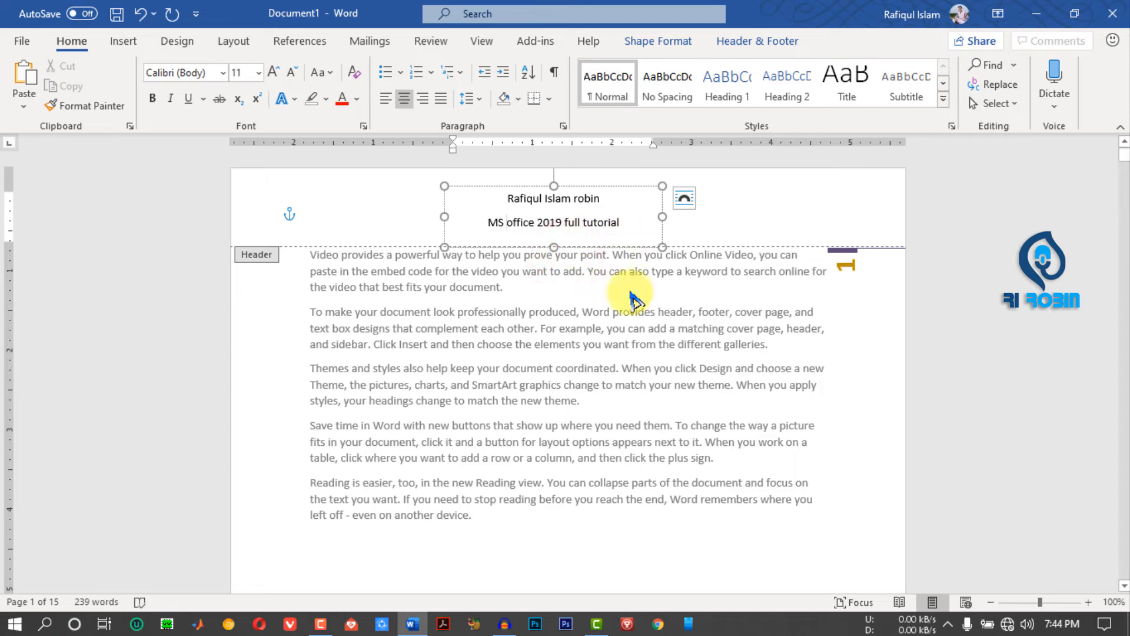
triple_click(704, 323)
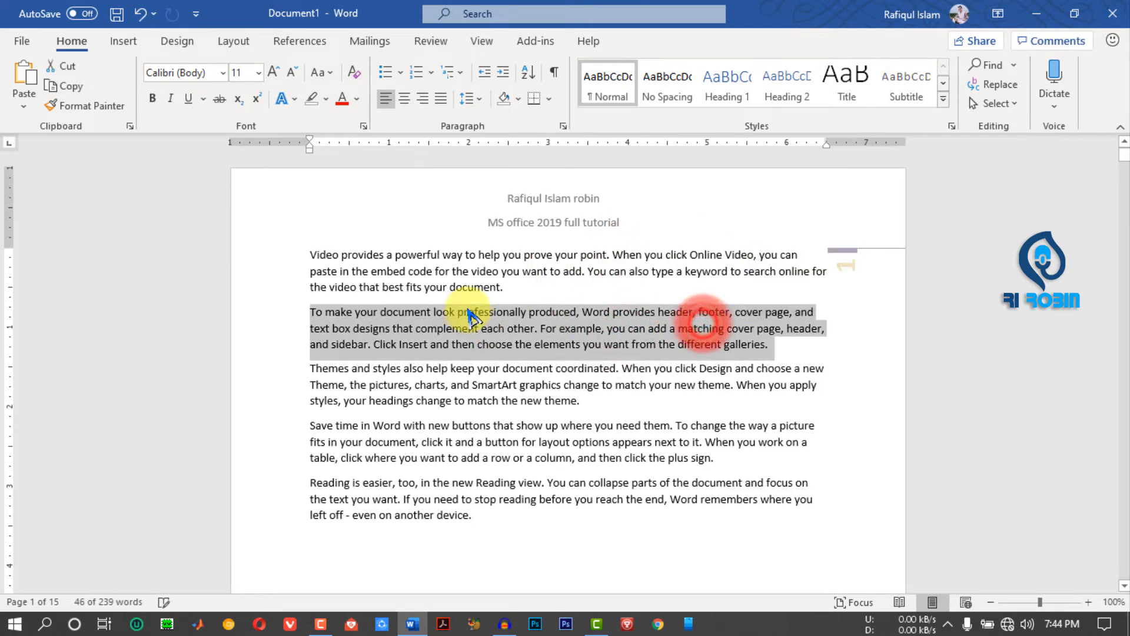
click(562, 425)
drag(1125, 159, 1124, 324)
drag(1124, 206, 1125, 124)
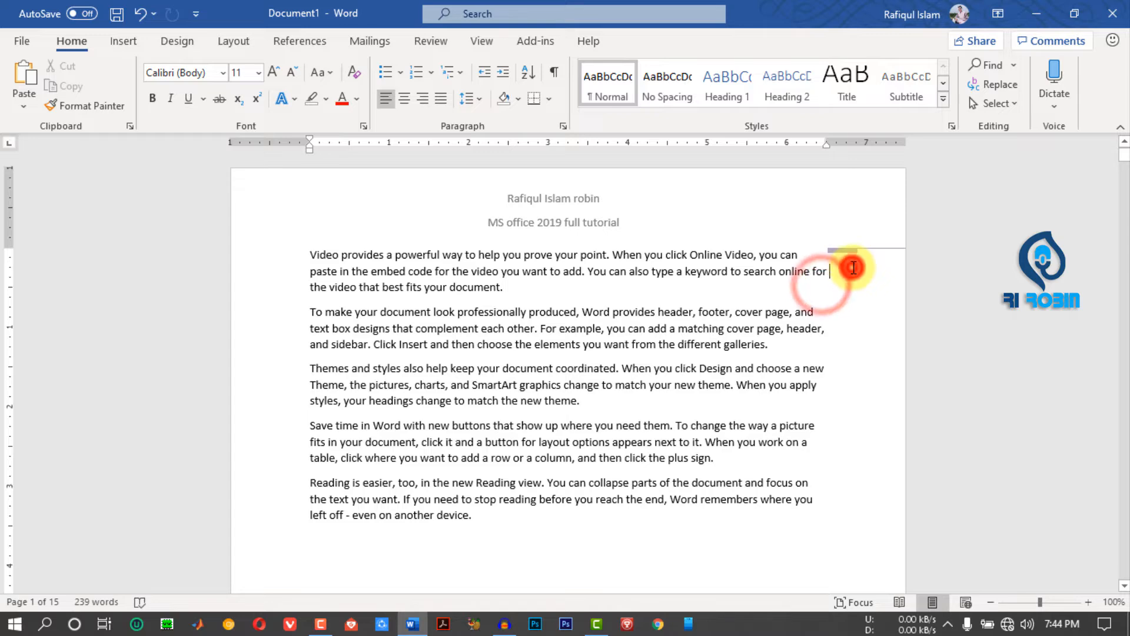
Reopen the header, select the page number beside the body text and set its text fill to red.
triple_click(851, 265)
click(847, 259)
double_click(650, 203)
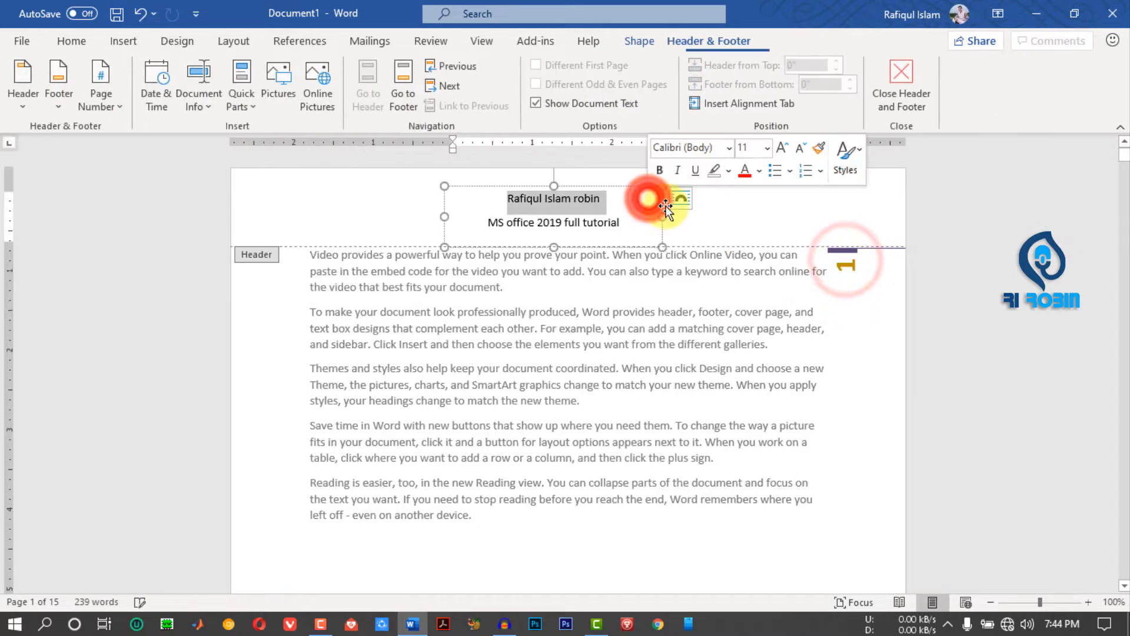
click(844, 260)
double_click(848, 267)
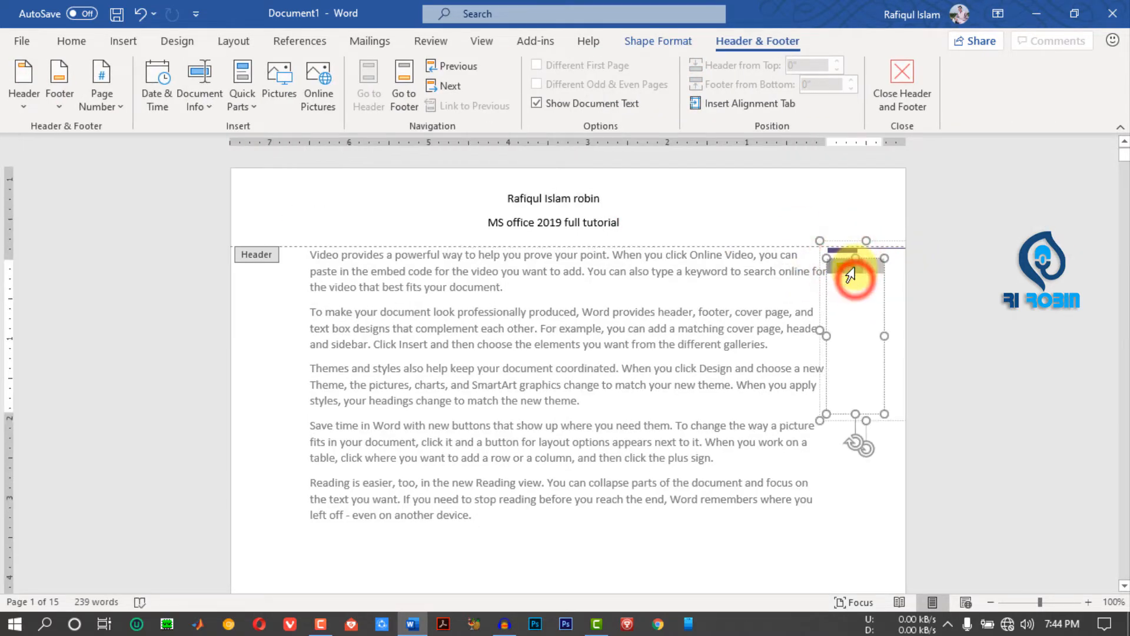
click(676, 46)
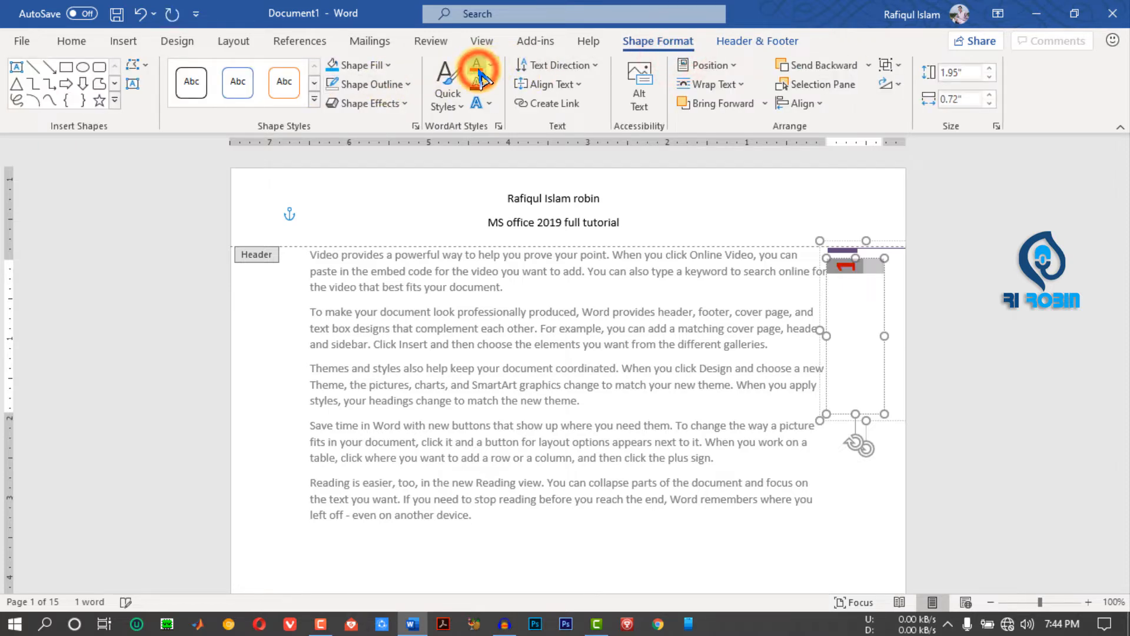
Fill the small bar above the page number with light blue, and check the result across the pages outside header editing.
click(846, 250)
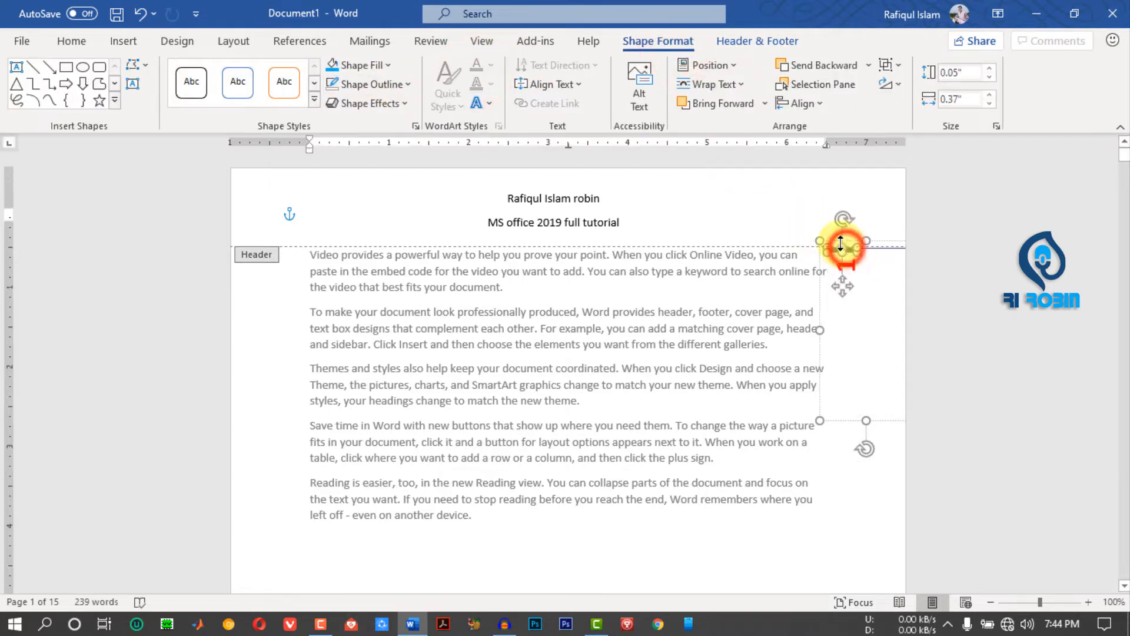
click(337, 67)
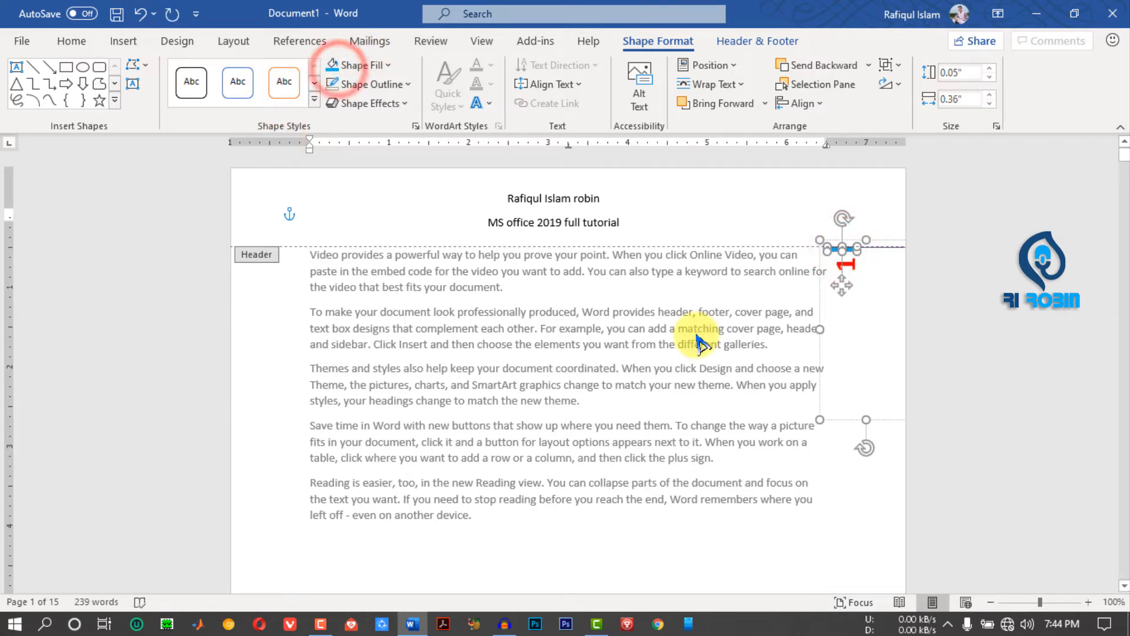
double_click(645, 557)
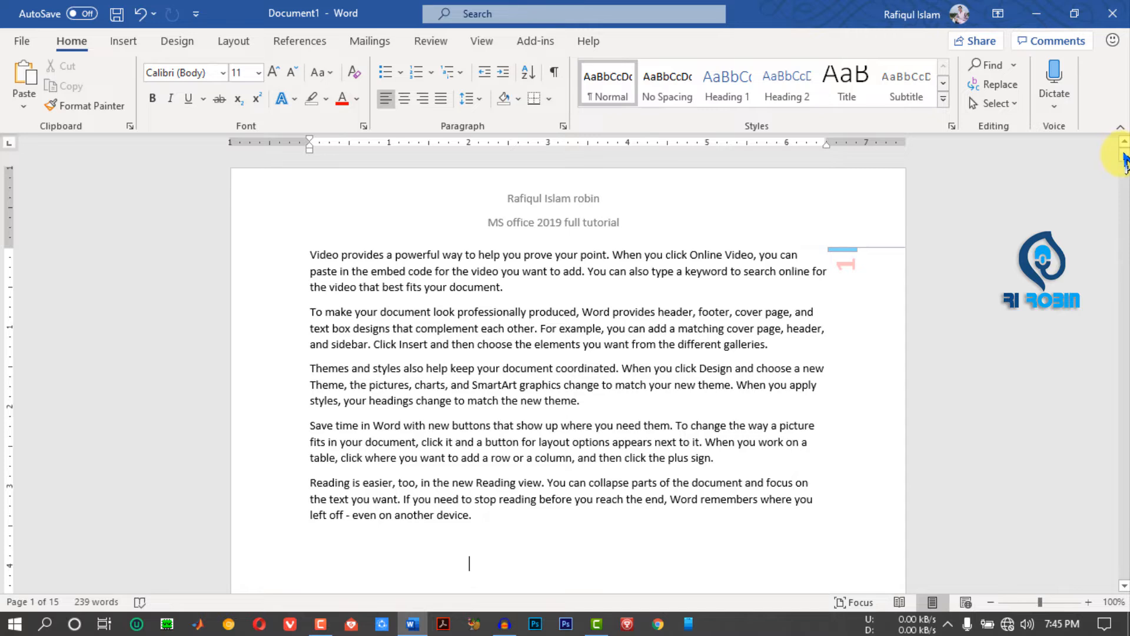
mouse_move(1124, 158)
mouse_down()
mouse_move(1122, 416)
mouse_move(1122, 154)
mouse_up()
Reopen the header and insert an automatically updating date in the "Thursday, April 9, 2020" format.
double_click(676, 196)
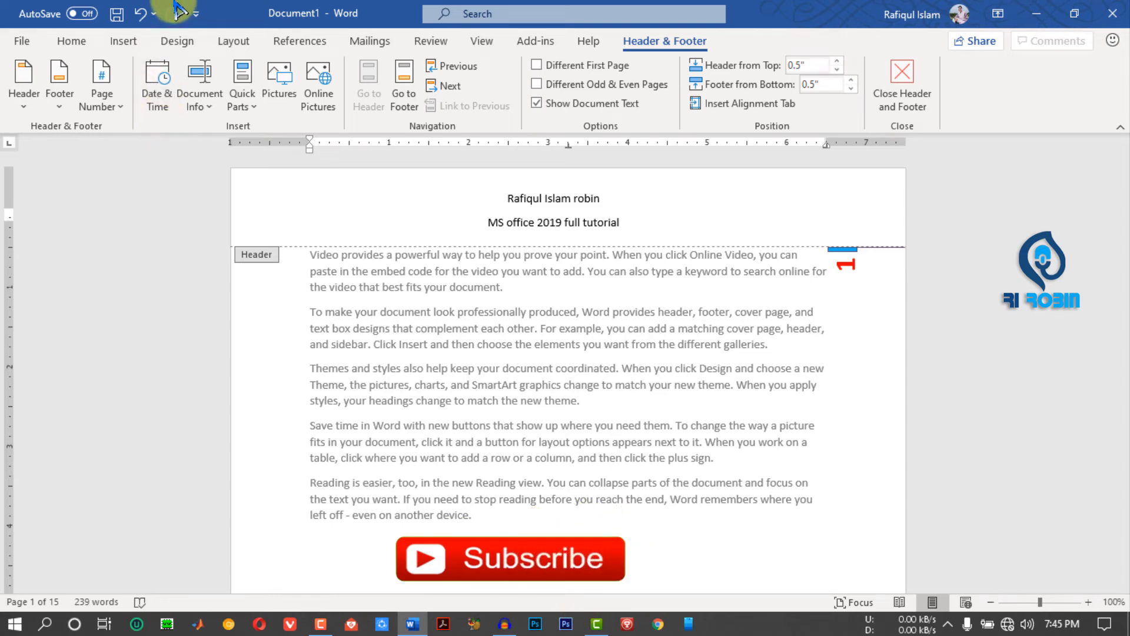
click(156, 85)
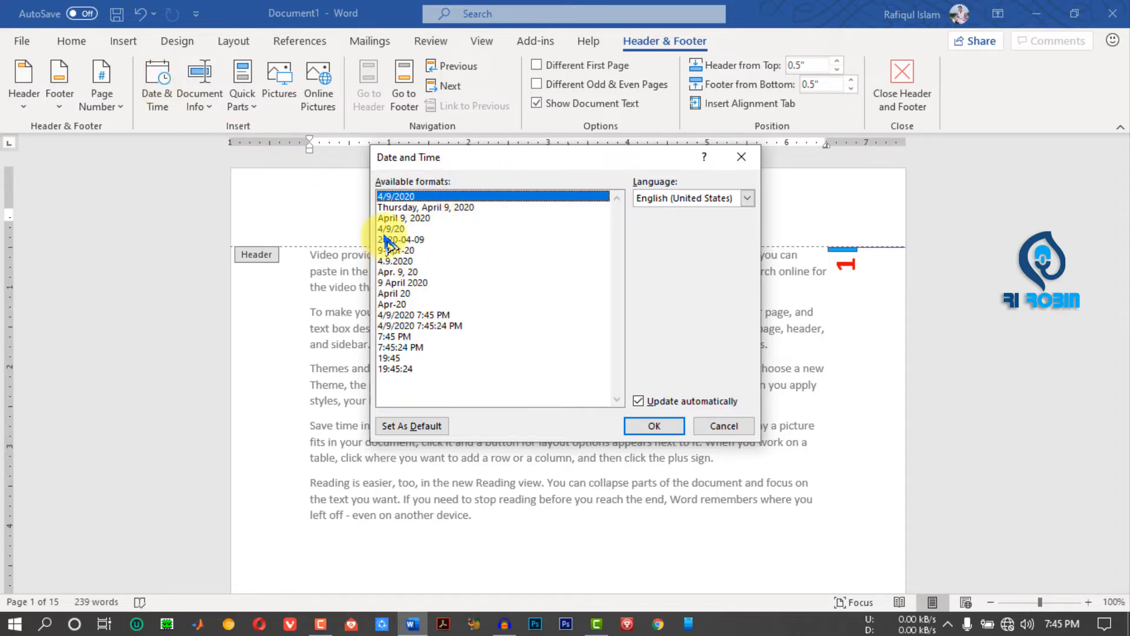
click(418, 219)
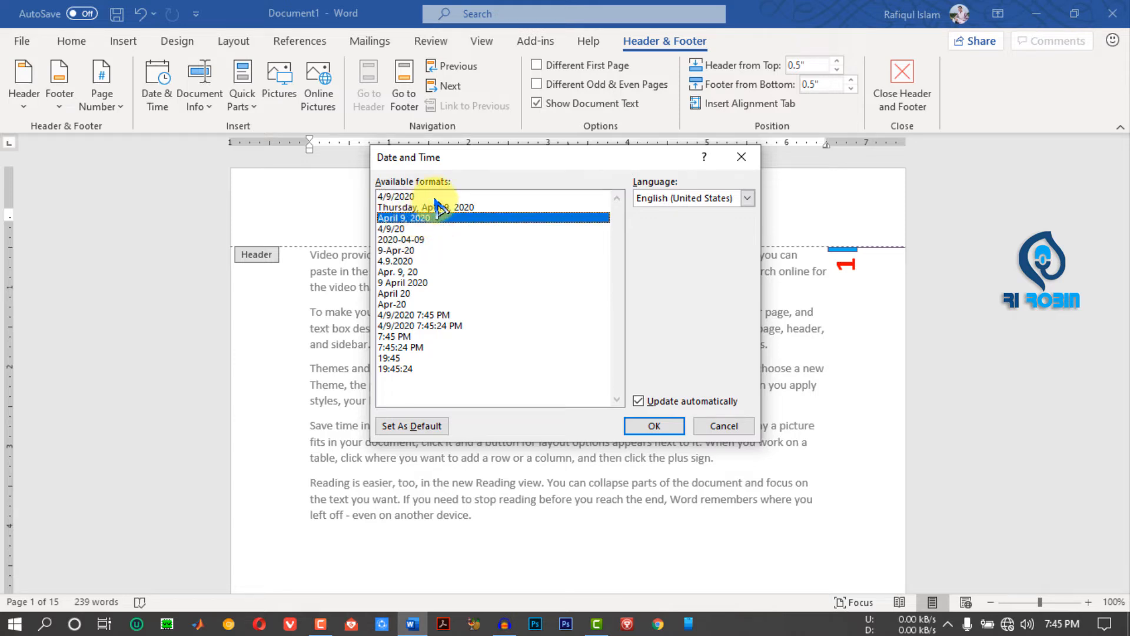
click(439, 207)
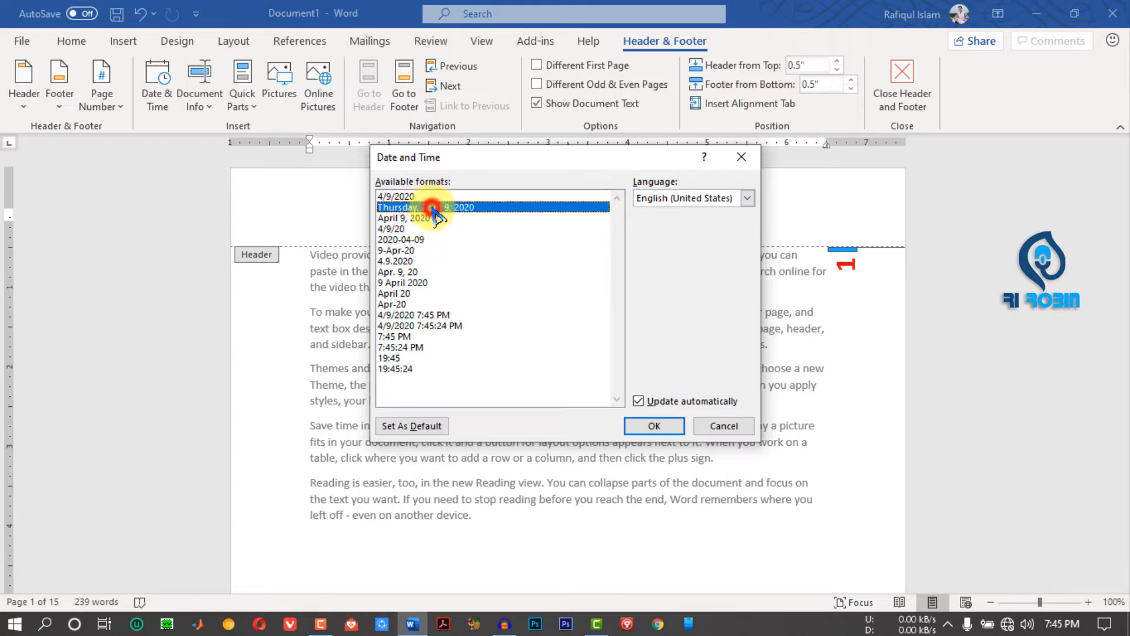
click(653, 427)
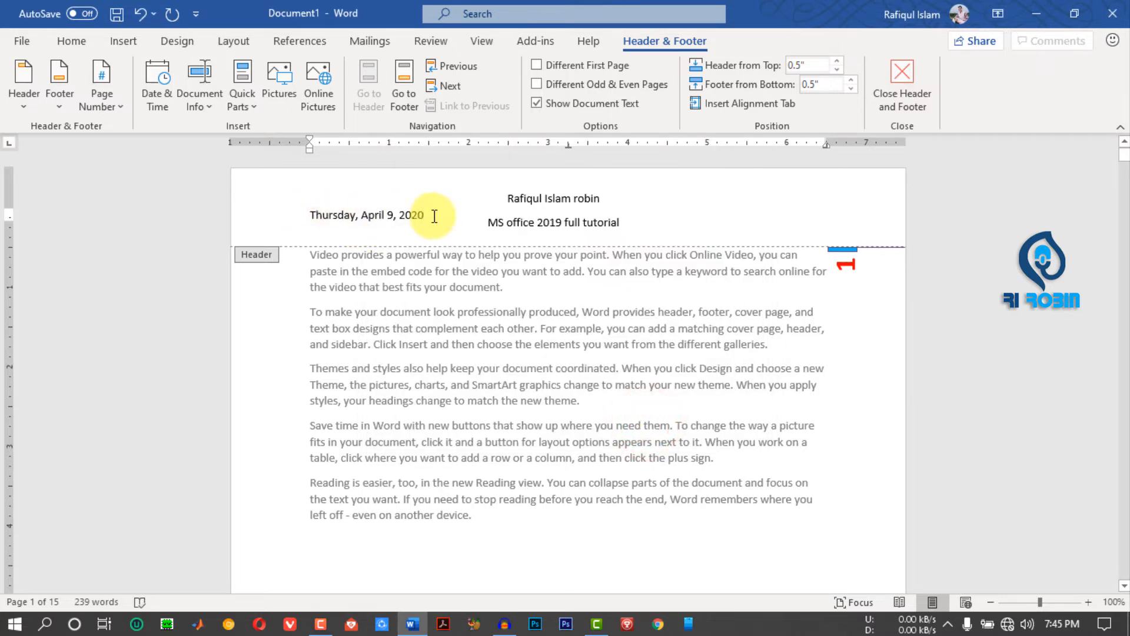
Select the inserted date field in the header and update it.
drag(434, 217, 298, 213)
click(506, 316)
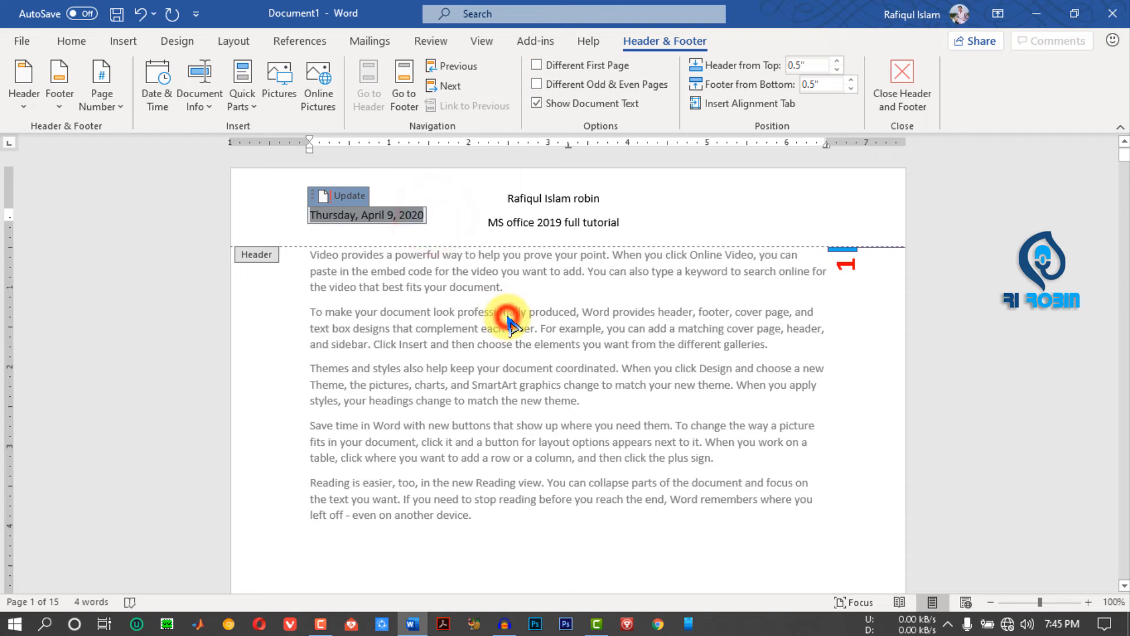
triple_click(368, 213)
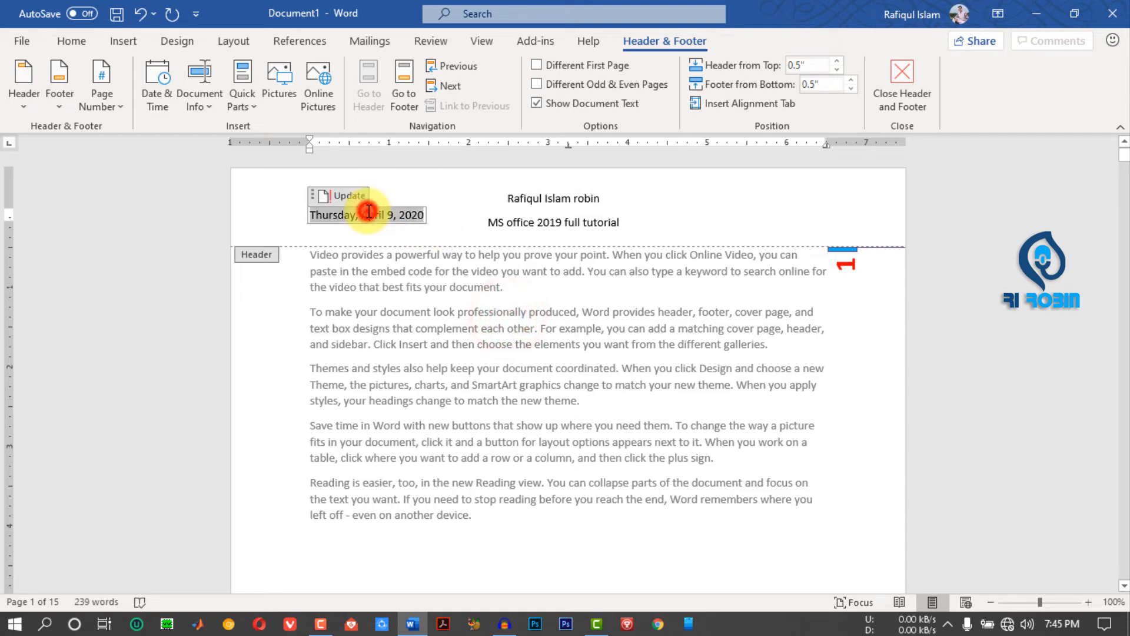
click(332, 199)
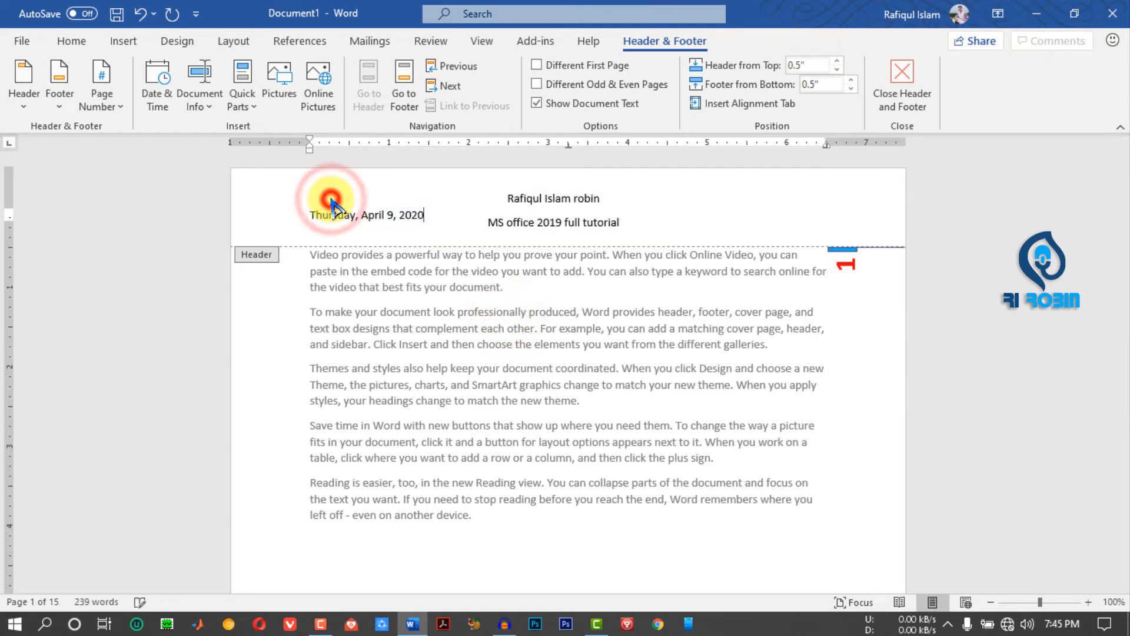
Insert a second date in the 4/9/2020 format directly after the first, check it across the pages, and remove it again.
click(159, 104)
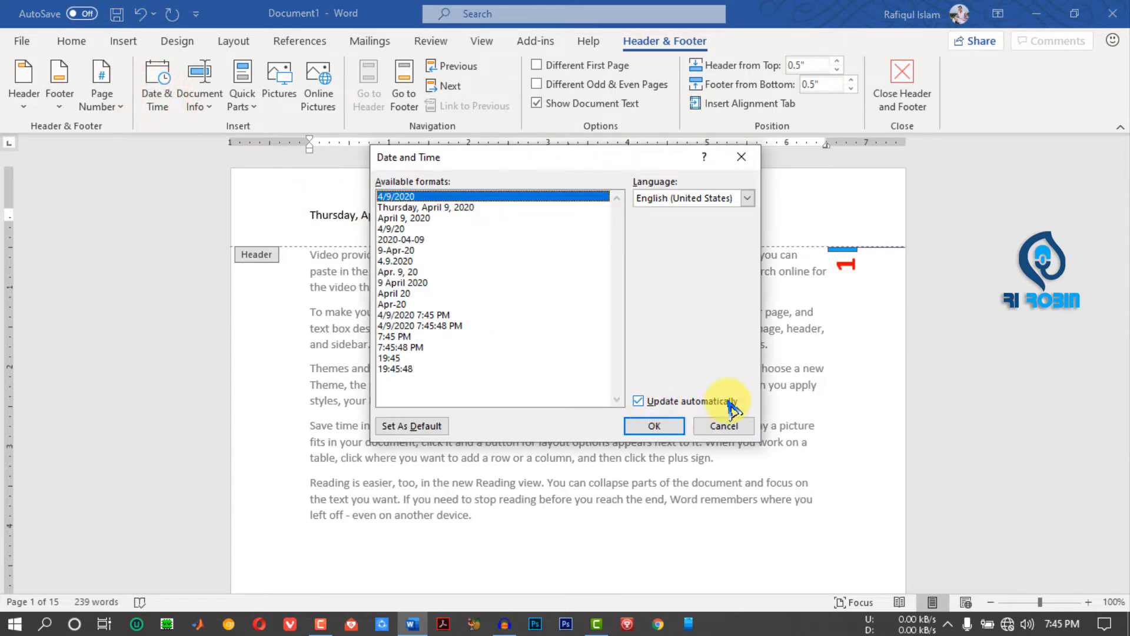
click(634, 425)
double_click(638, 432)
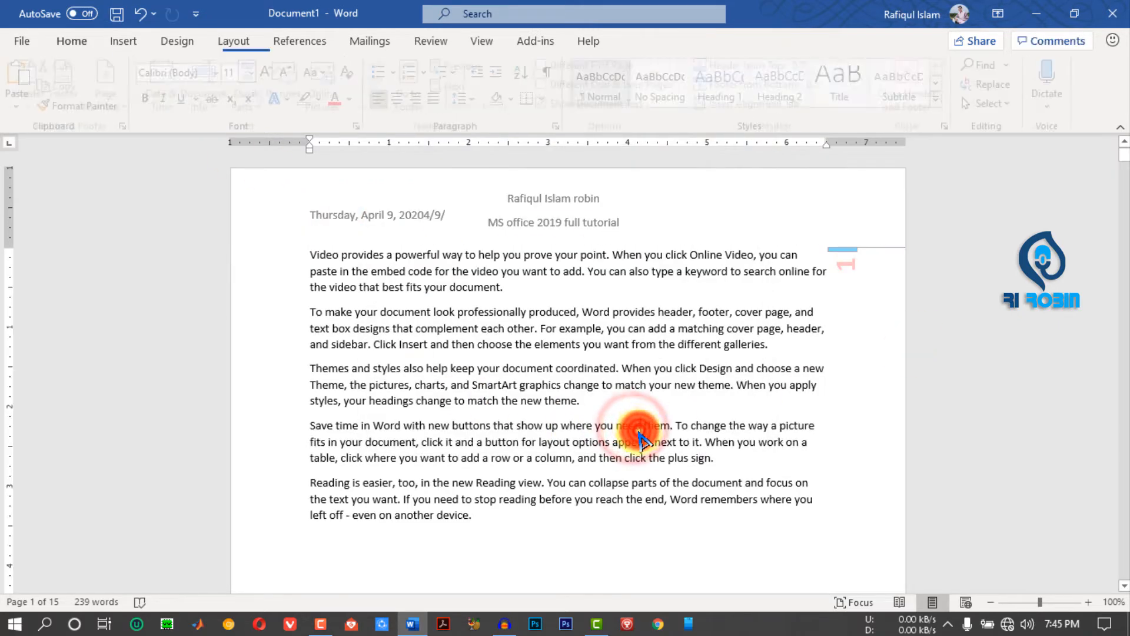
triple_click(638, 432)
click(1017, 297)
drag(1125, 154, 1118, 115)
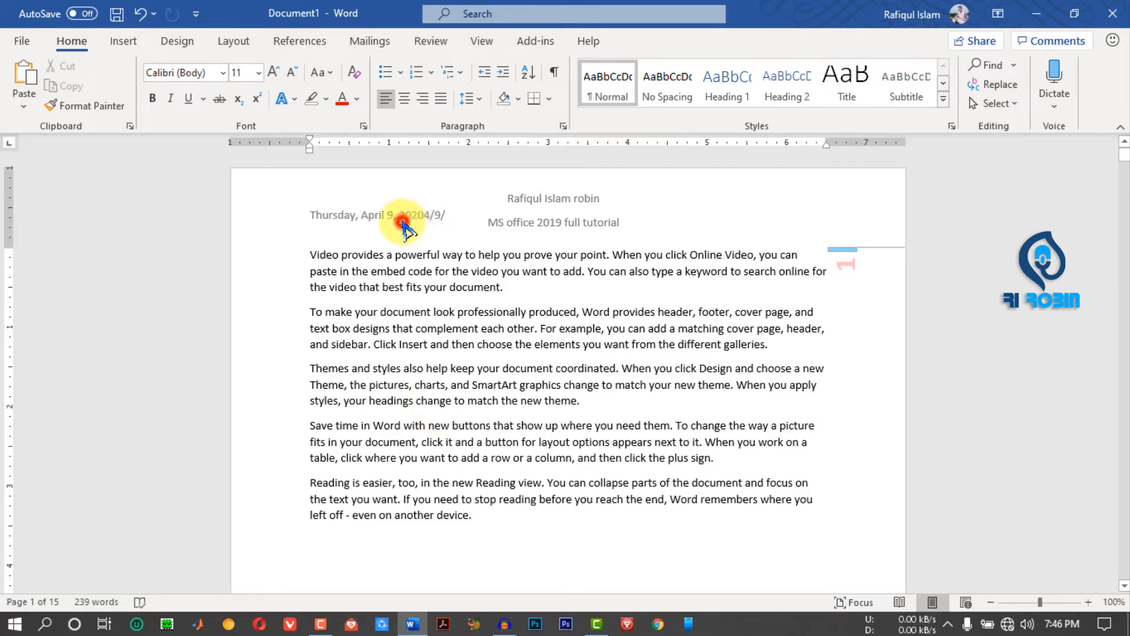
double_click(402, 221)
triple_click(402, 221)
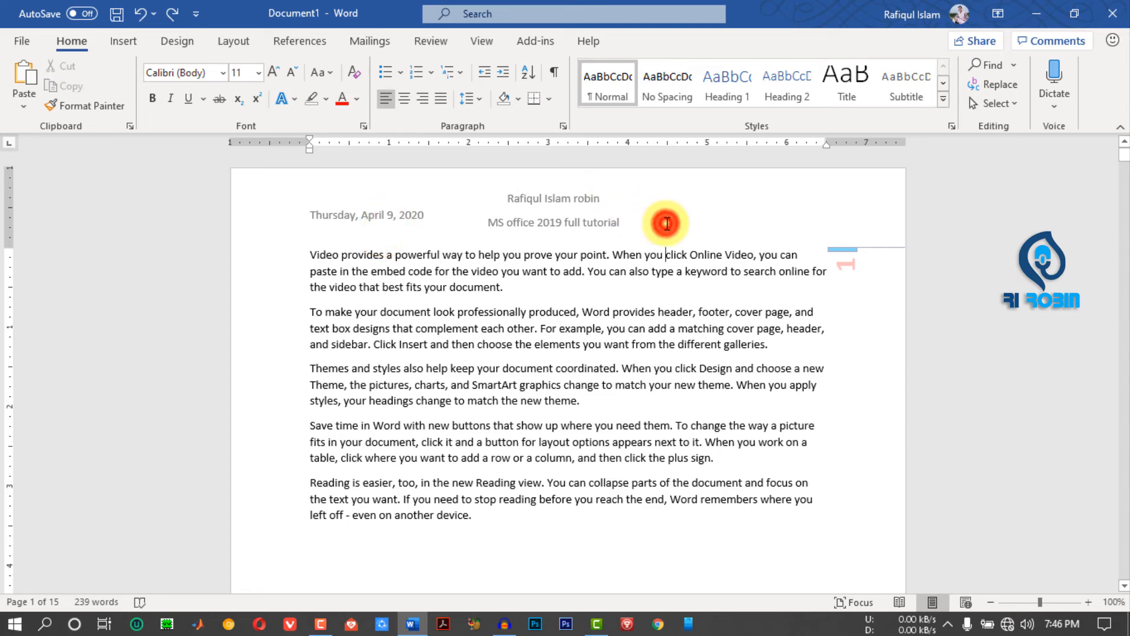
Reopen the header and insert the Company E-mail document property on the right side, level with the date.
double_click(666, 223)
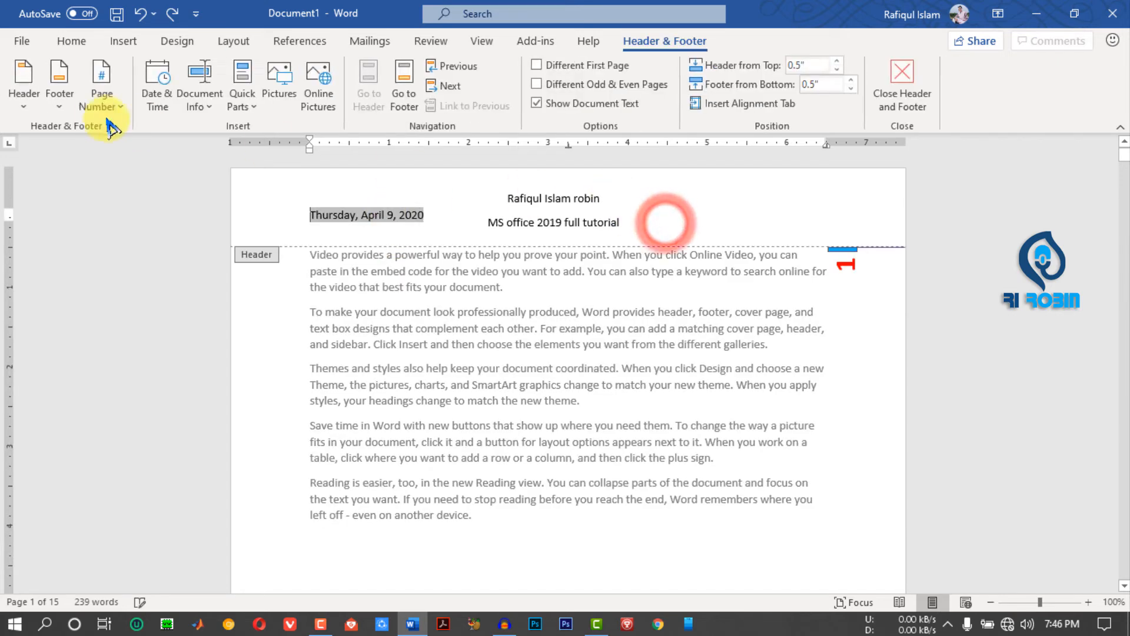
click(213, 77)
click(213, 88)
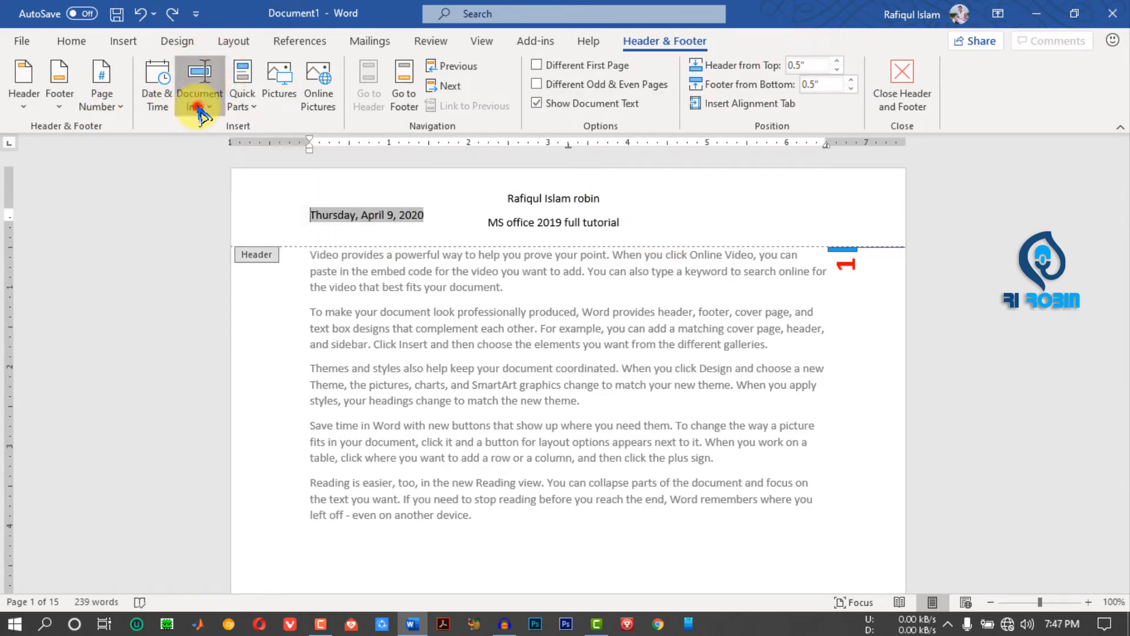
click(206, 94)
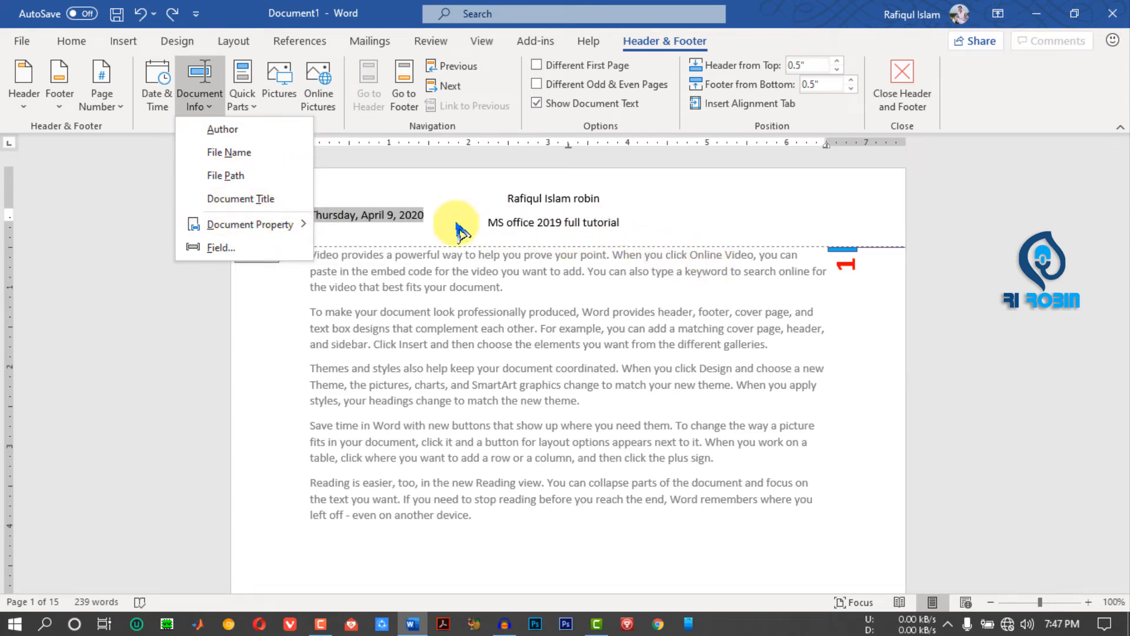
mouse_move(263, 230)
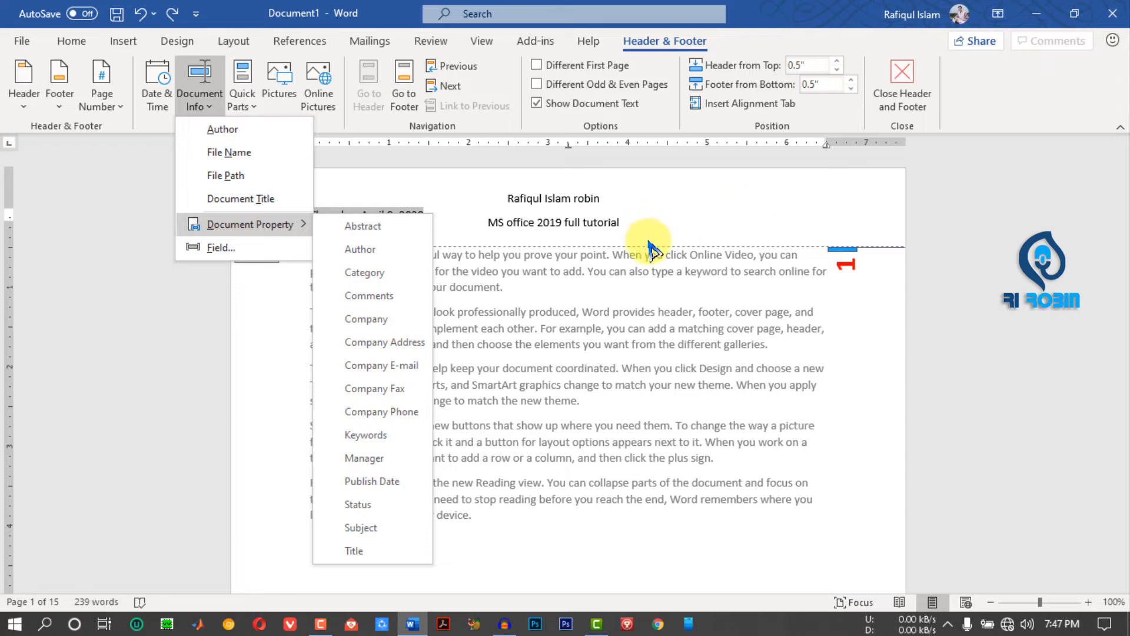
click(381, 364)
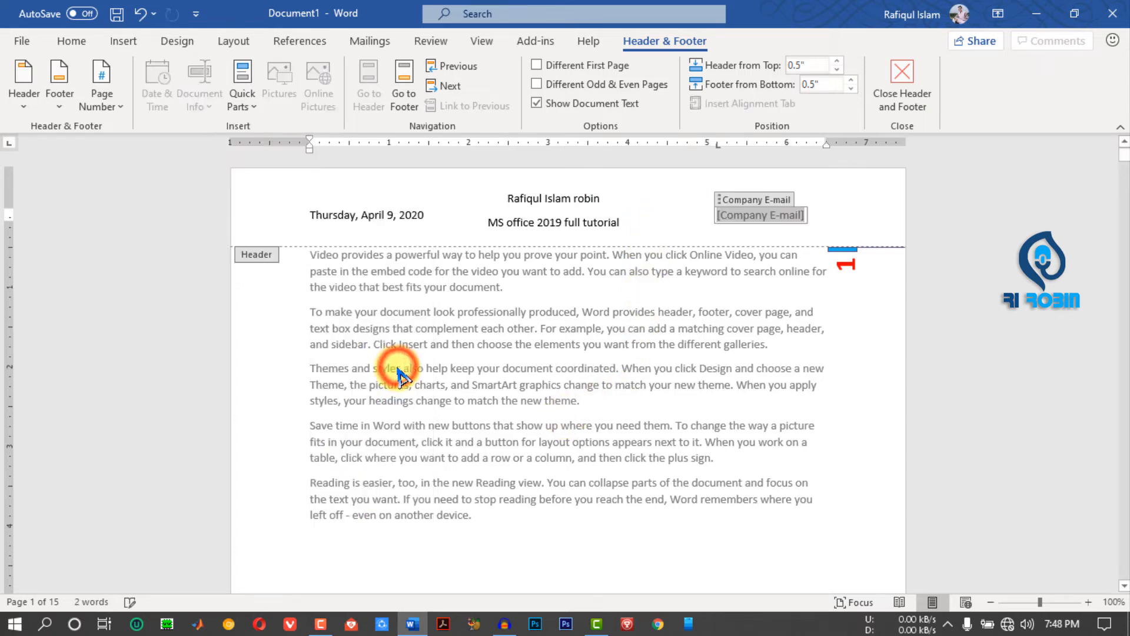
Fill in the company's e-mail address in the header field and reduce its text size to fit on one line.
triple_click(728, 218)
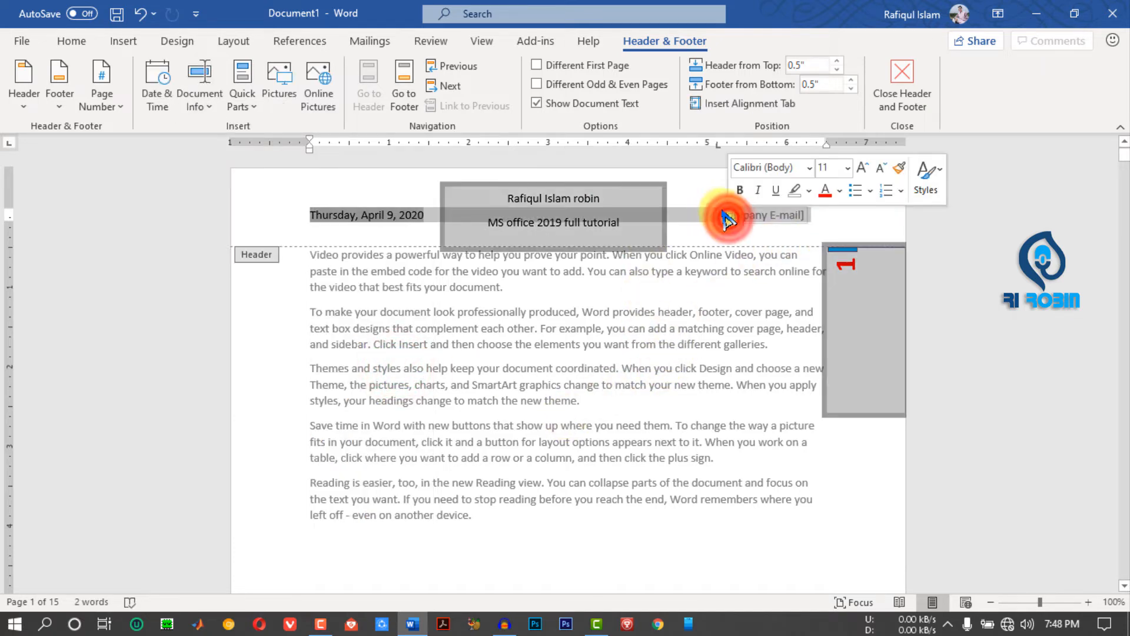
click(695, 298)
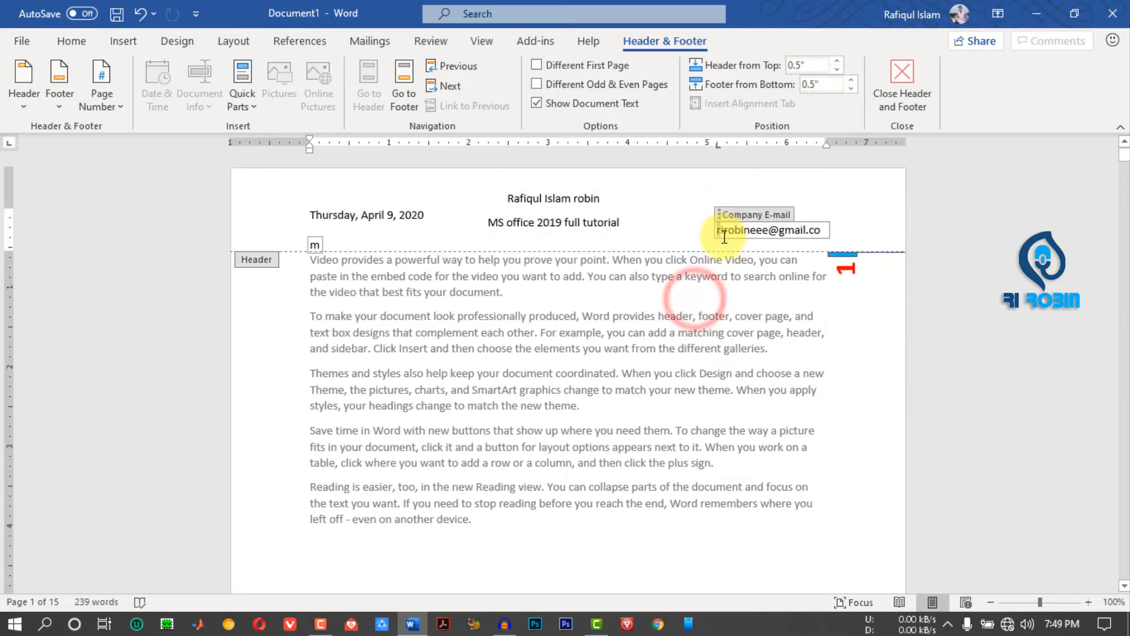
drag(724, 238, 796, 229)
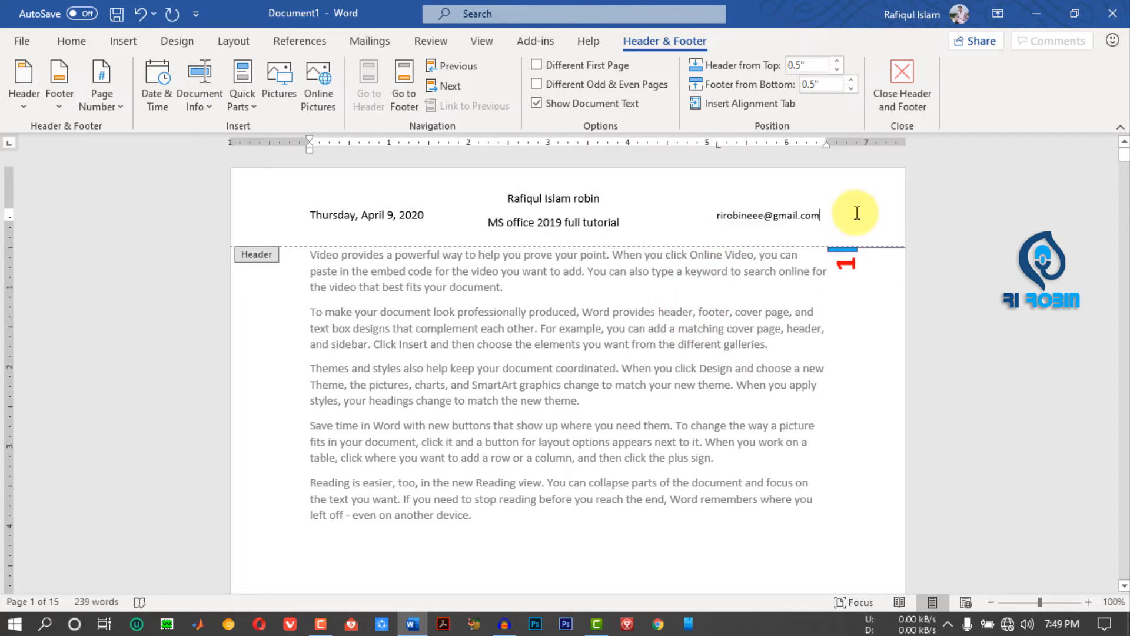
click(786, 348)
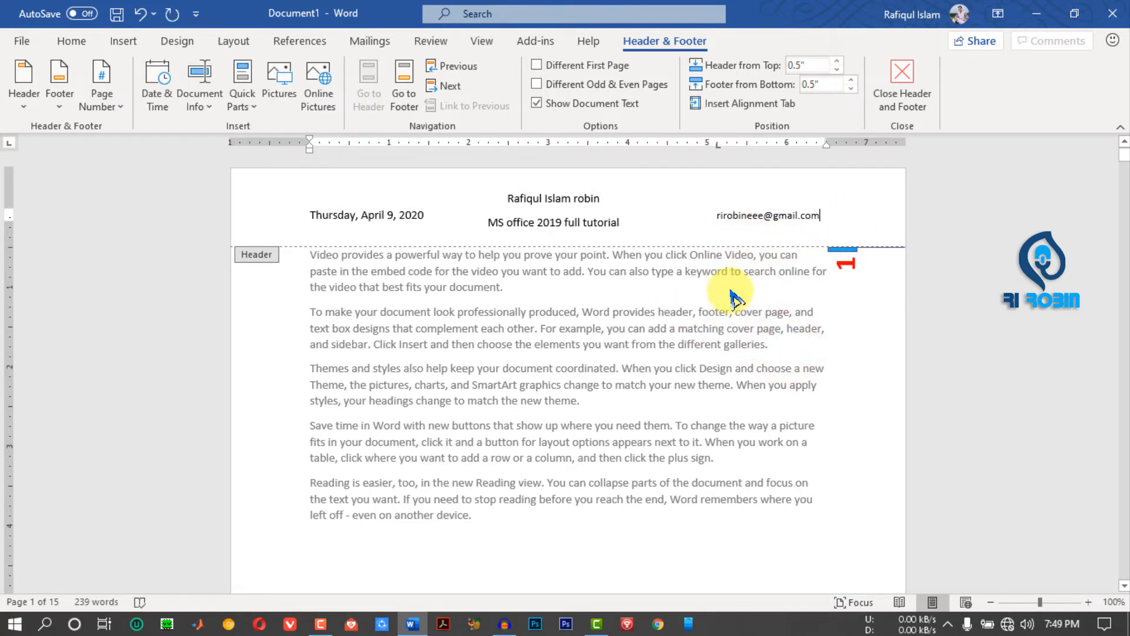
click(200, 99)
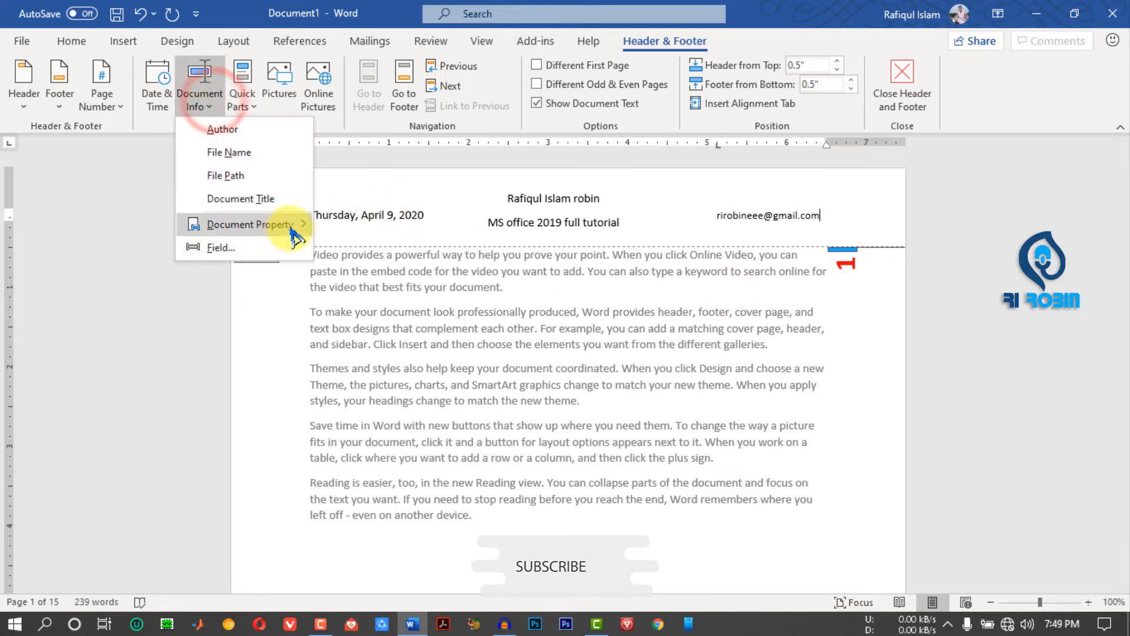
mouse_move(294, 235)
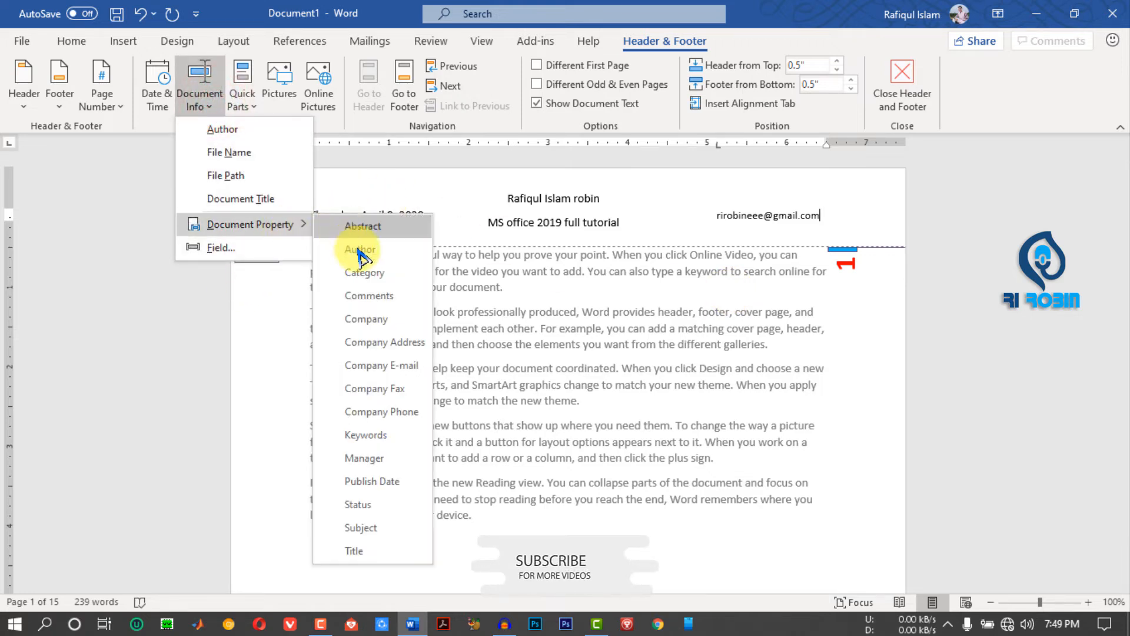
click(647, 453)
click(656, 201)
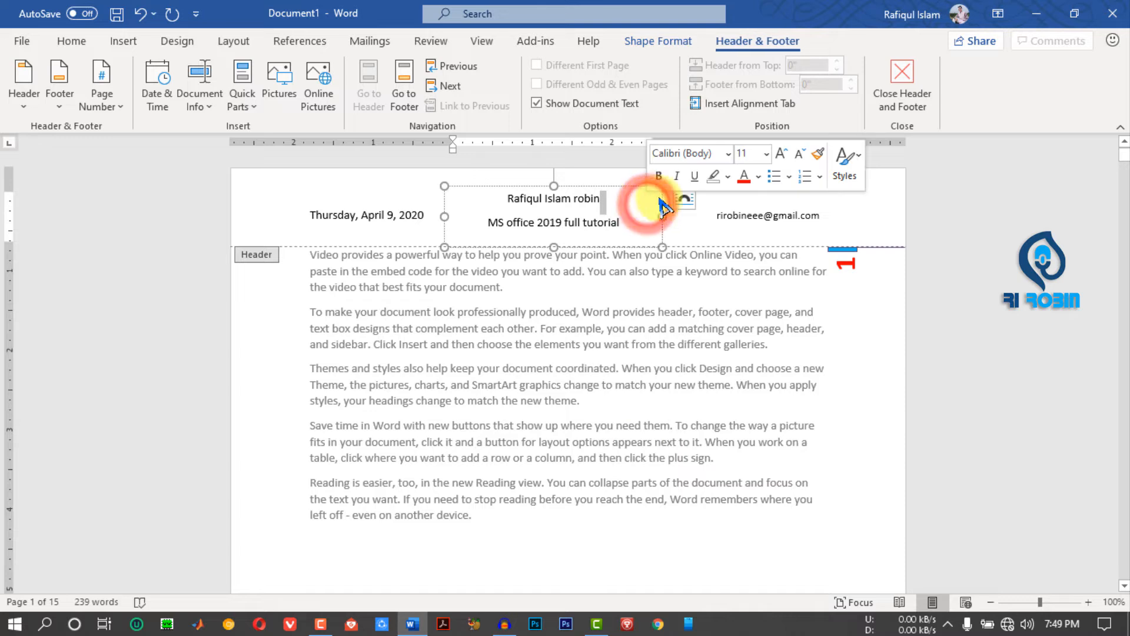
click(684, 232)
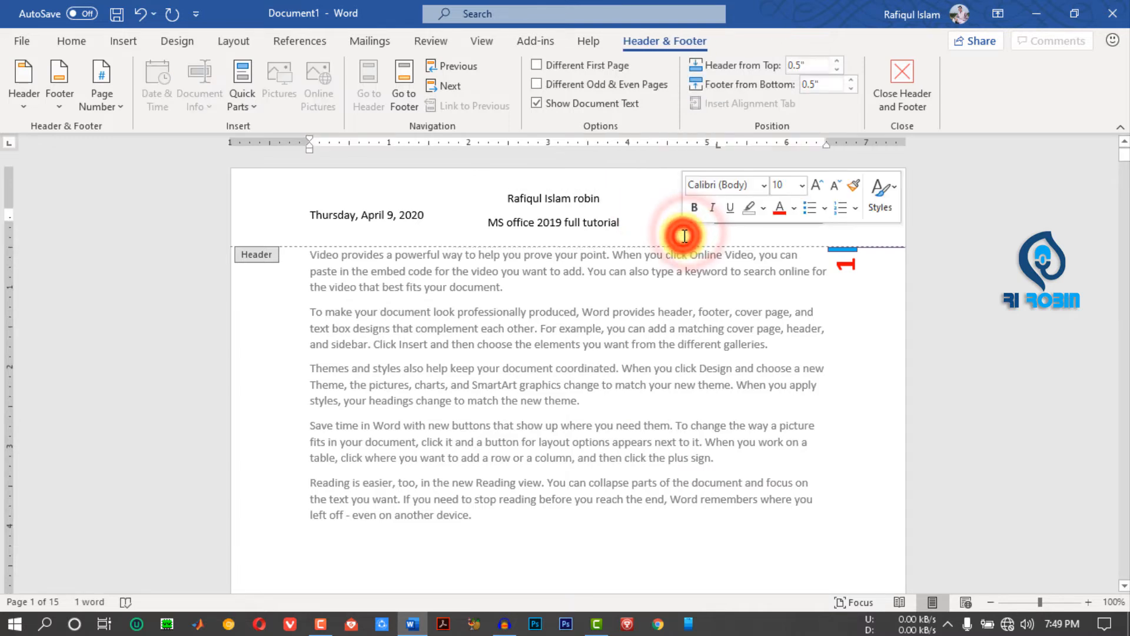
click(881, 202)
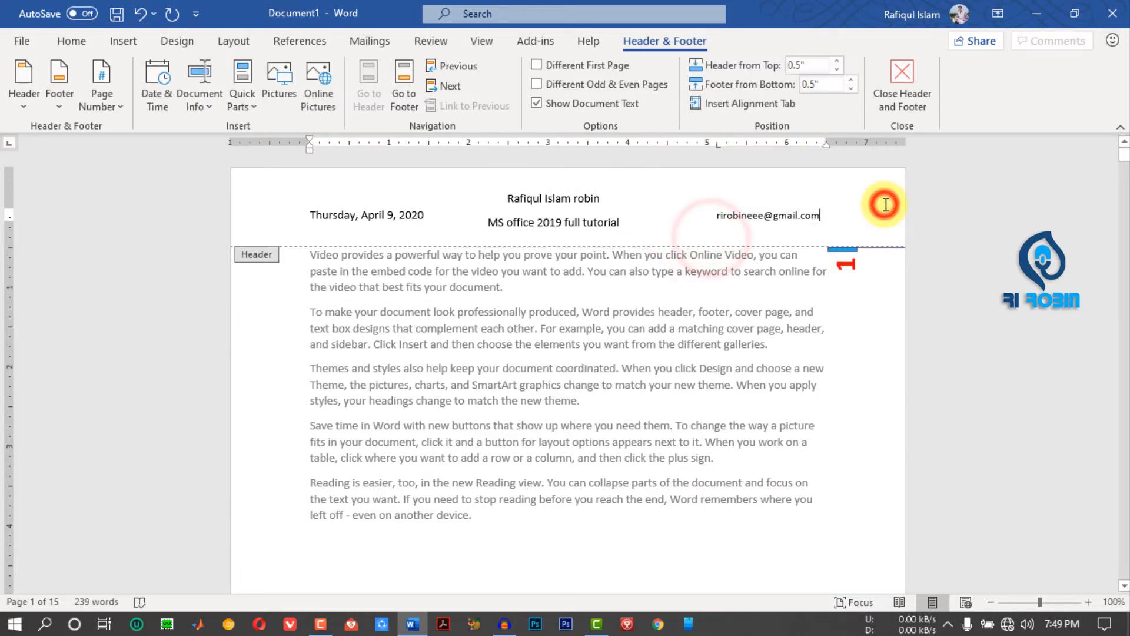
click(605, 206)
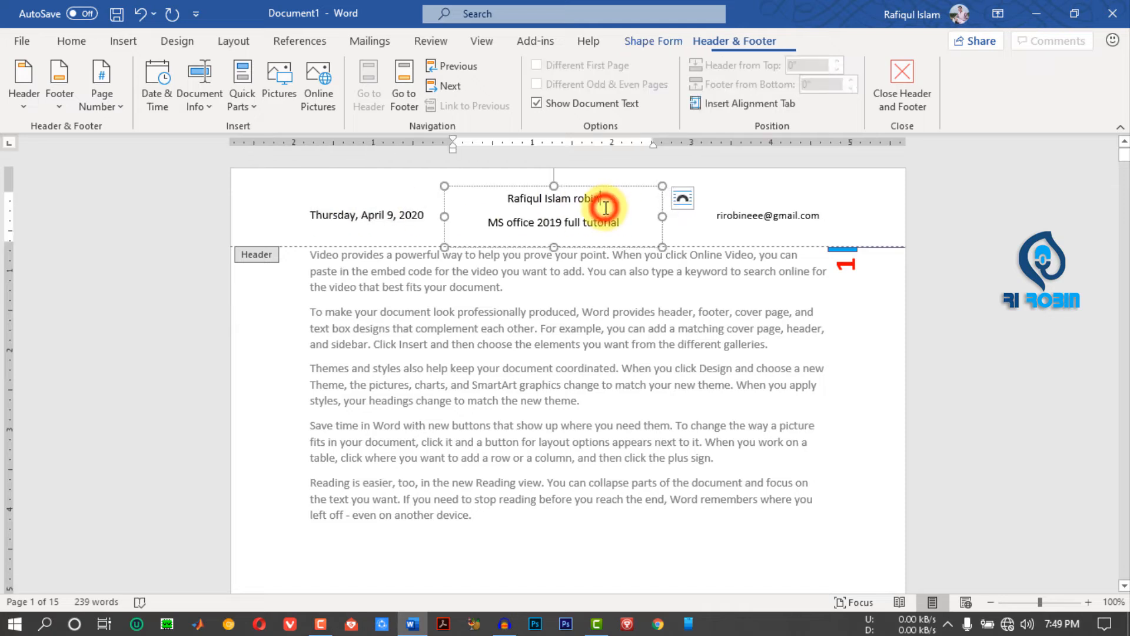
click(571, 200)
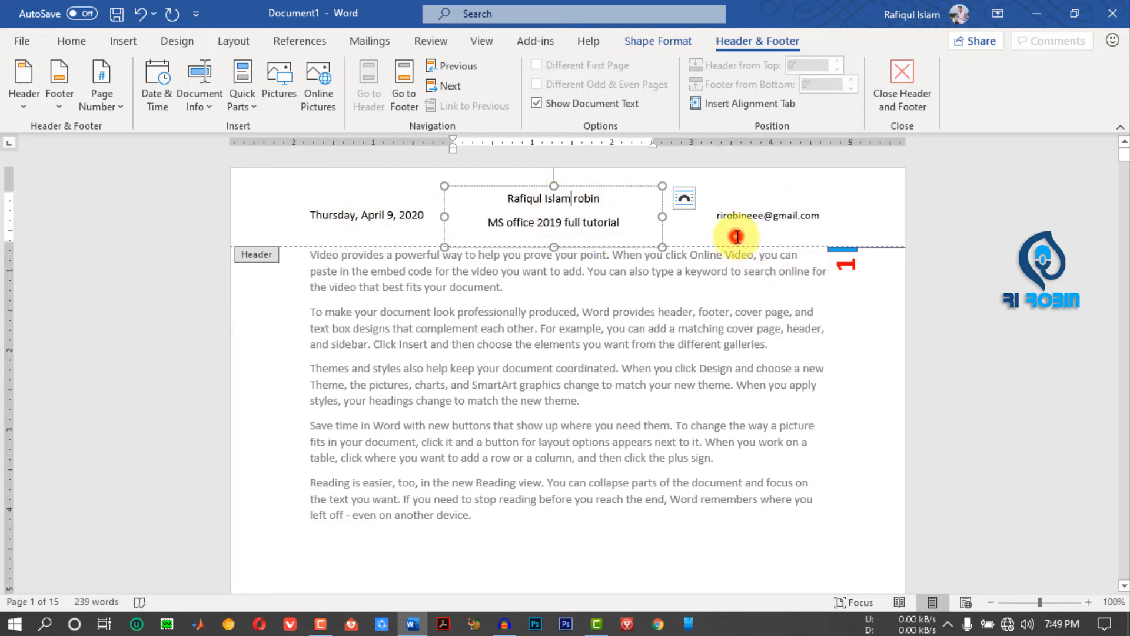
click(739, 216)
click(552, 223)
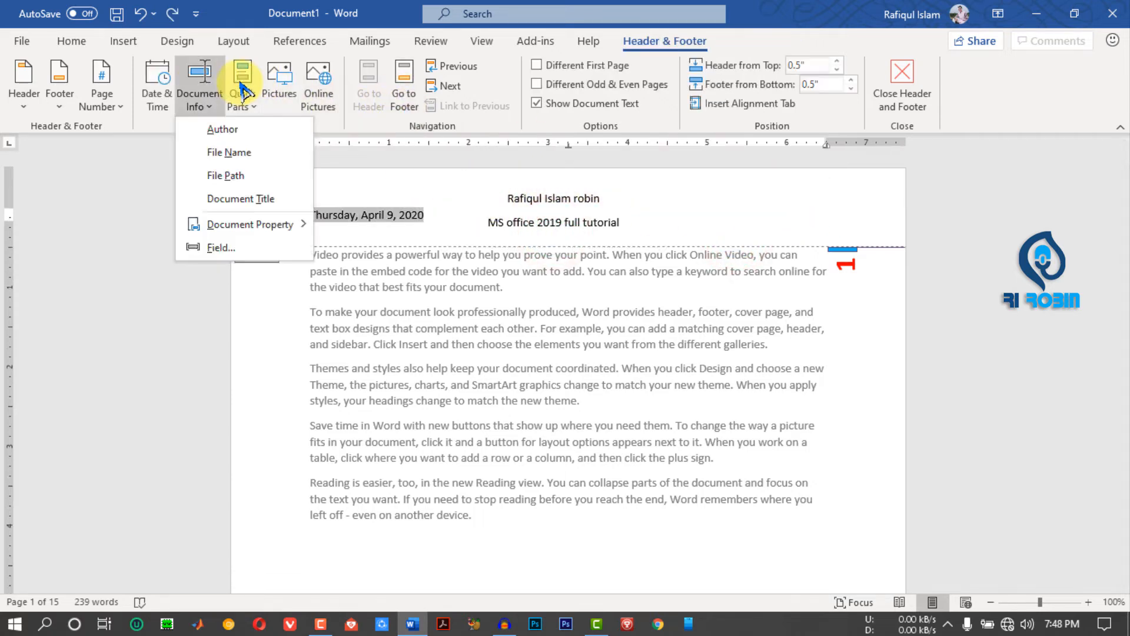
click(241, 88)
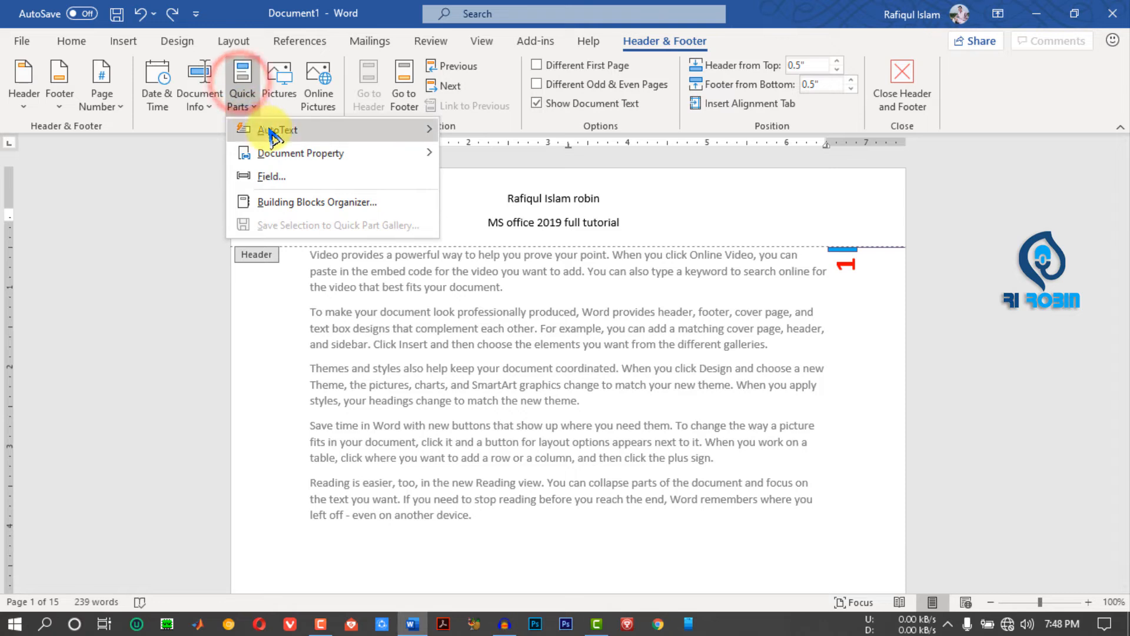
mouse_move(297, 139)
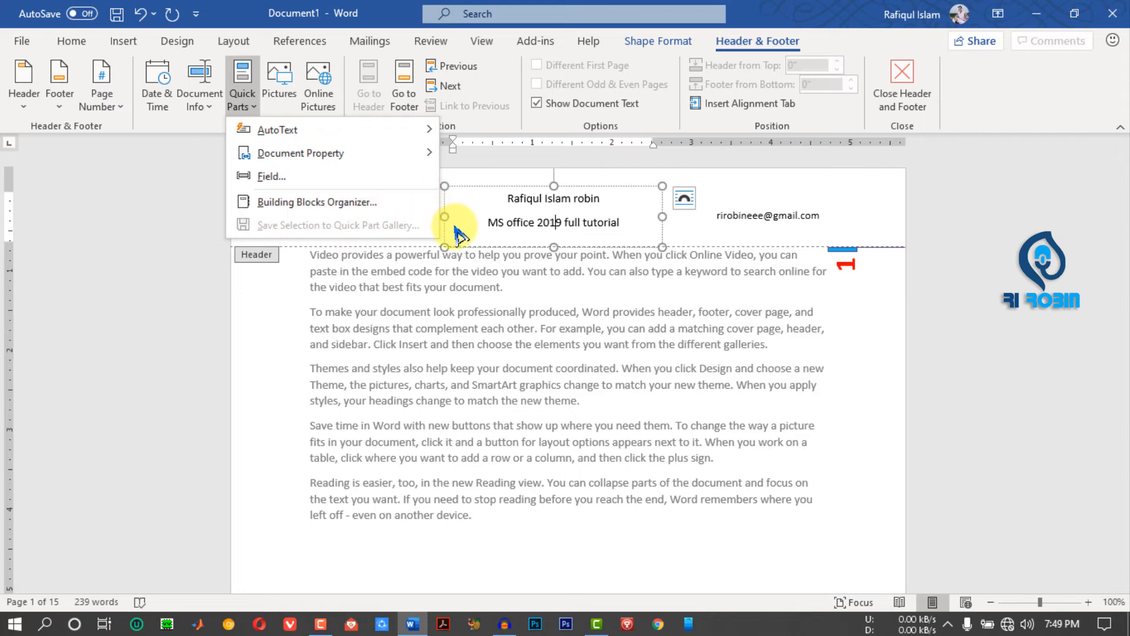
click(279, 82)
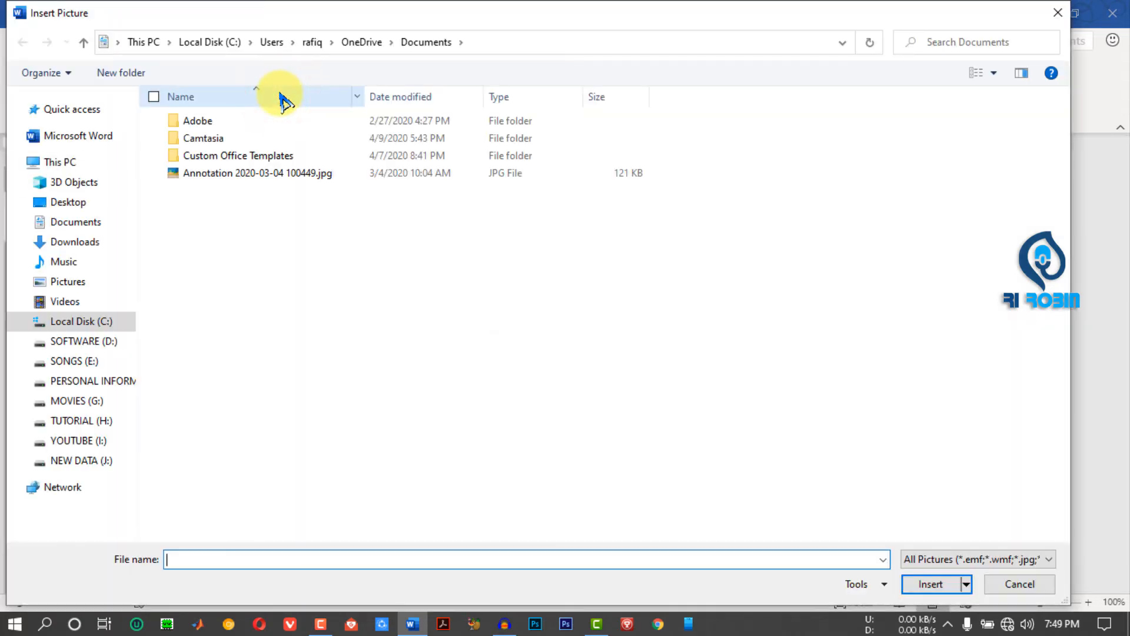
click(1019, 585)
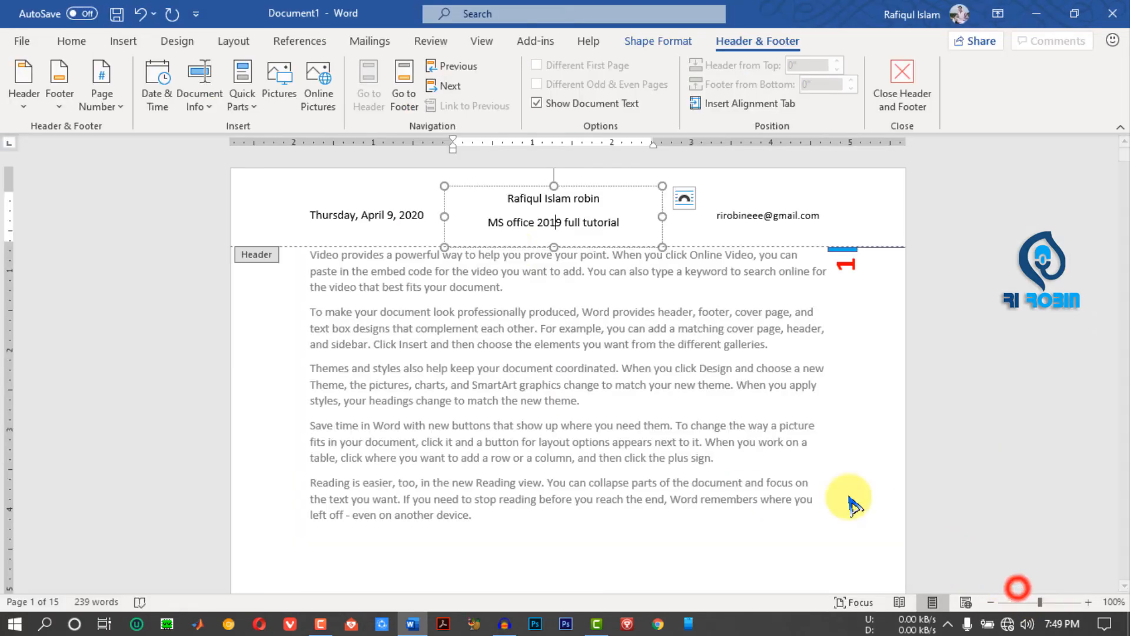
Insert the logo picture "png file.png" from YOUTUBE (I:) > Ri Robin > Picture into the header beside the text box.
click(676, 233)
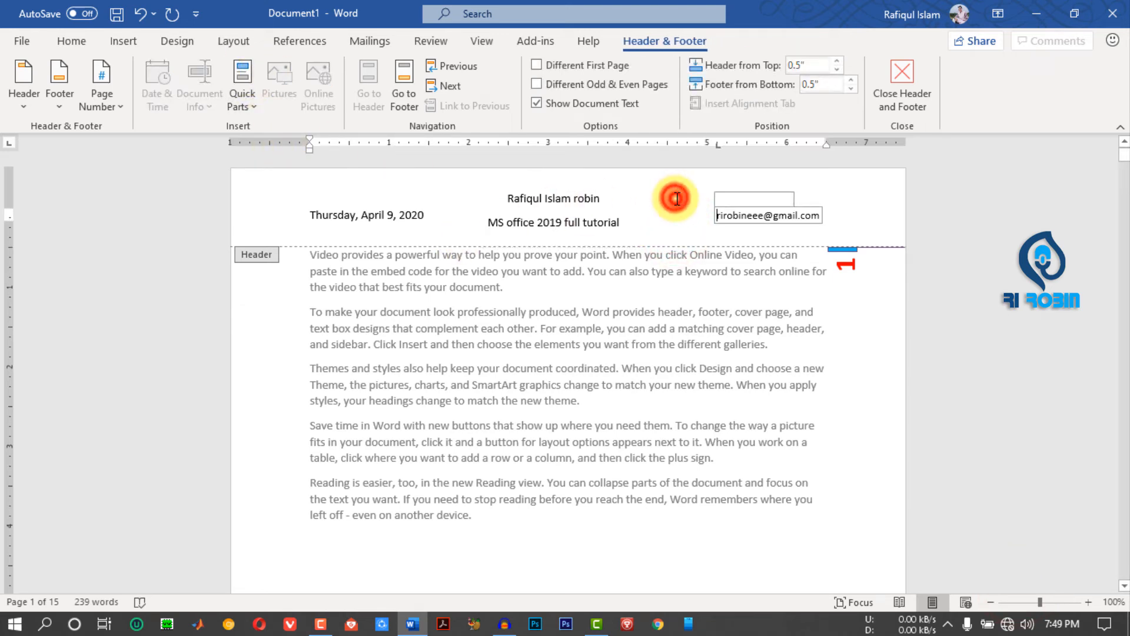
click(278, 77)
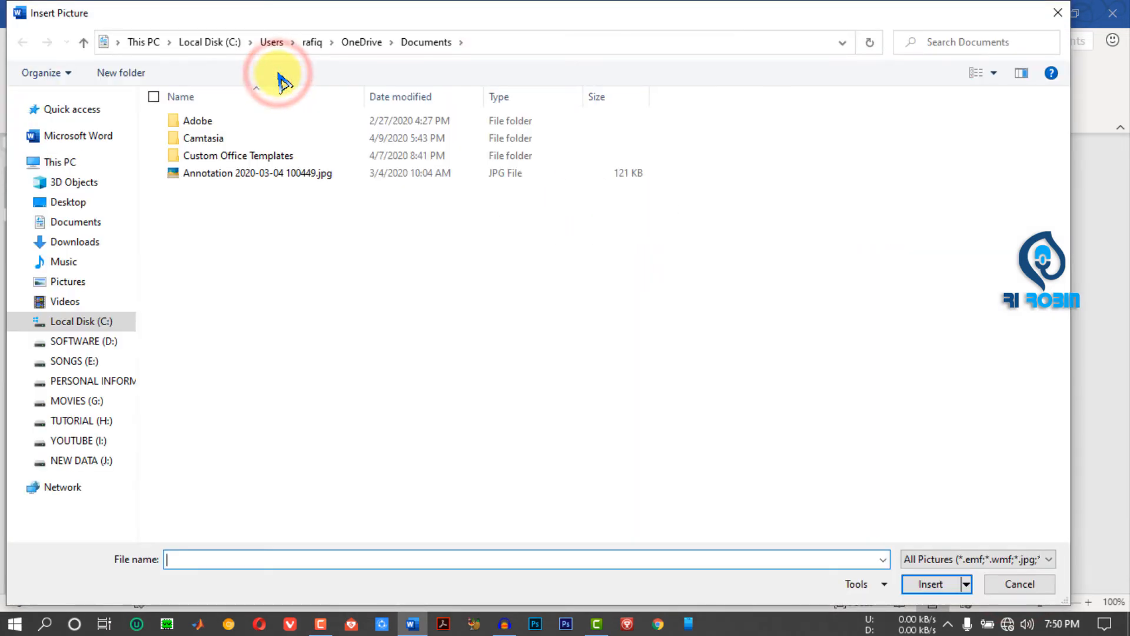
click(84, 451)
double_click(512, 254)
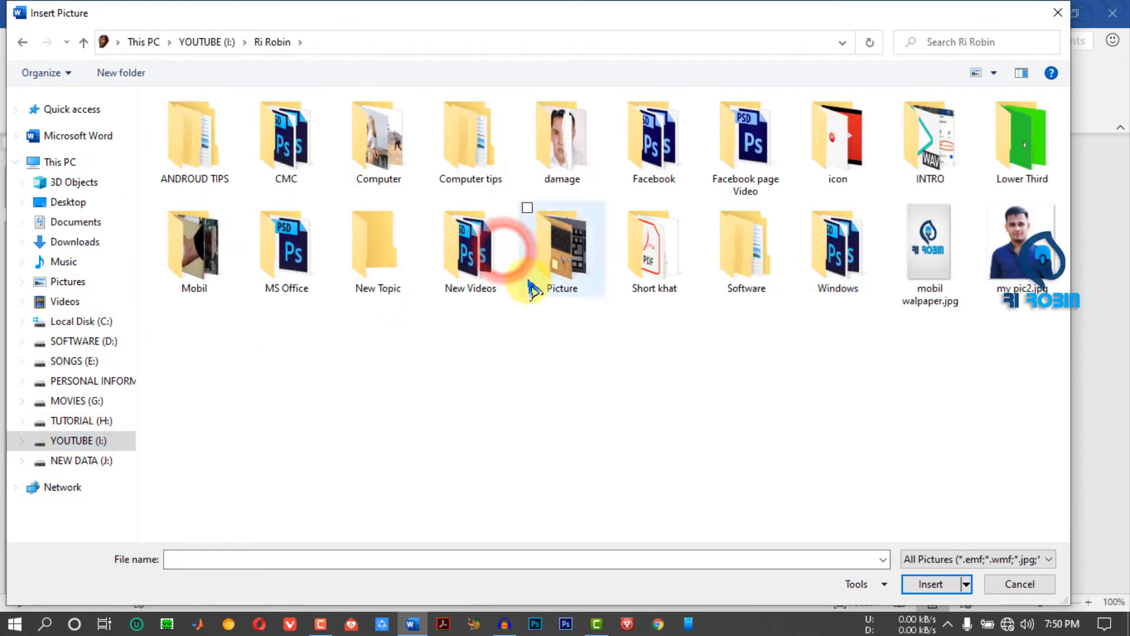
double_click(568, 266)
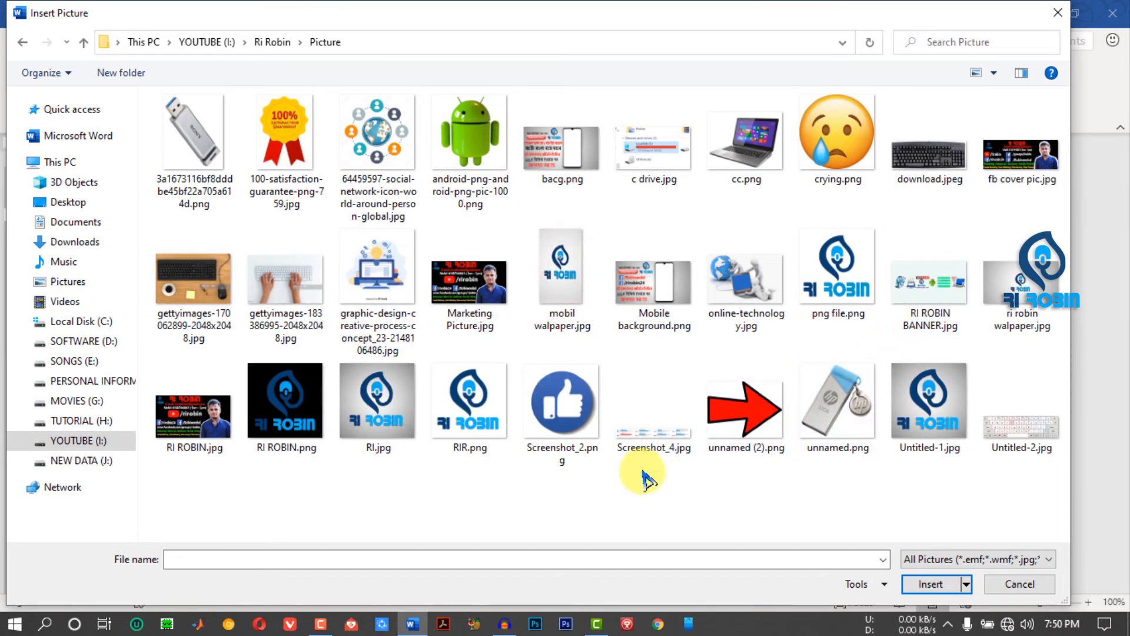
double_click(871, 315)
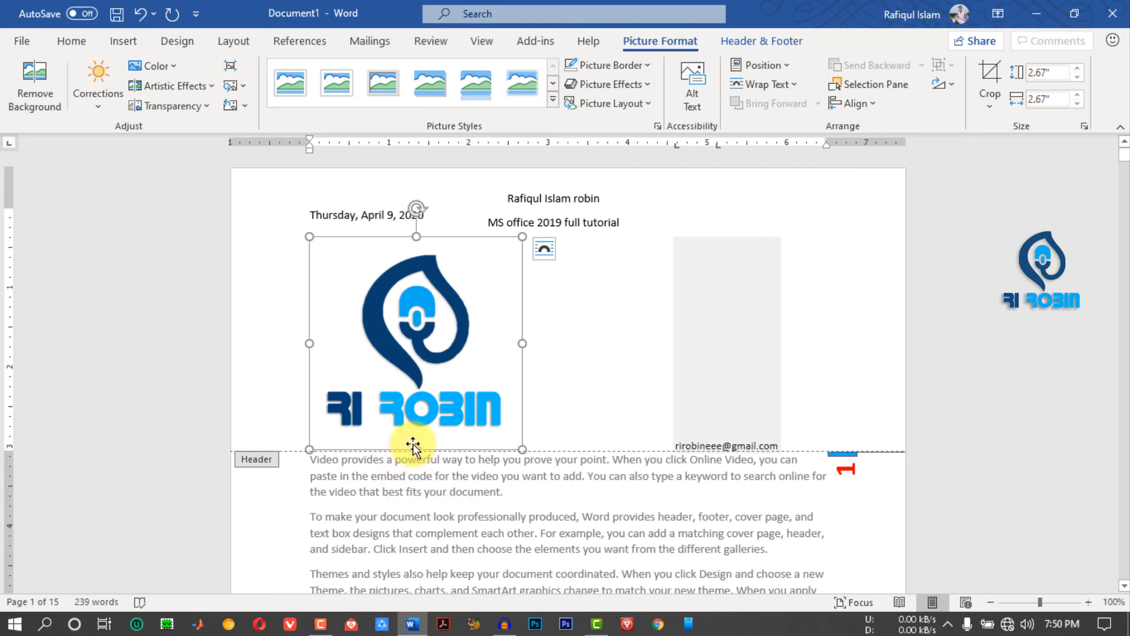
Flatten the logo to about 0.33" tall and move it with Through text wrapping to the header's upper-right corner.
drag(413, 447, 439, 232)
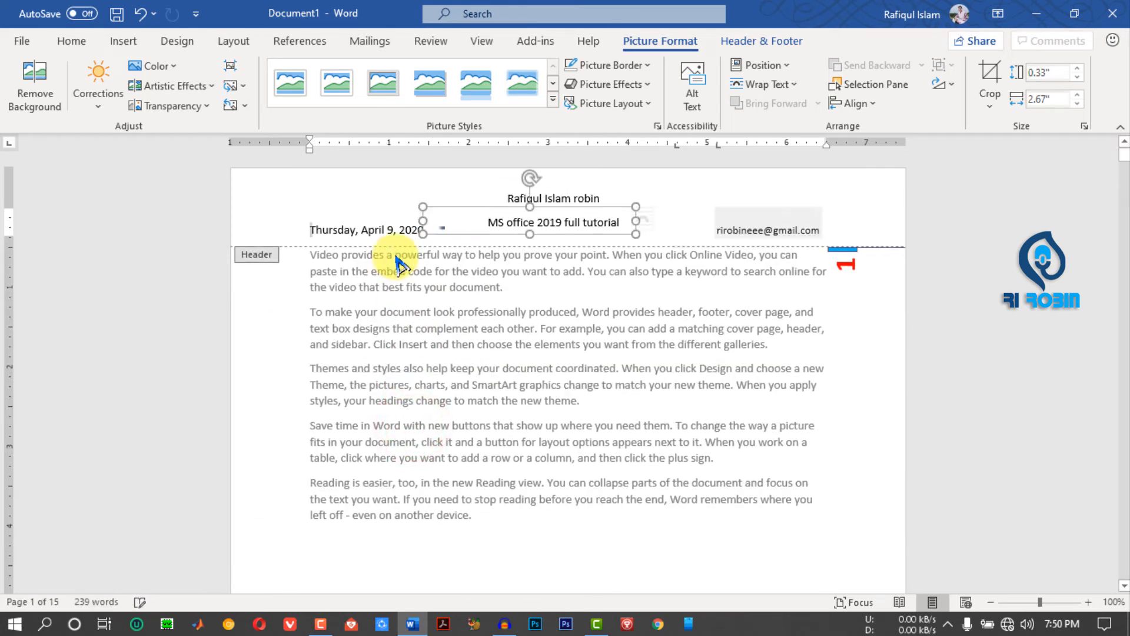
click(658, 217)
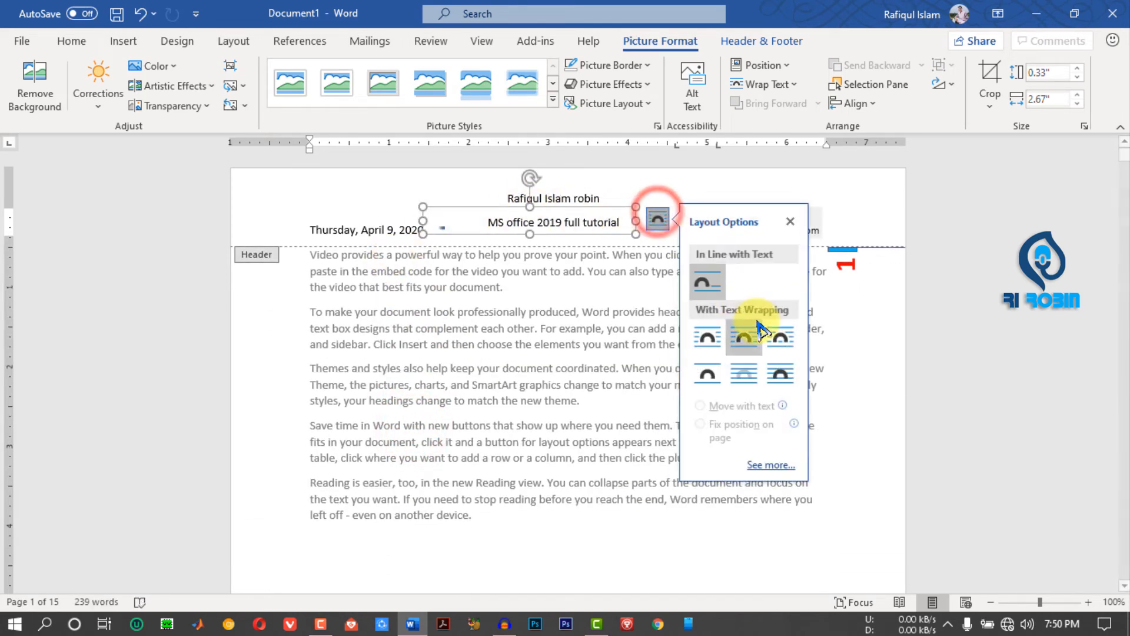
click(782, 343)
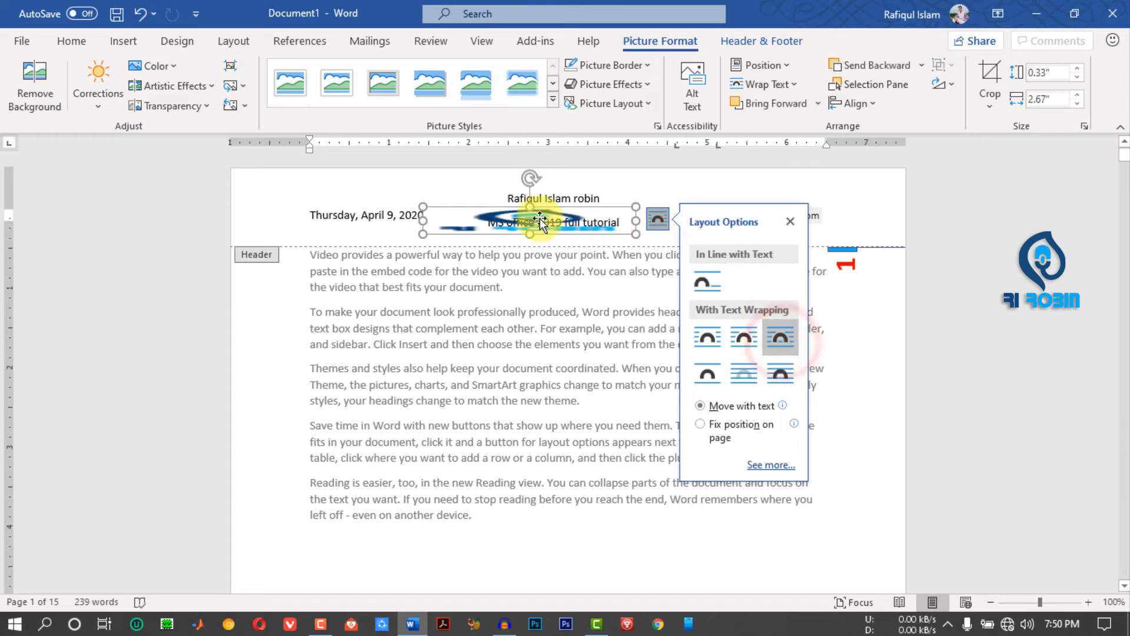
drag(541, 222, 796, 190)
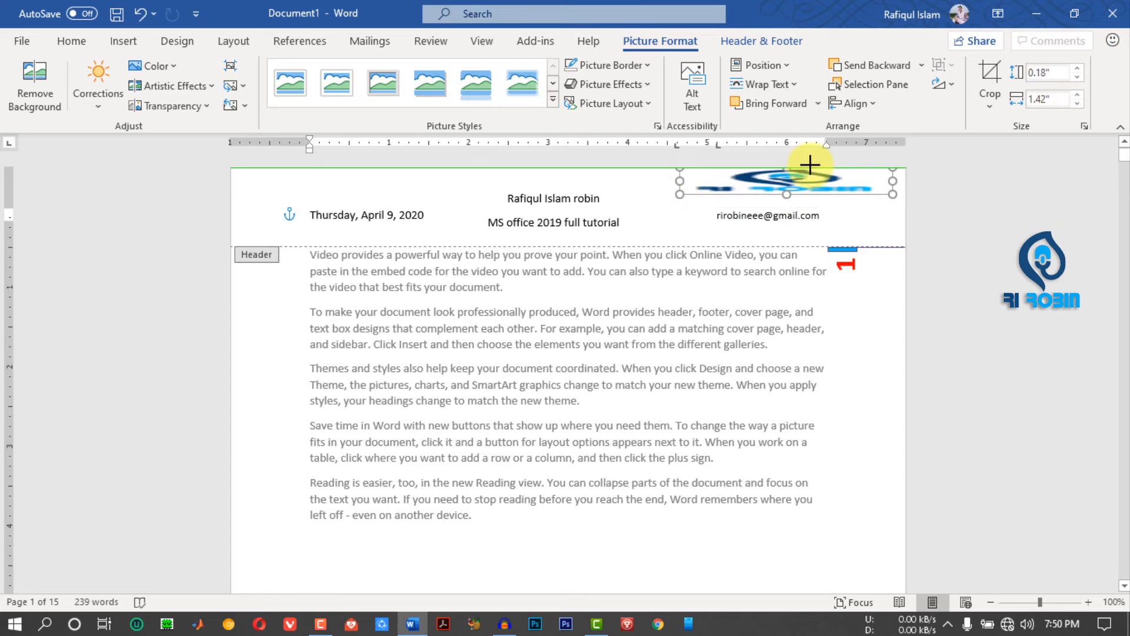
Undo the last logo change, then scale the logo to about 0.38" square beyond the e-mail address in the header.
key(ctrl+z)
drag(695, 181, 874, 206)
click(823, 215)
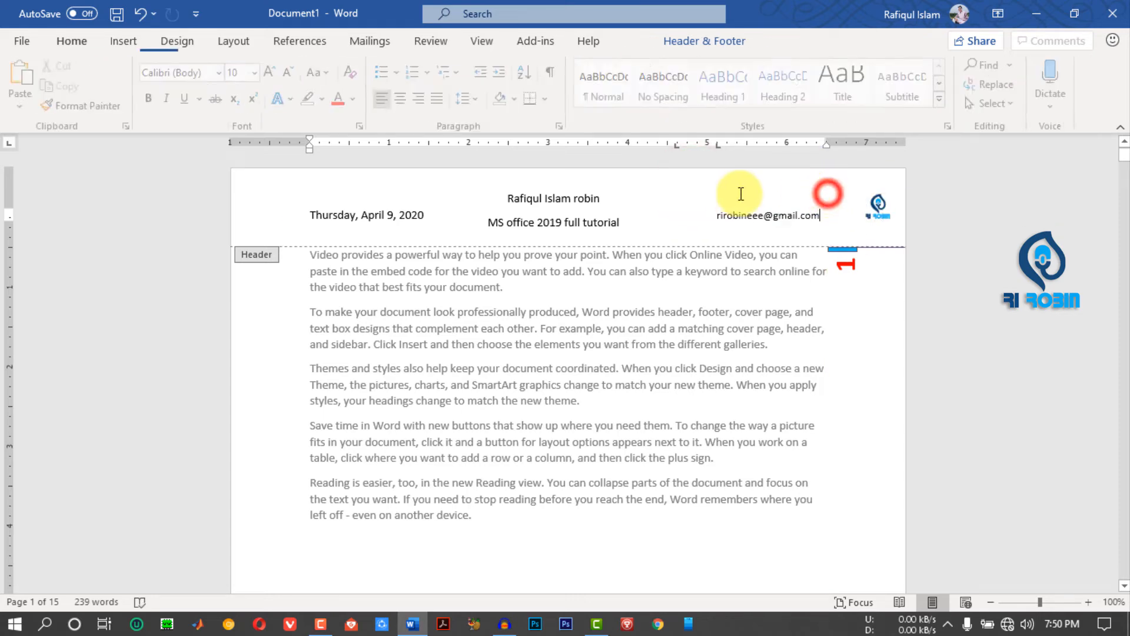
click(876, 217)
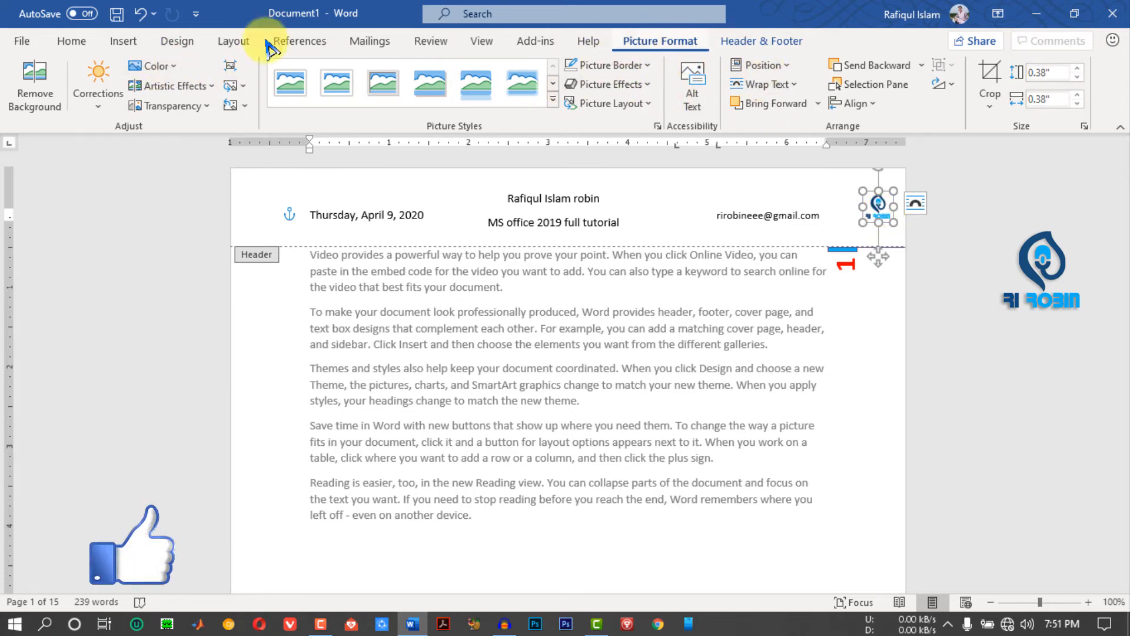
click(121, 41)
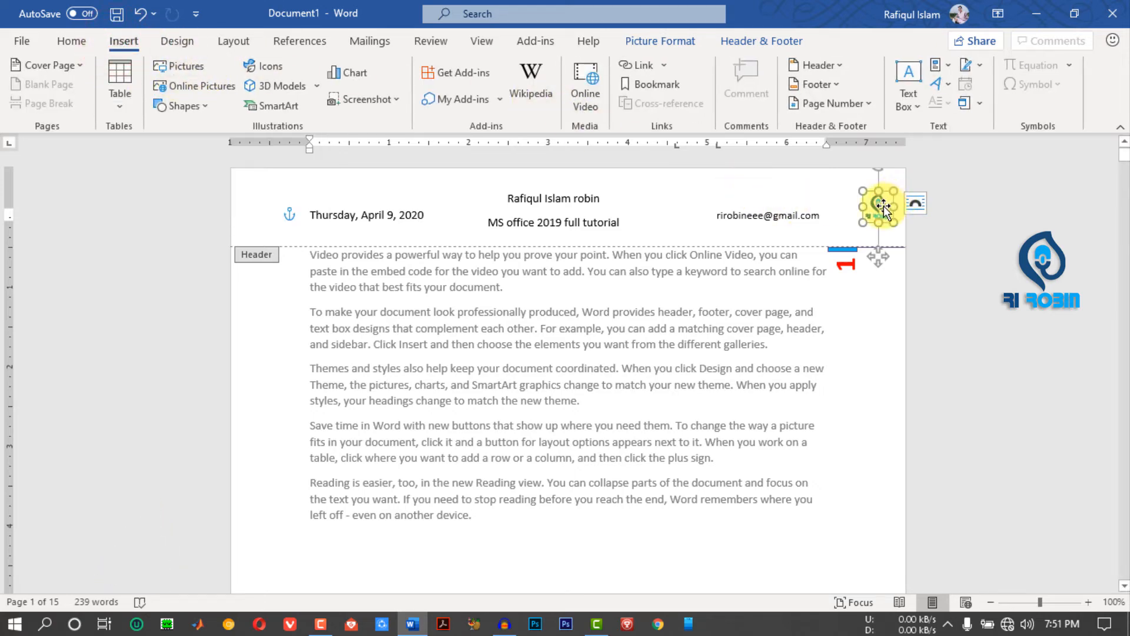
click(761, 40)
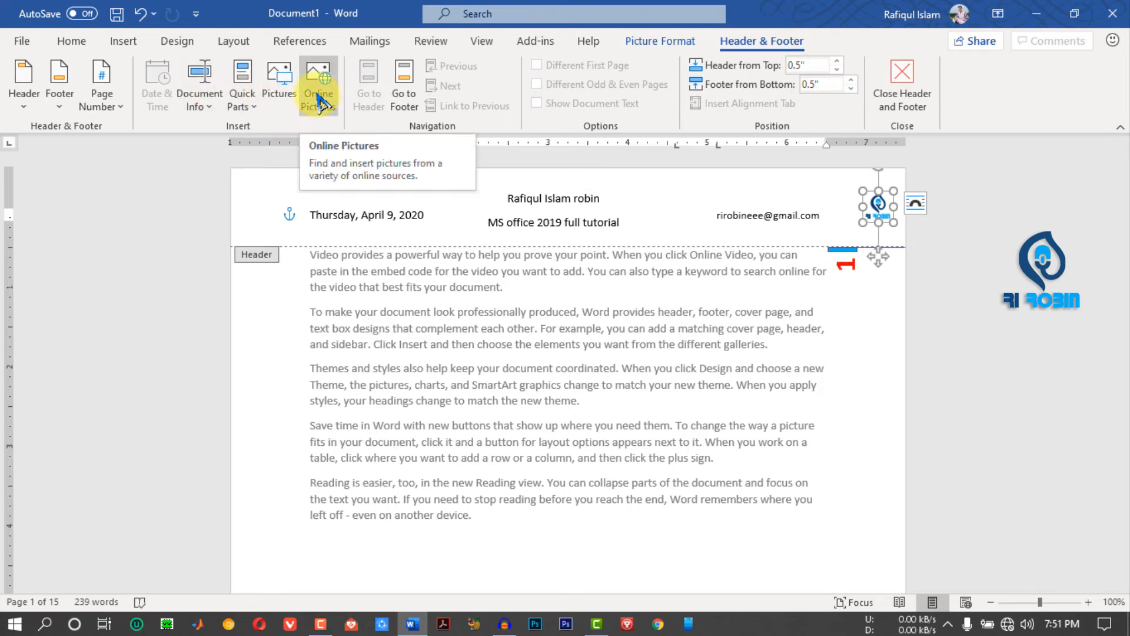
click(644, 204)
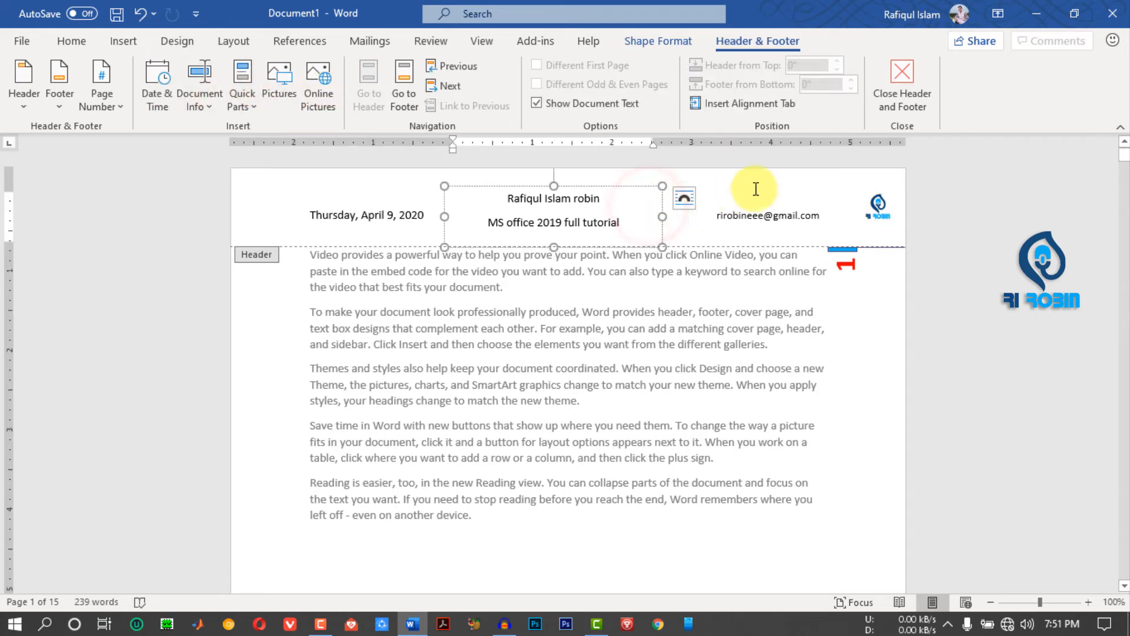
click(756, 188)
click(662, 180)
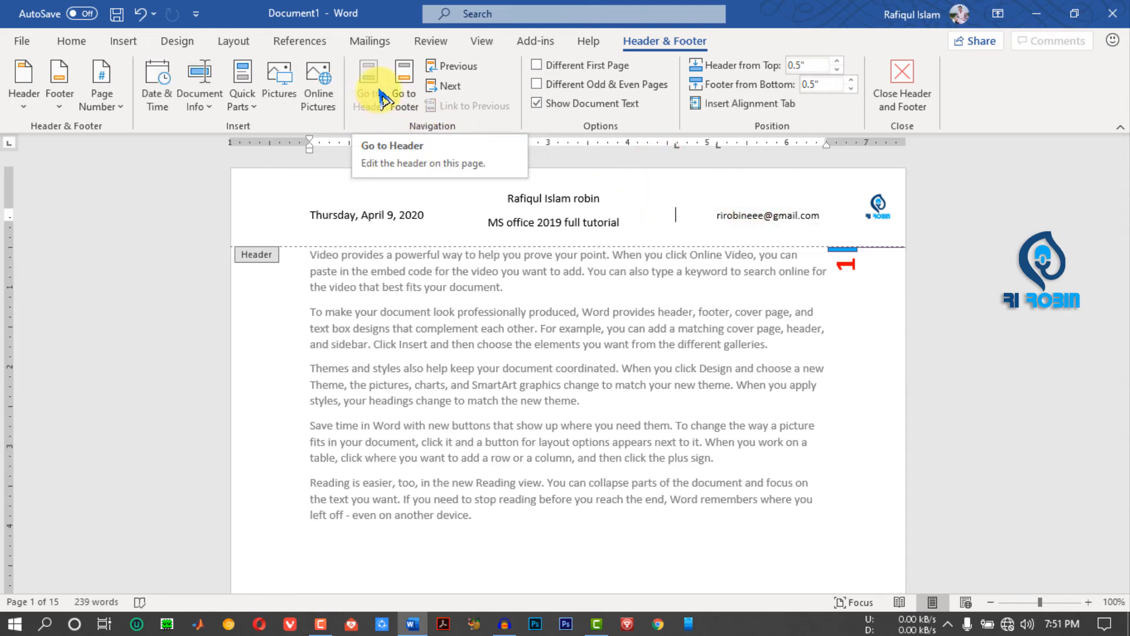
Switch back and forth between the first page's footer and header, and try to jump to the previous header.
click(405, 91)
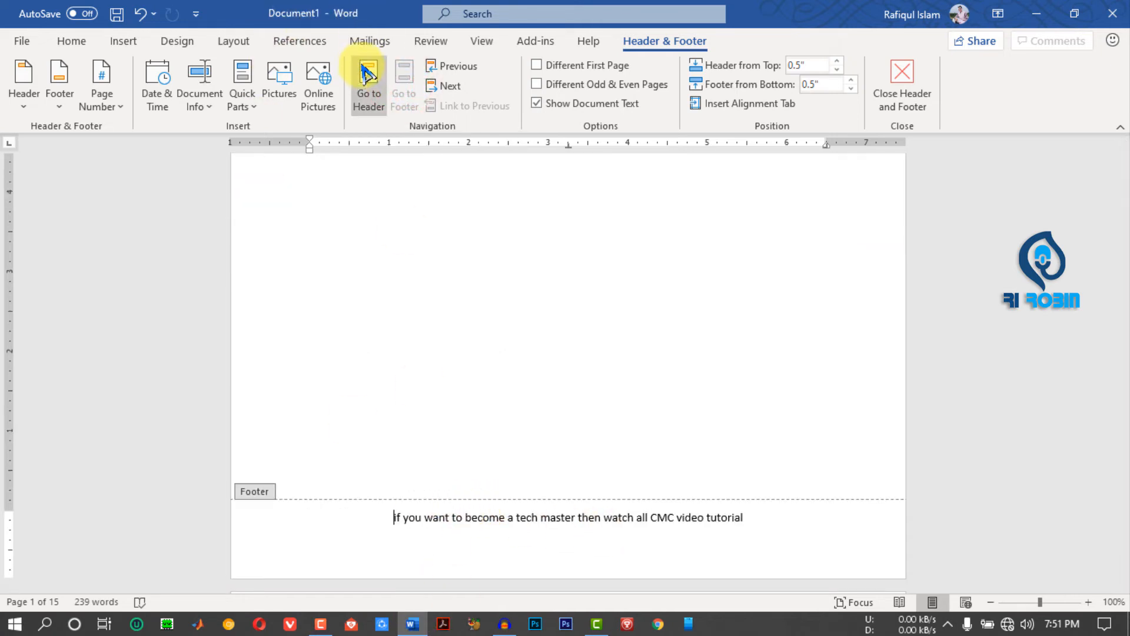
click(372, 85)
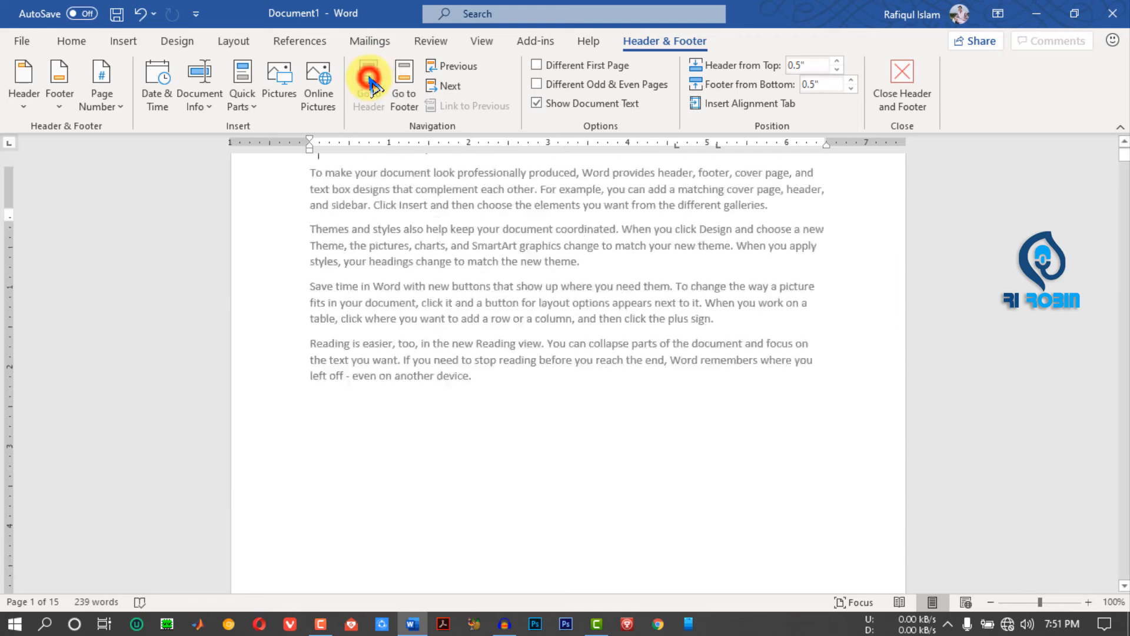
click(405, 87)
click(368, 84)
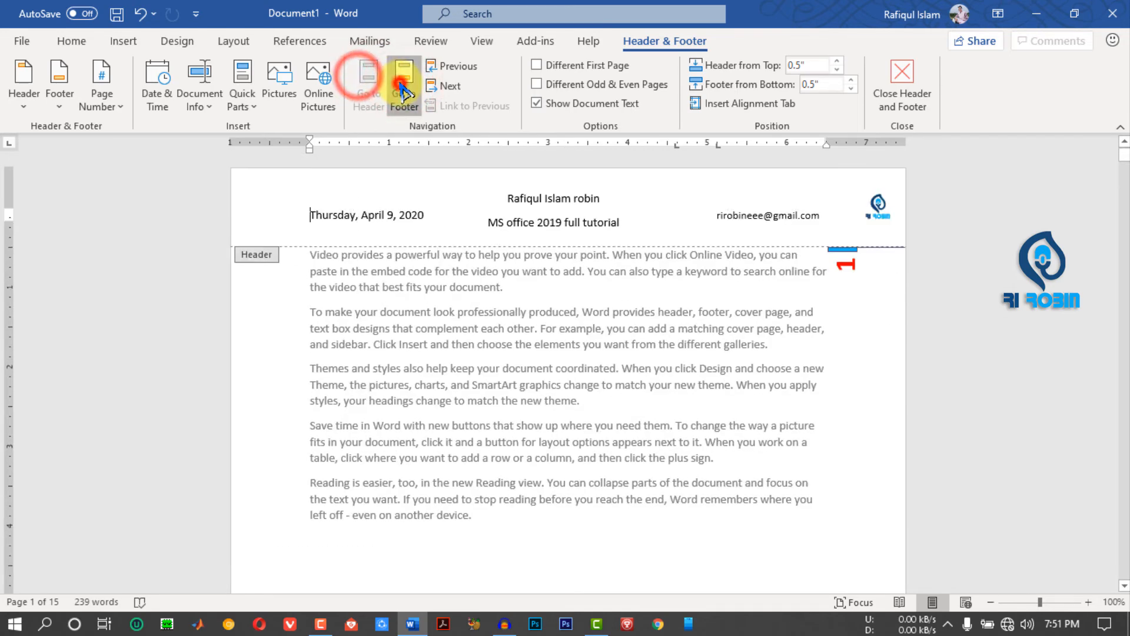
click(404, 88)
click(369, 88)
click(403, 89)
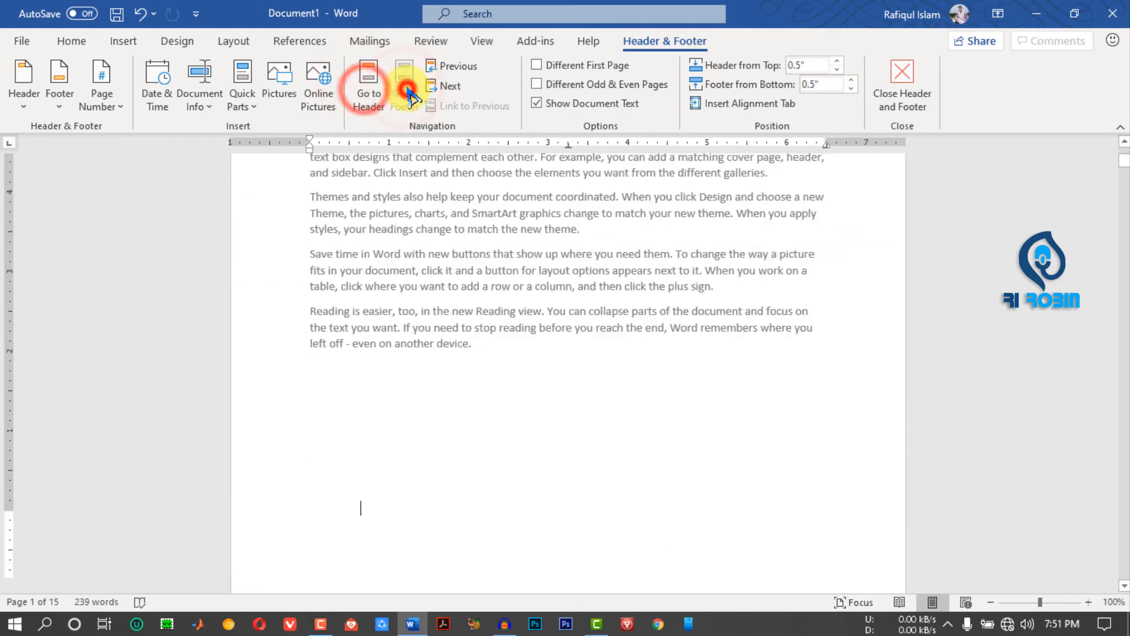
click(372, 81)
click(410, 91)
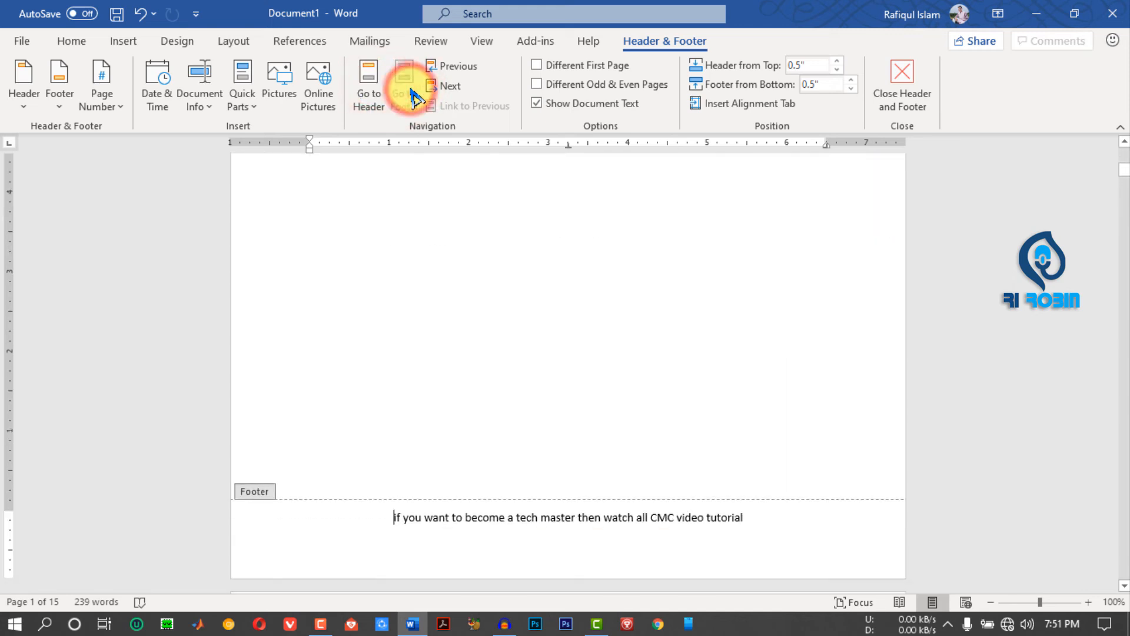
click(368, 87)
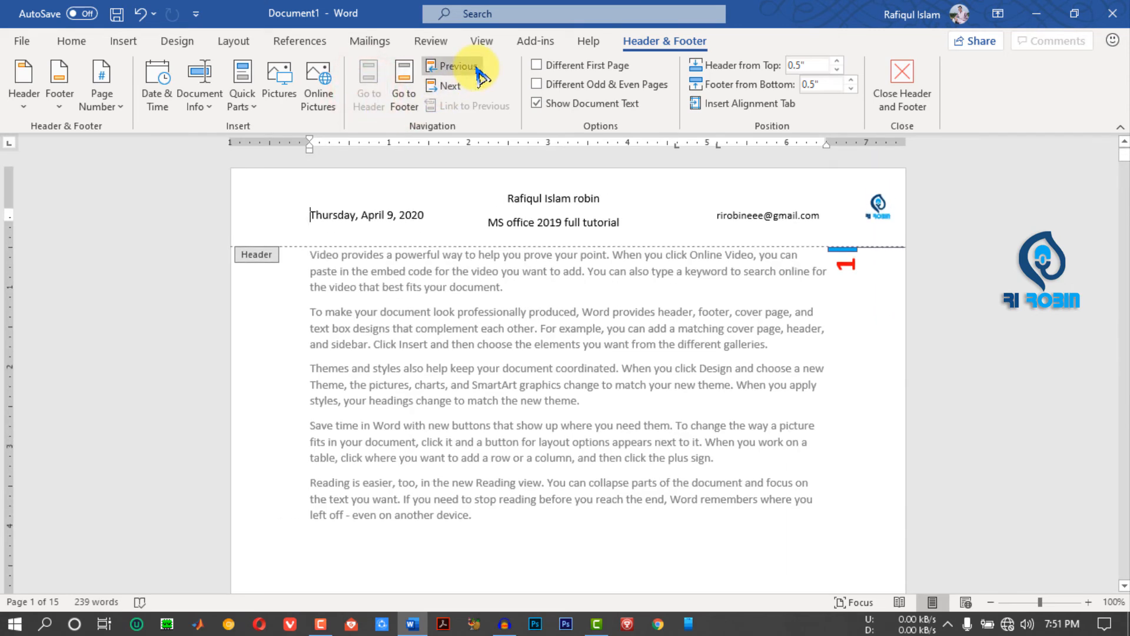
click(448, 65)
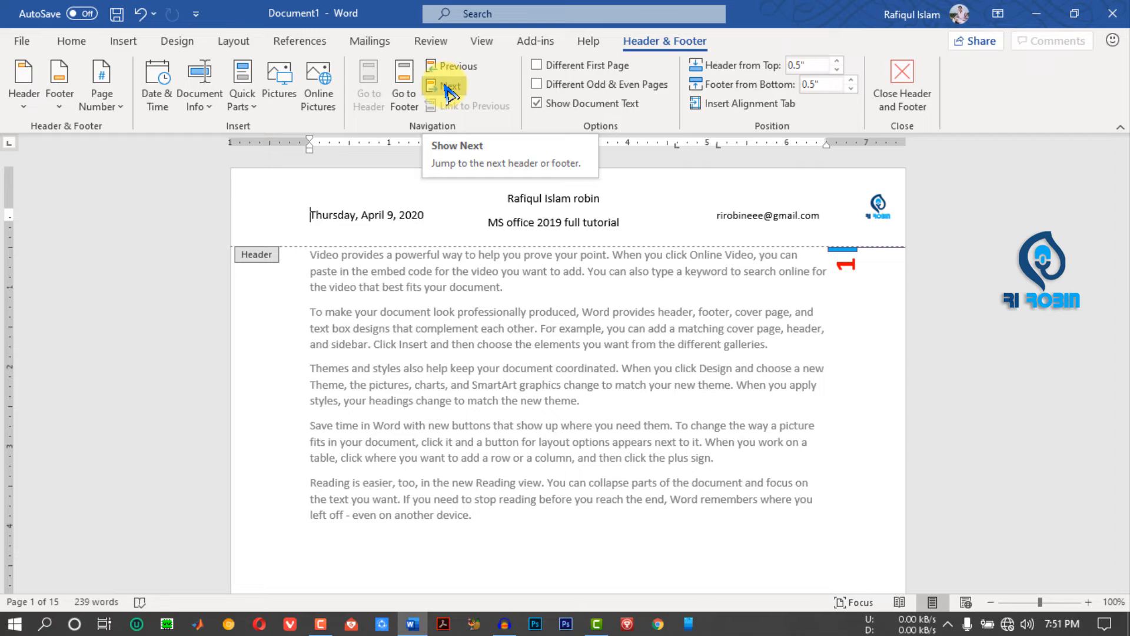
Leave header editing, reopen the first page's header, and try to link it to the previous section.
double_click(622, 358)
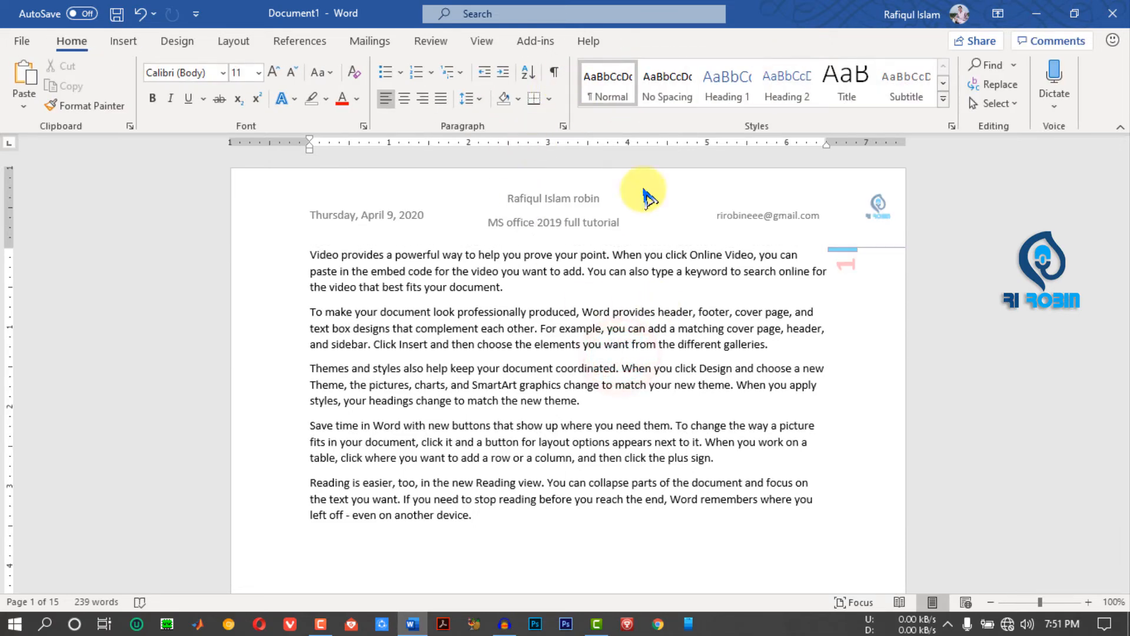
double_click(743, 217)
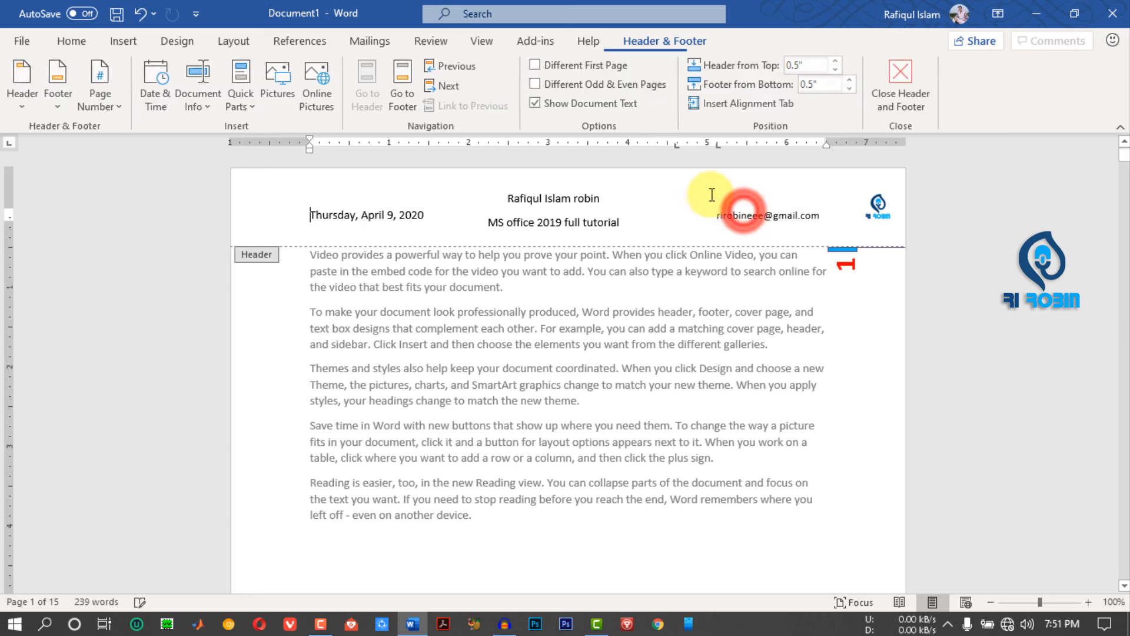
click(478, 106)
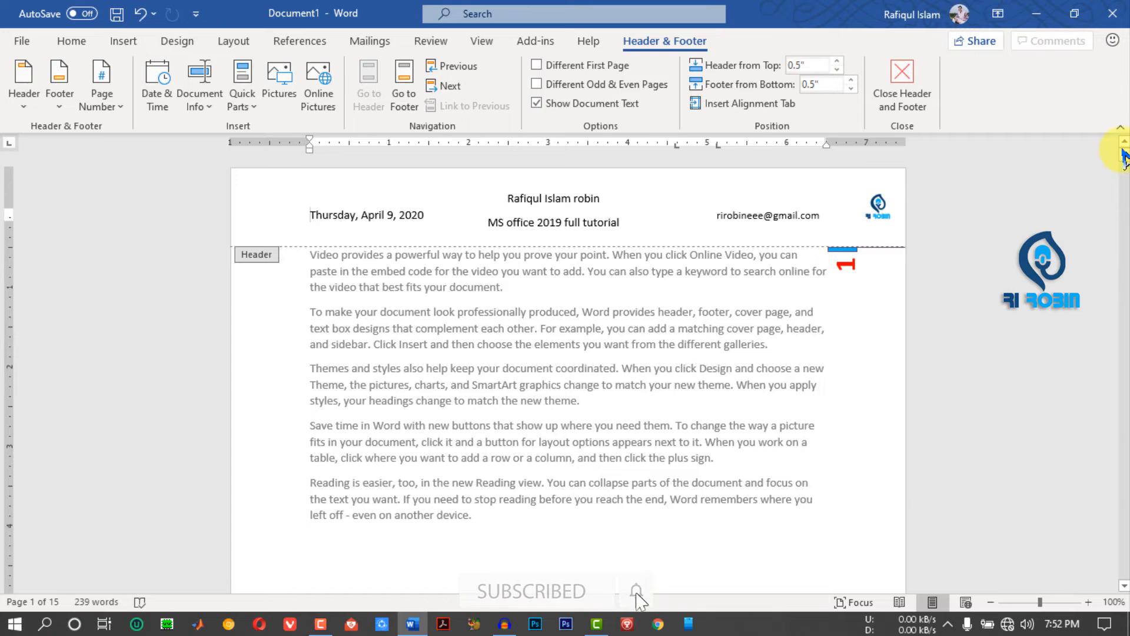
drag(1126, 160, 1124, 117)
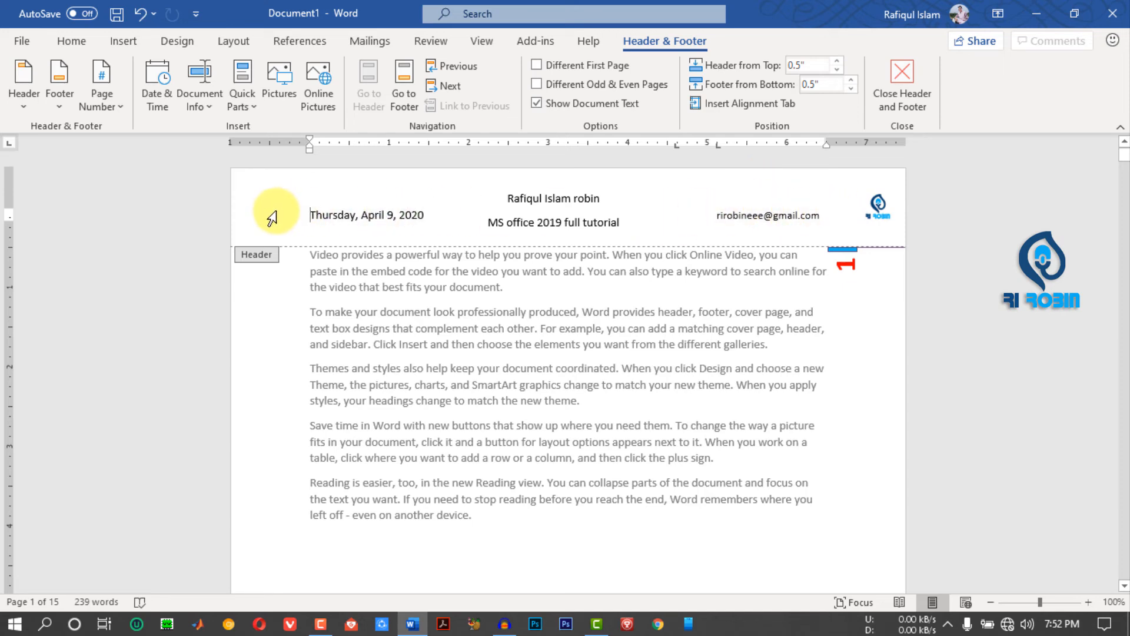
Turn on the separate first-page header option to check its effect on page 1, and turn it back off.
click(537, 65)
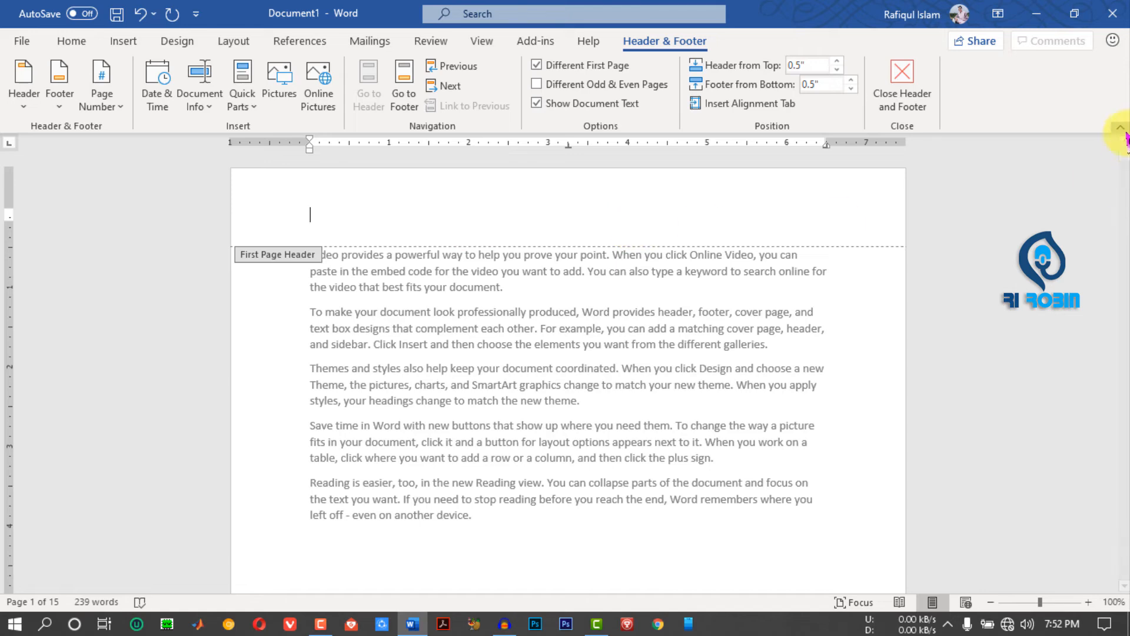
mouse_move(1126, 137)
mouse_down()
mouse_move(1126, 180)
mouse_move(1123, 124)
mouse_up()
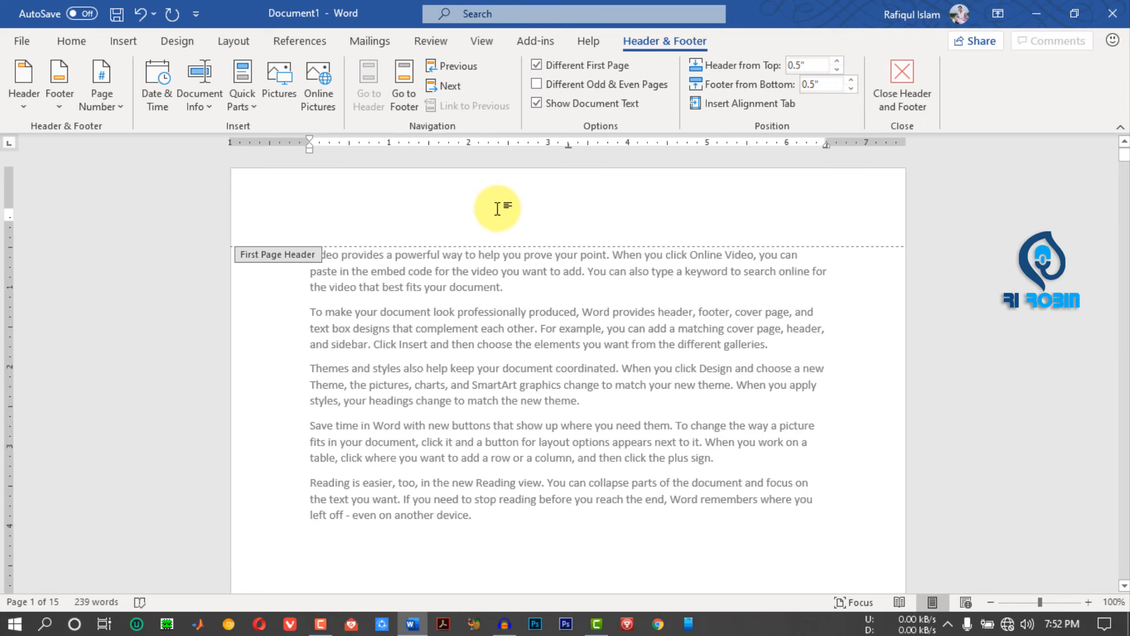
click(537, 65)
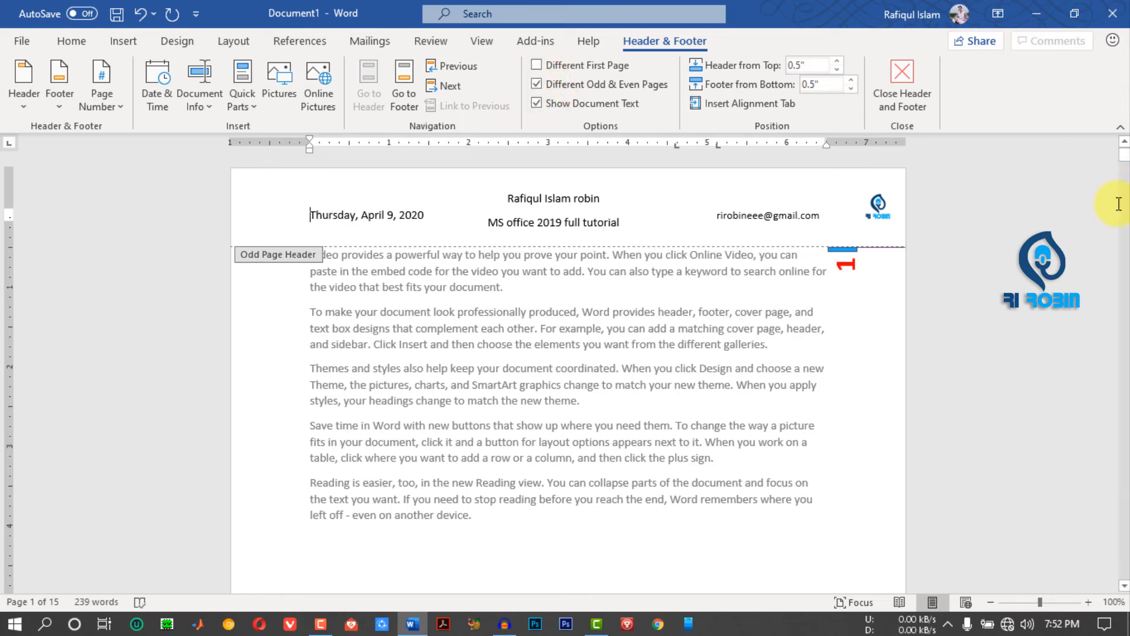
Enable different odd and even pages, enter "Jklasdjfalsdjf;lasd" in page 2's even header, and disable the option again.
drag(1126, 155, 1126, 112)
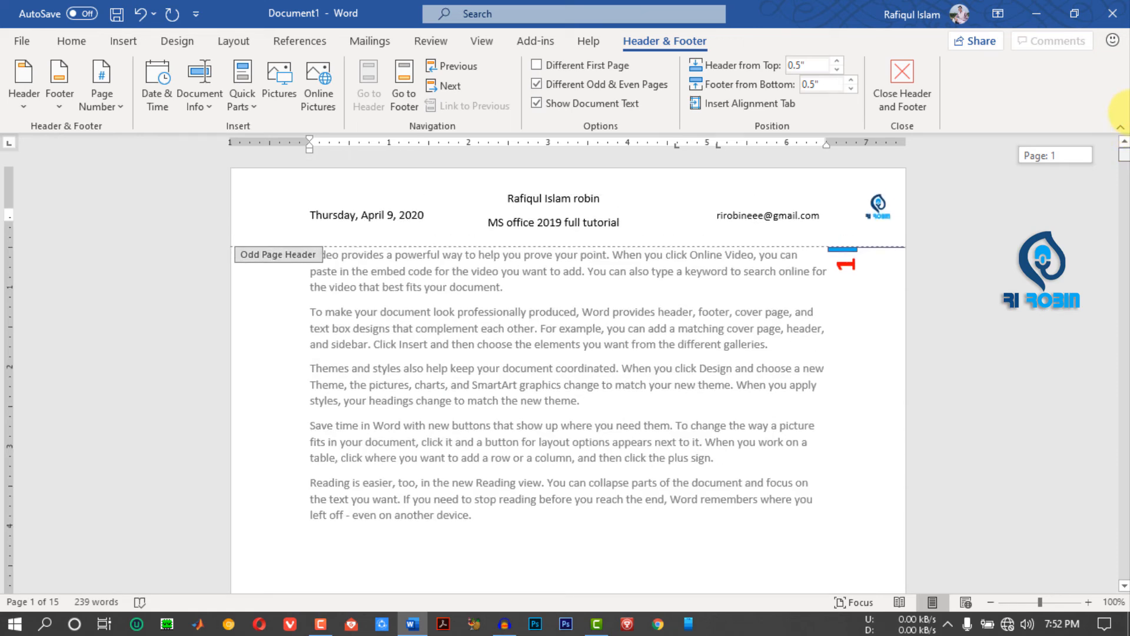
mouse_move(1124, 152)
mouse_down()
mouse_move(1125, 266)
mouse_move(1124, 154)
mouse_up()
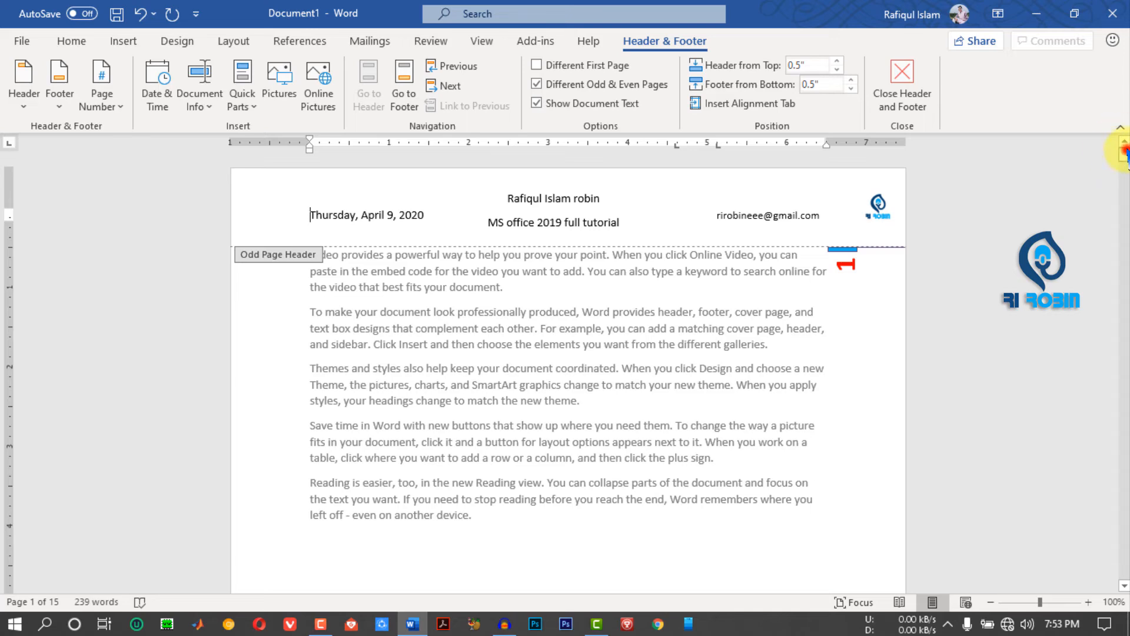
drag(1124, 152, 1124, 182)
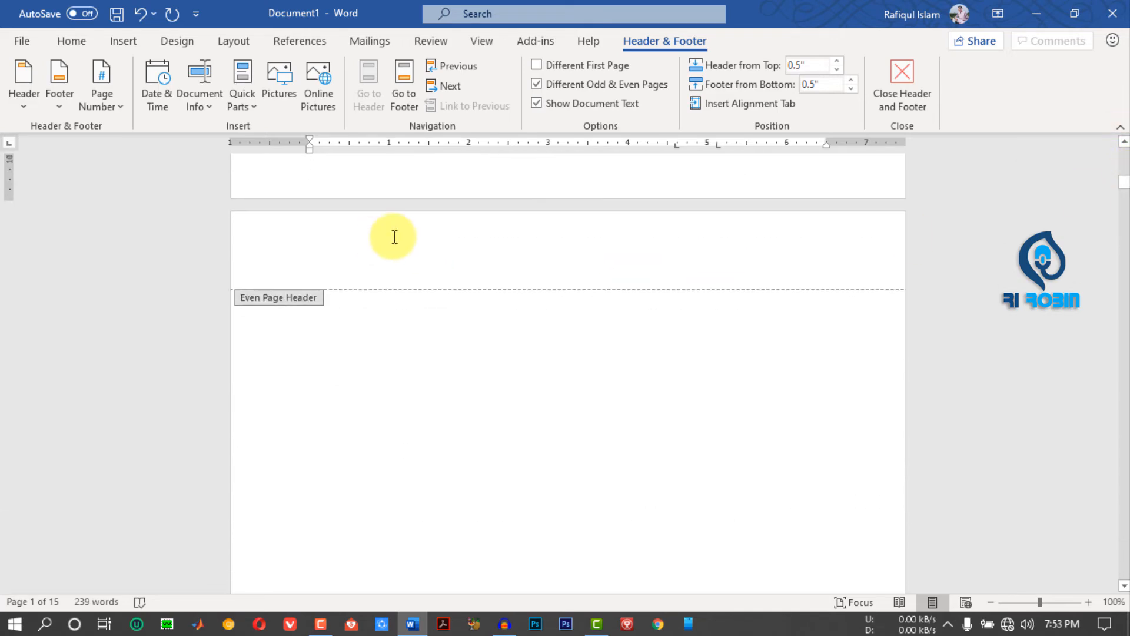
click(512, 238)
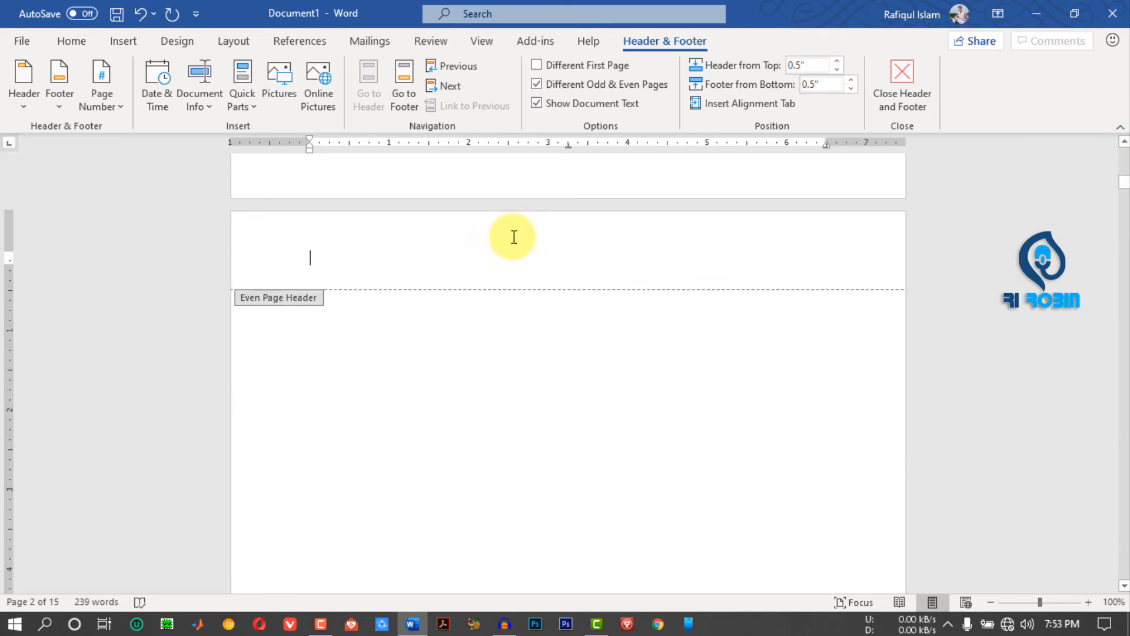
text(jklasdjfalsd)
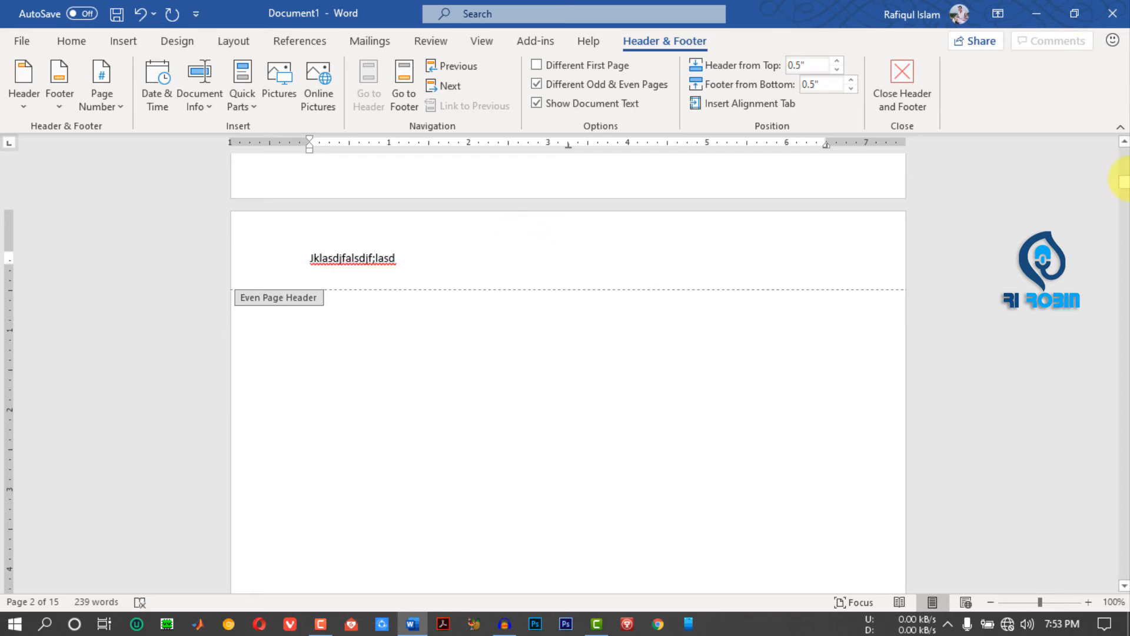
drag(1124, 188, 1123, 146)
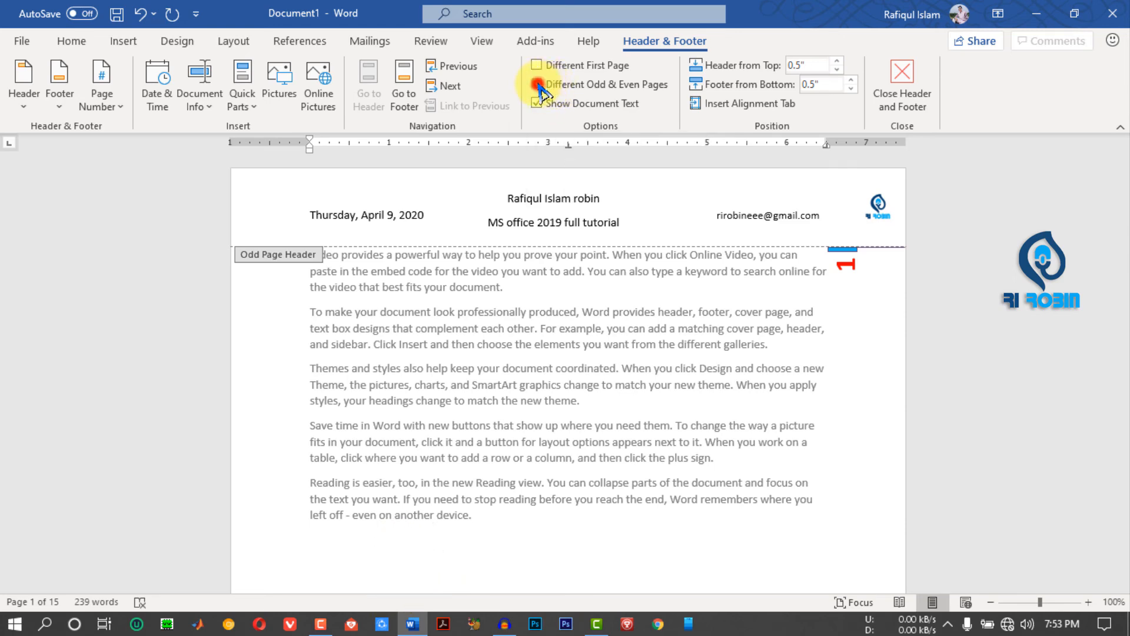
click(539, 84)
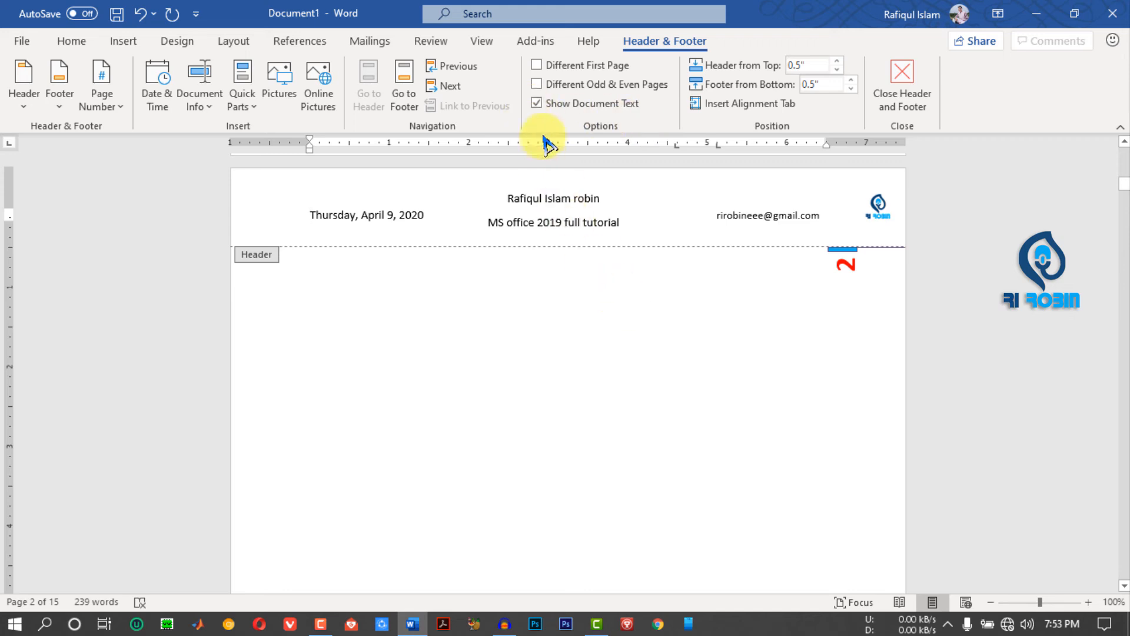
Try to hide the document text while editing the header on page 2.
click(536, 104)
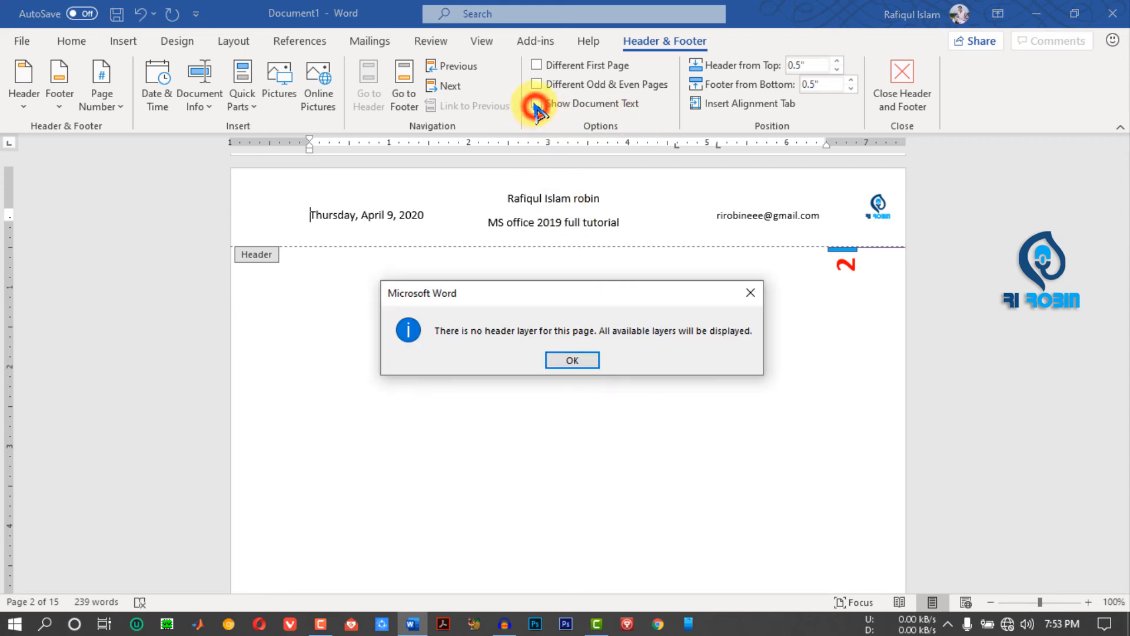
click(570, 359)
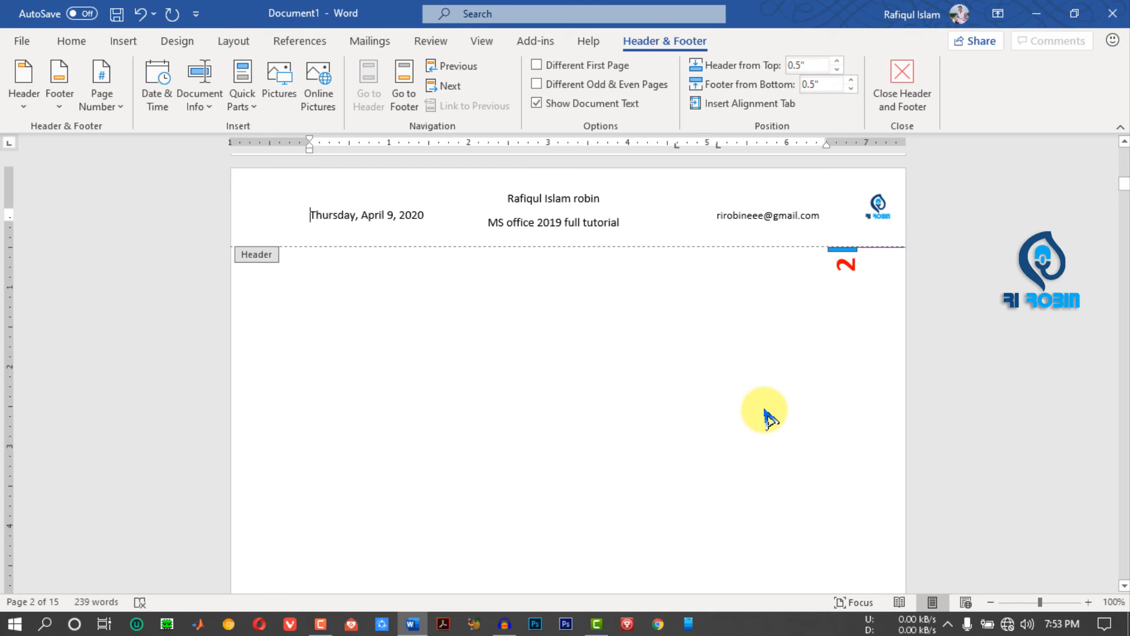
drag(1124, 189, 1116, 147)
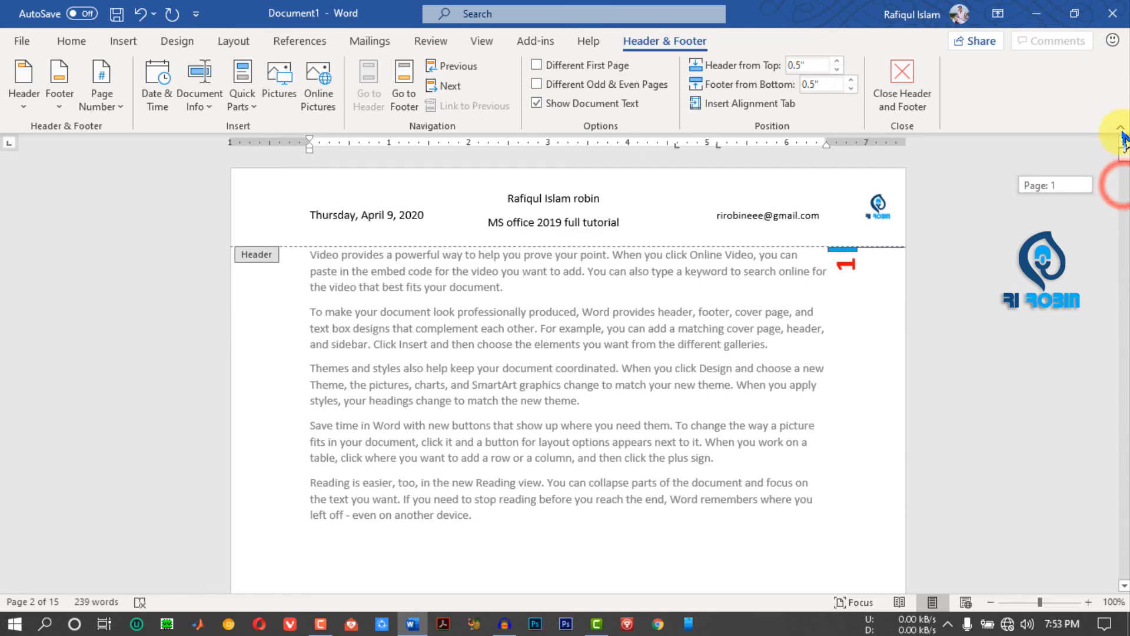
Leave and reopen the first page's header, and set its distance from the top edge to 1.8".
double_click(824, 393)
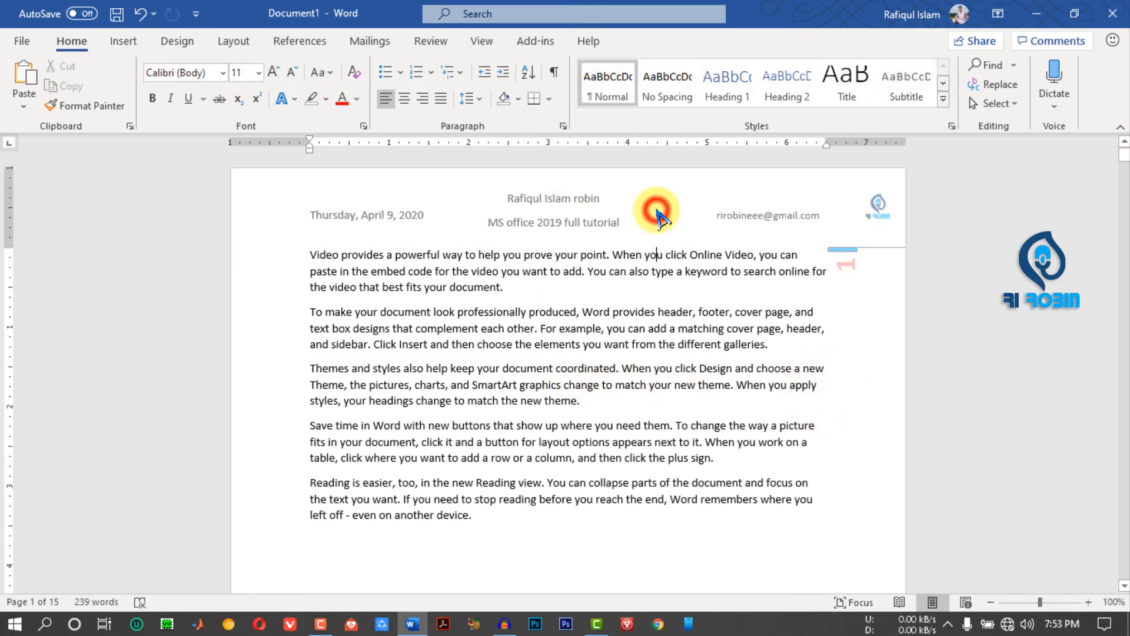
double_click(658, 218)
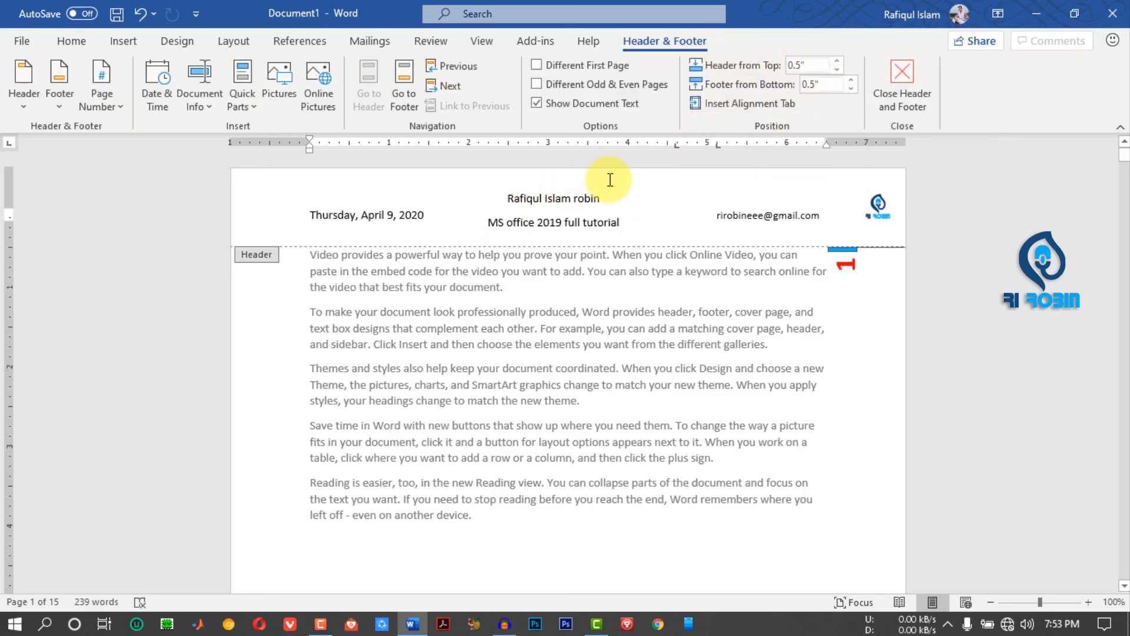
click(841, 61)
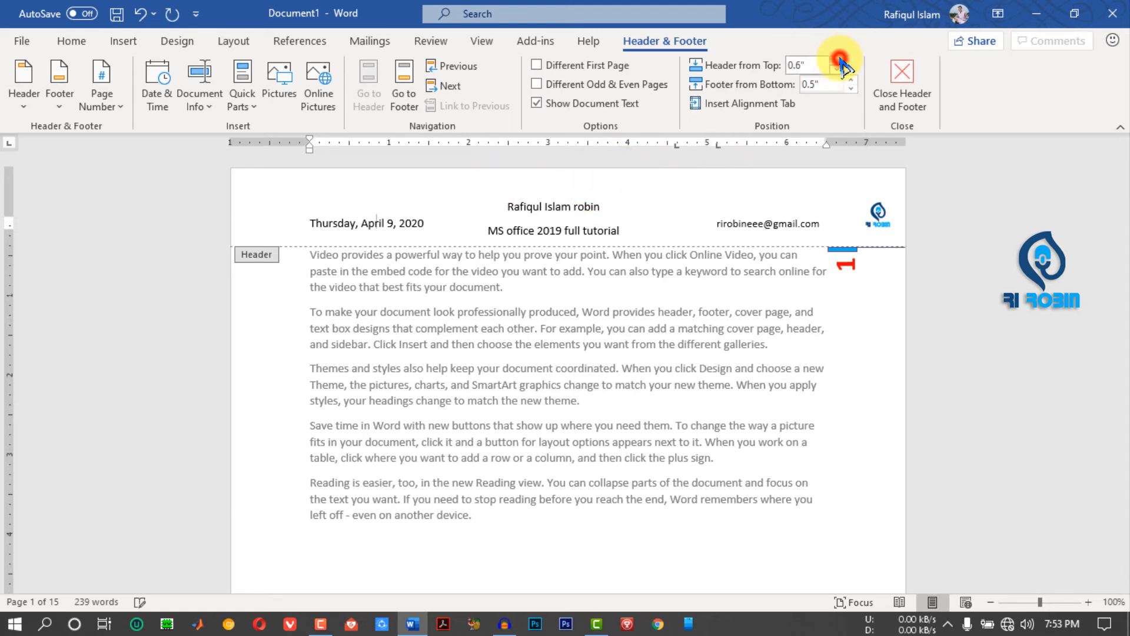
click(840, 61)
click(840, 61)
click(841, 61)
click(840, 61)
click(840, 61)
click(841, 62)
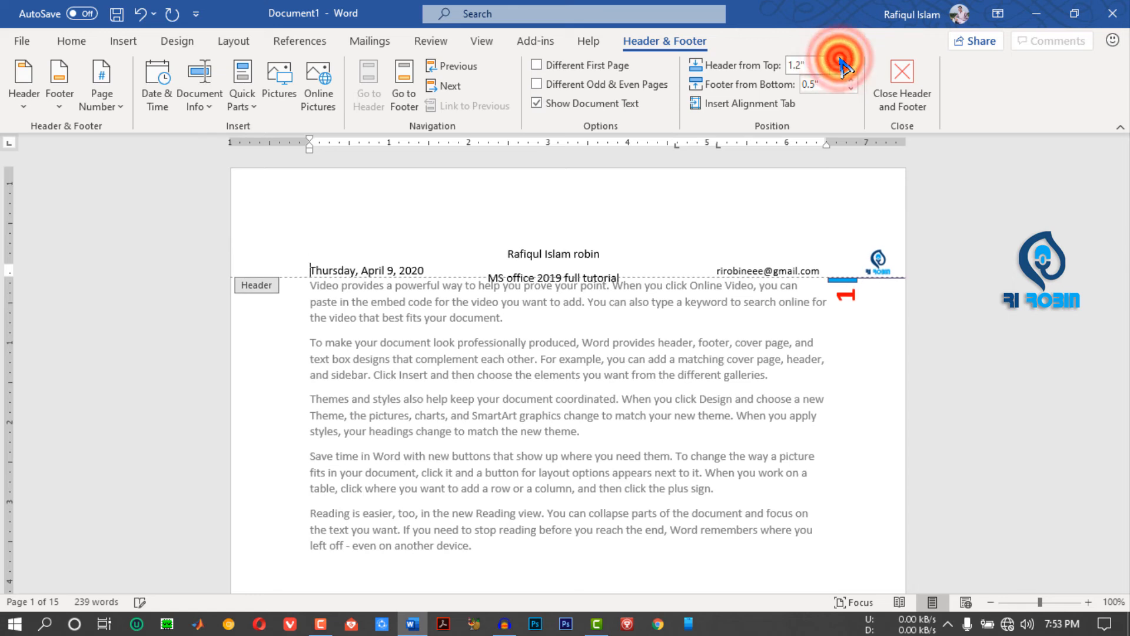
click(841, 61)
click(841, 61)
click(840, 61)
click(841, 61)
click(840, 61)
click(840, 61)
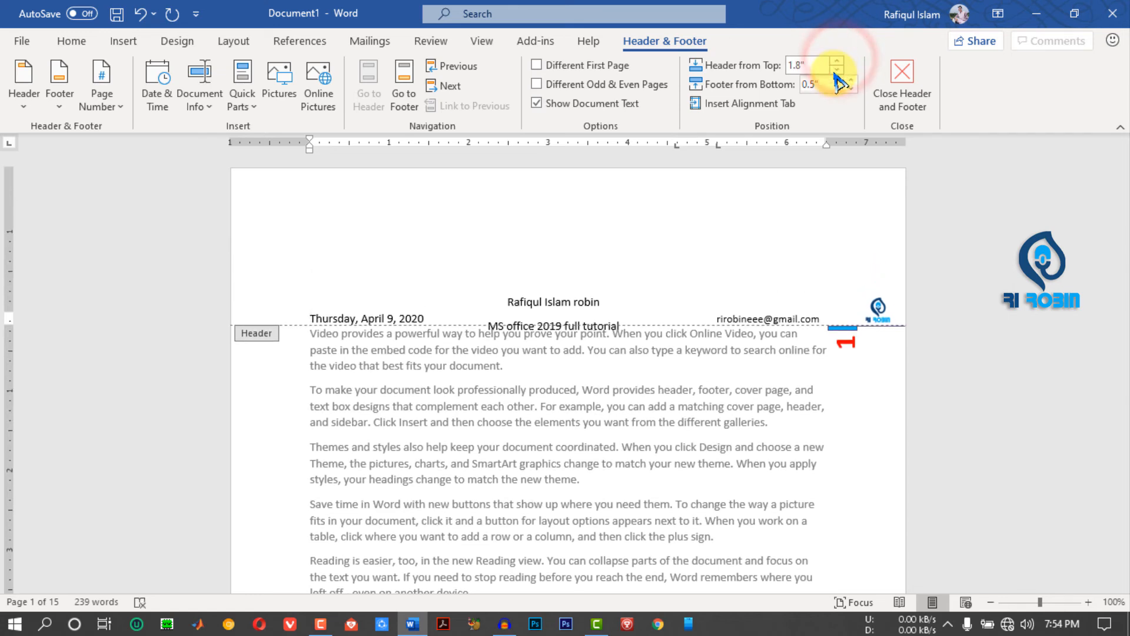
Set the header's distance from the top edge to 0".
click(837, 68)
click(837, 68)
click(837, 69)
click(836, 69)
click(837, 69)
click(837, 68)
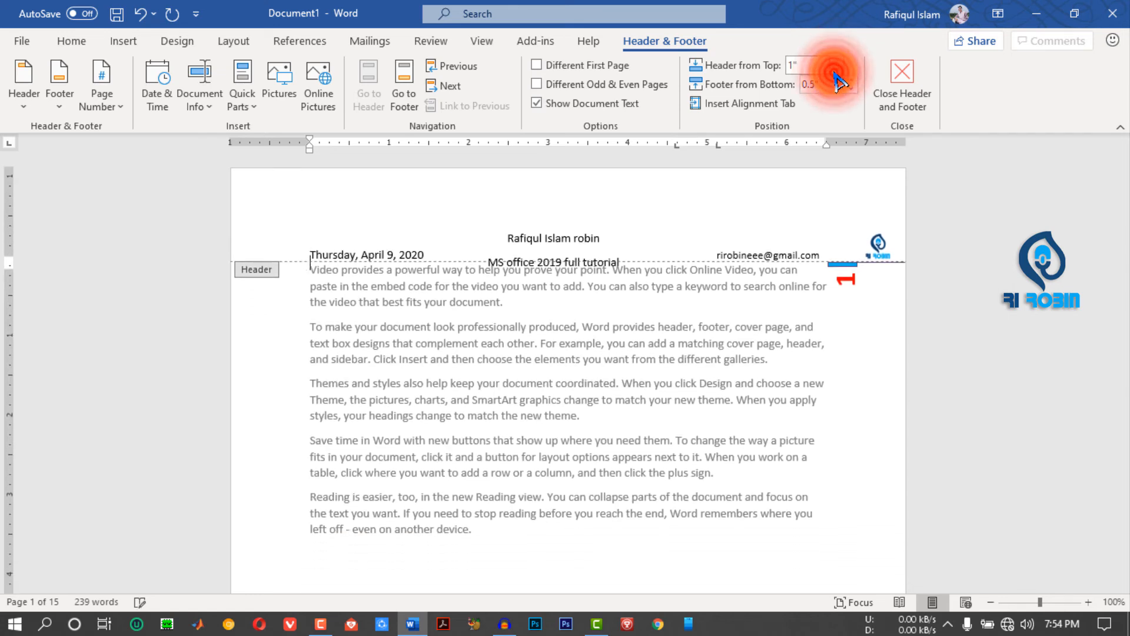
click(836, 69)
click(836, 69)
click(836, 69)
click(836, 69)
click(836, 70)
click(836, 70)
click(836, 69)
click(836, 69)
click(836, 70)
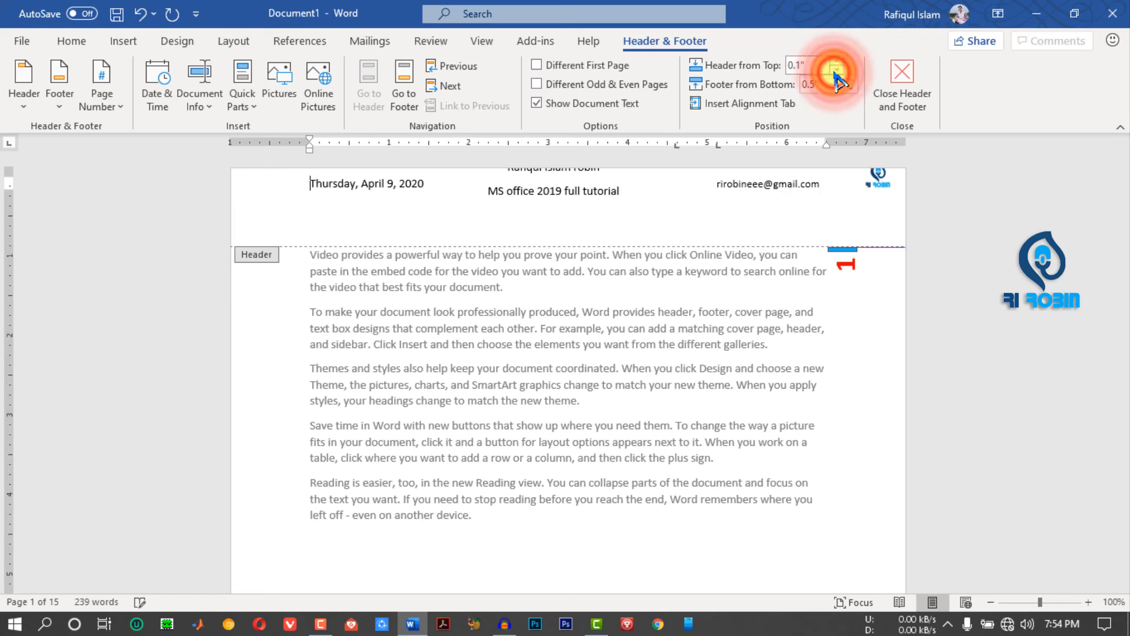
click(836, 70)
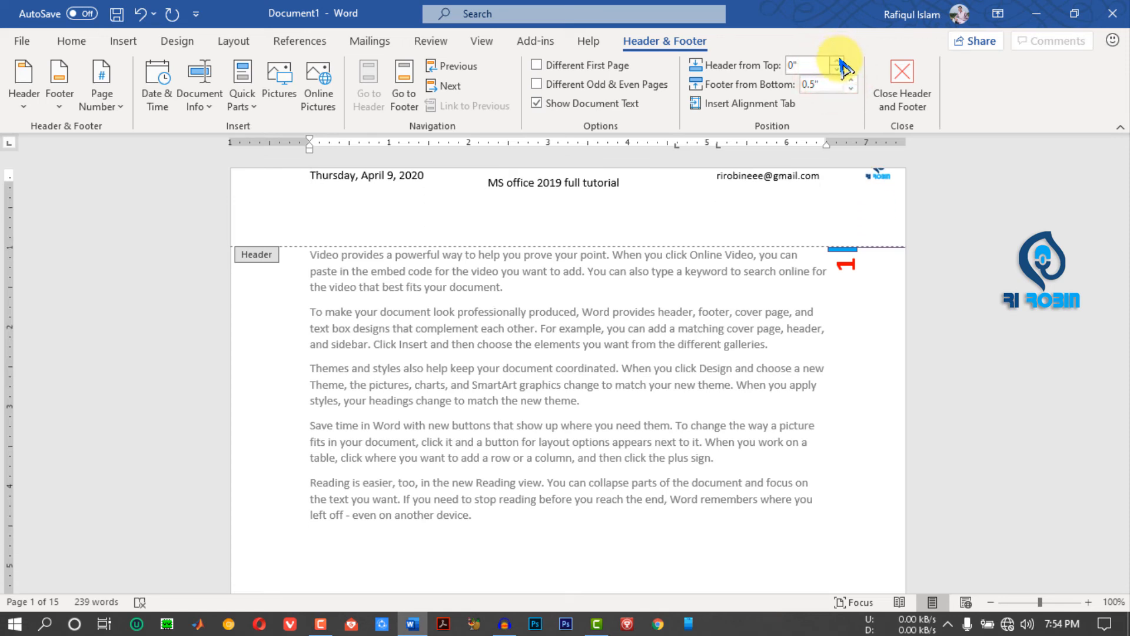
Set the header's distance from the top edge to 0.5".
click(838, 61)
click(838, 61)
click(839, 61)
click(838, 61)
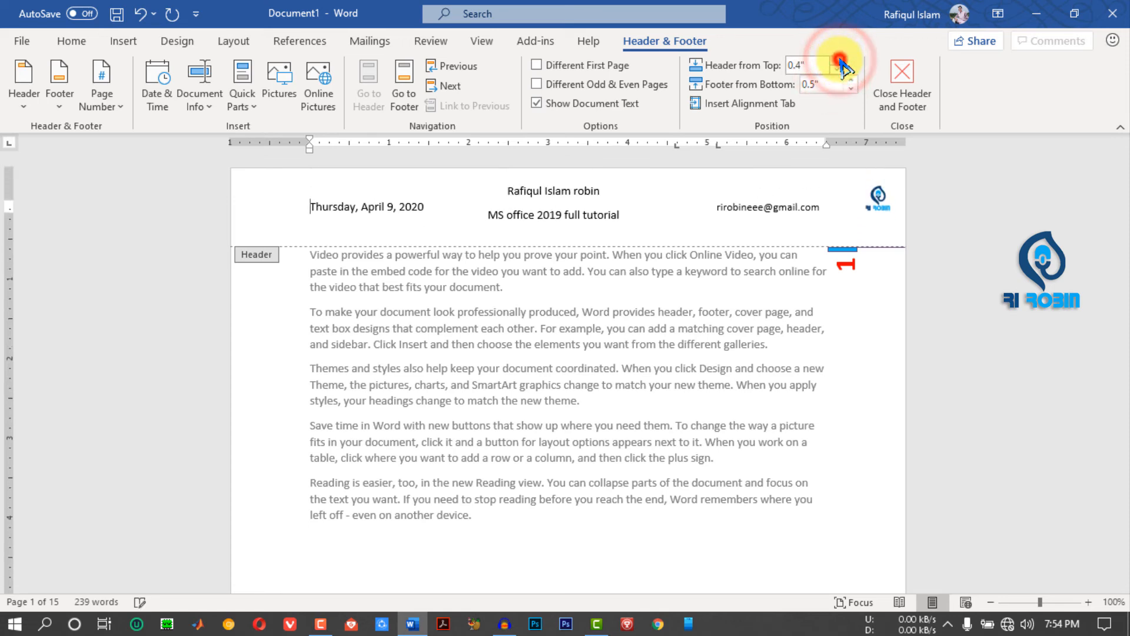
click(838, 61)
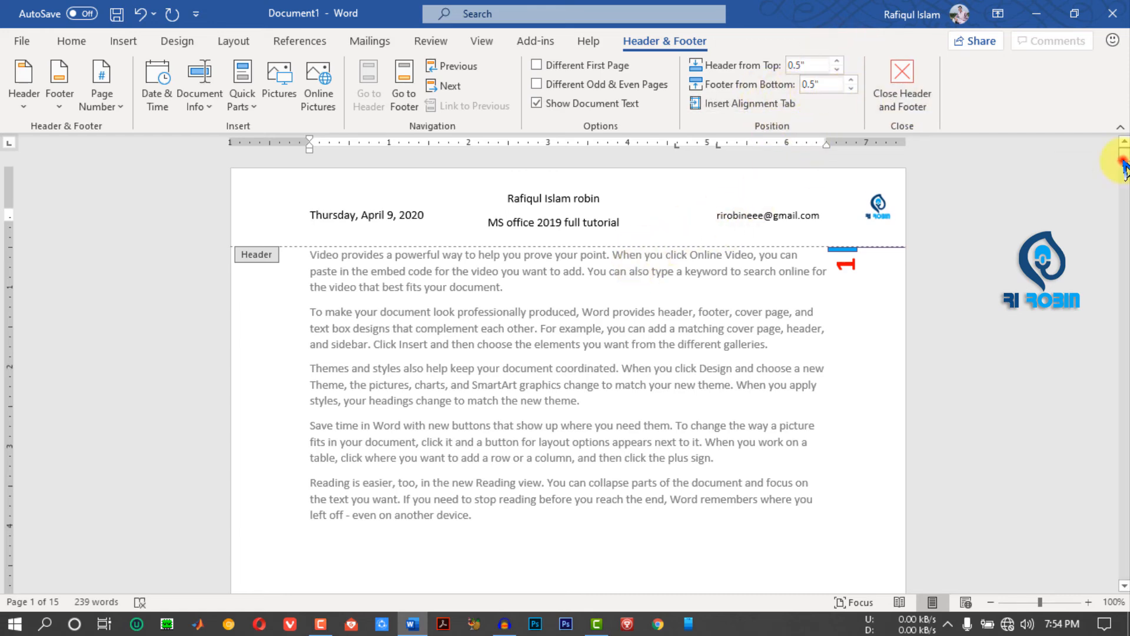
Try to lower the footer's distance from the bottom edge, and open the alignment tab settings for the header and dismiss them.
drag(1124, 152, 1124, 187)
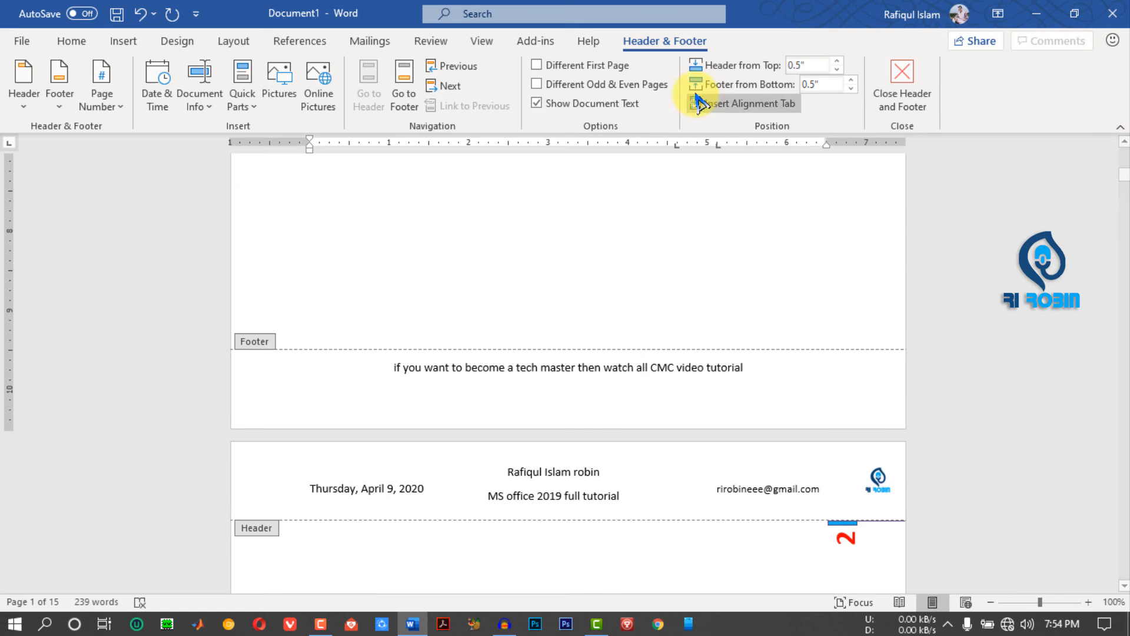
click(851, 89)
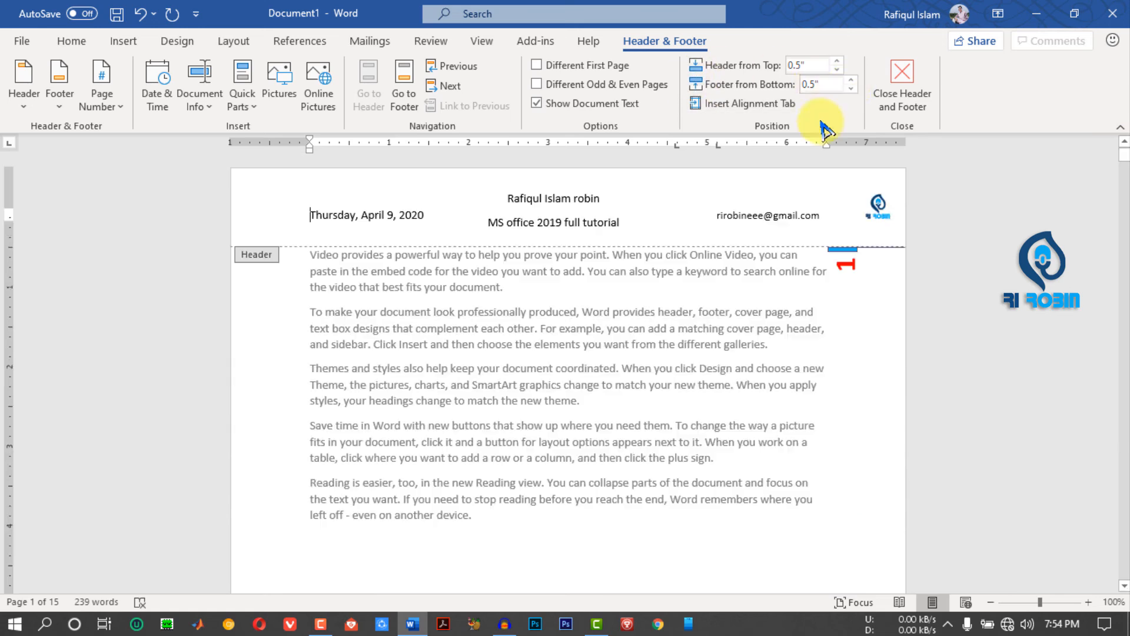
click(732, 109)
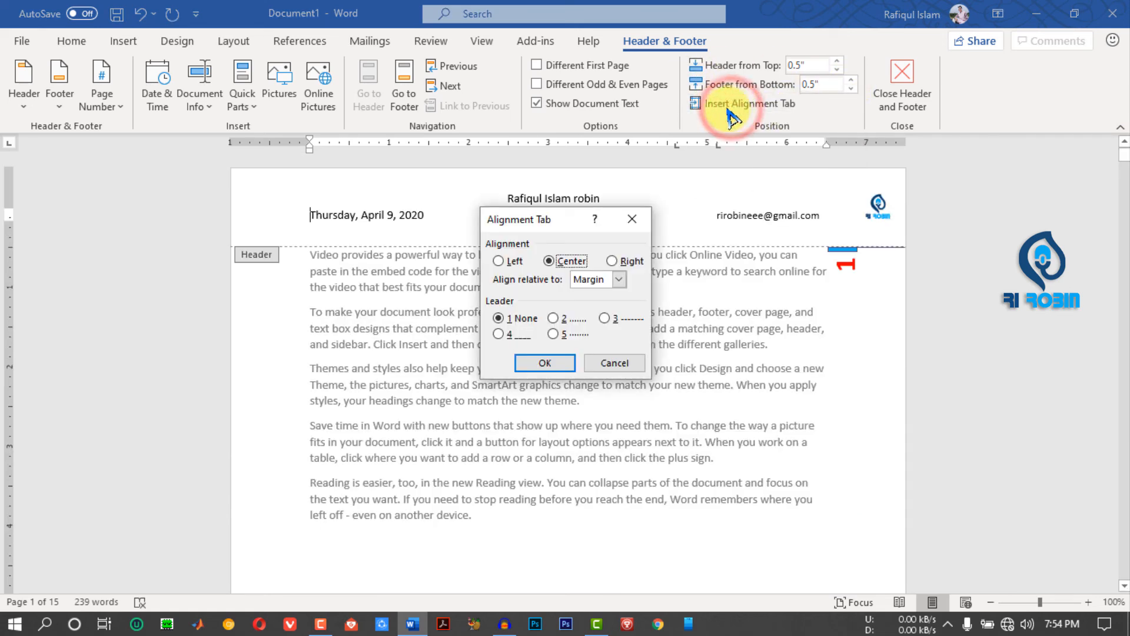
click(548, 216)
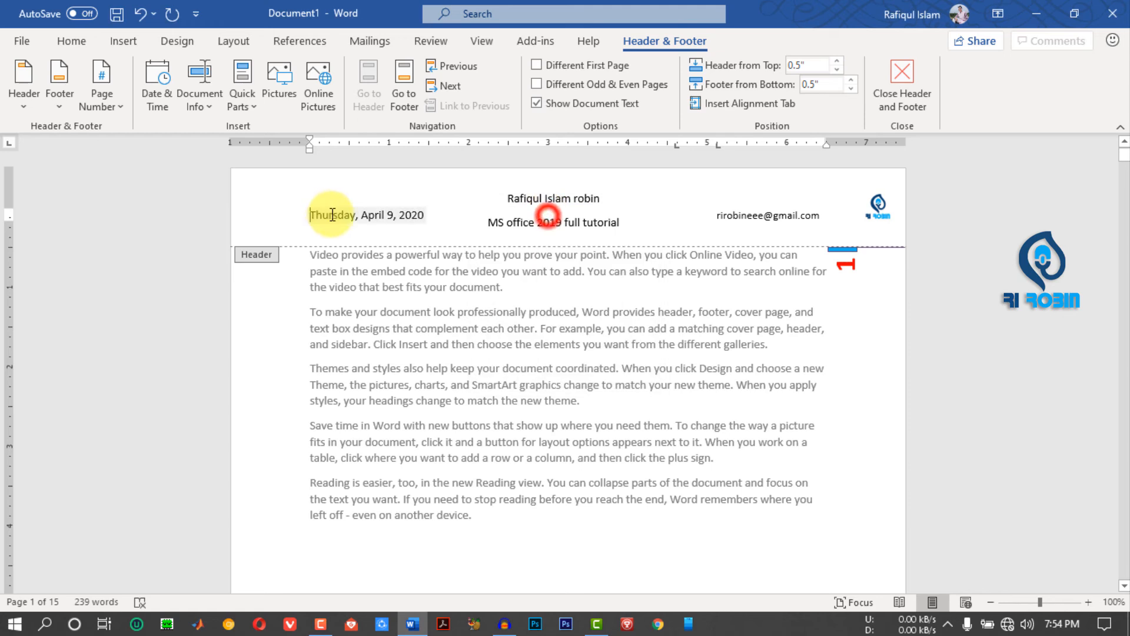
click(597, 342)
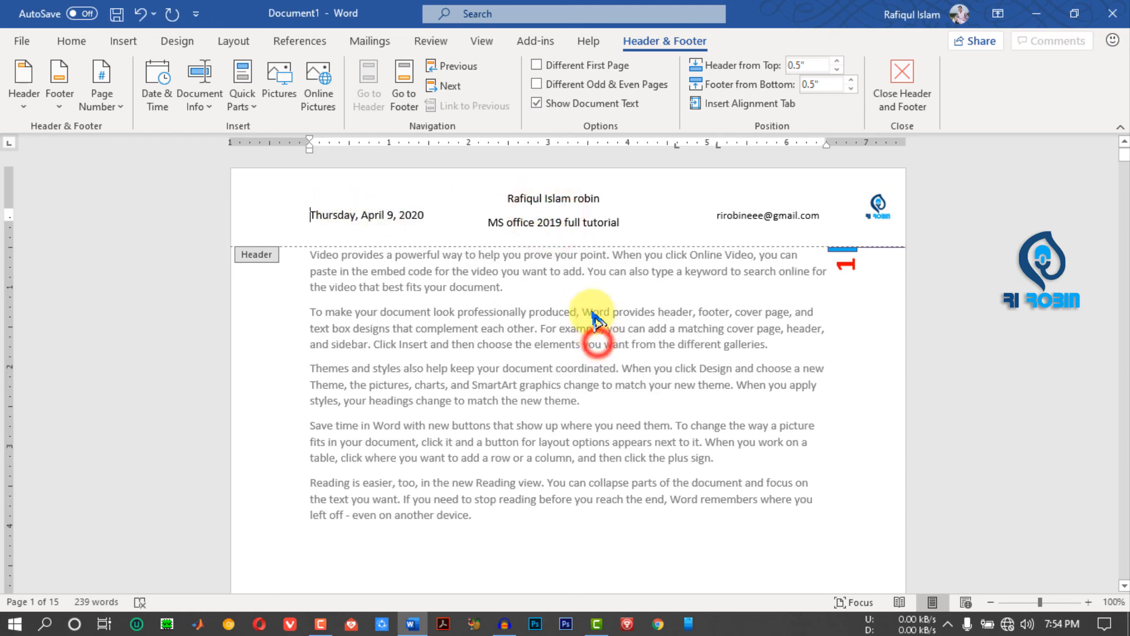
Delete the date, centred text box, e-mail address and page number from the first page's header, keeping the logo.
click(631, 223)
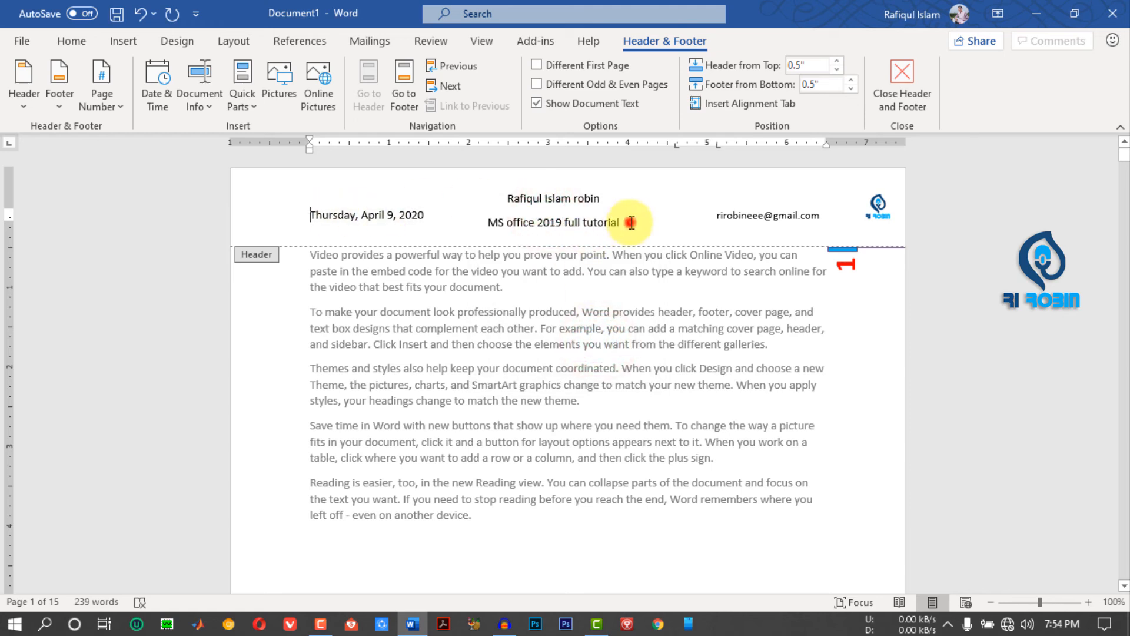
click(735, 217)
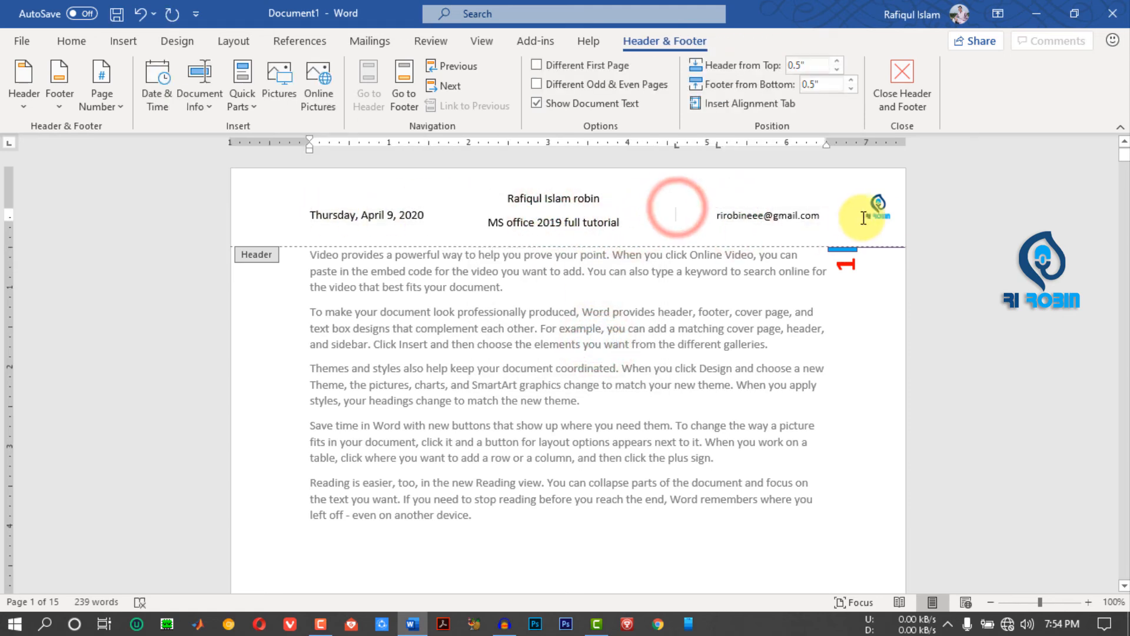
click(889, 222)
drag(453, 197, 257, 196)
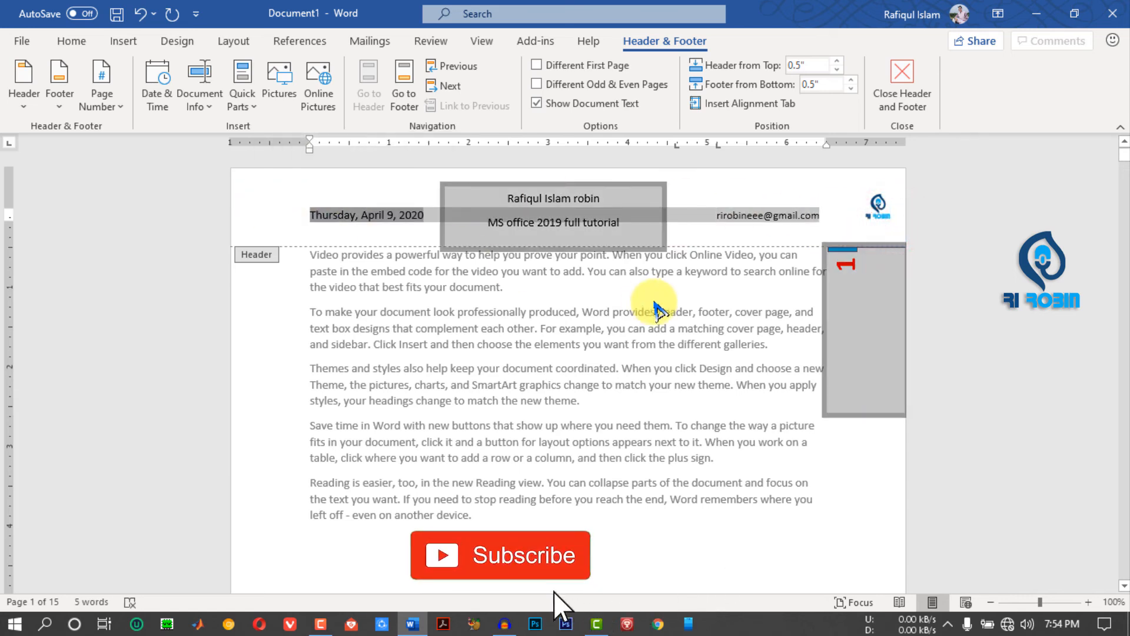
key(Delete)
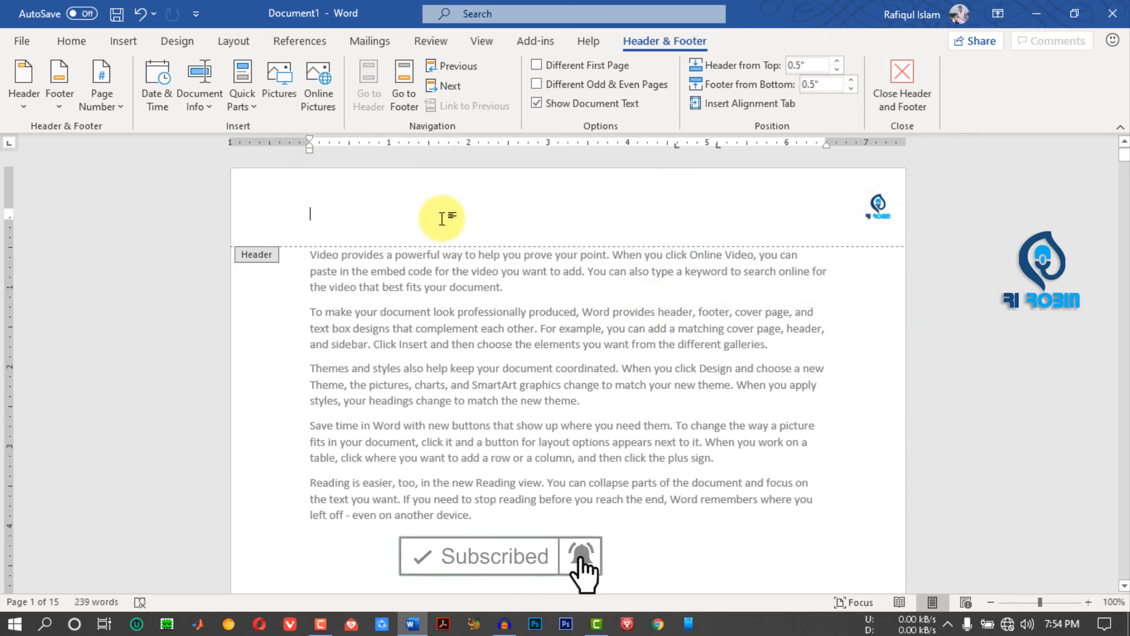
click(440, 218)
double_click(545, 213)
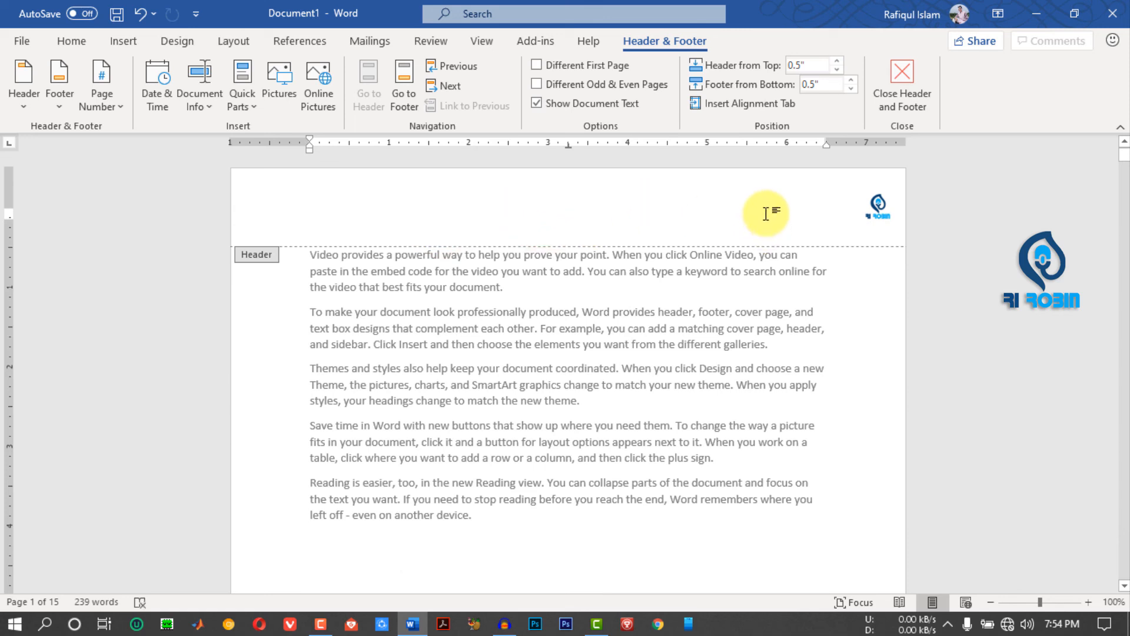
click(796, 208)
triple_click(656, 204)
triple_click(684, 221)
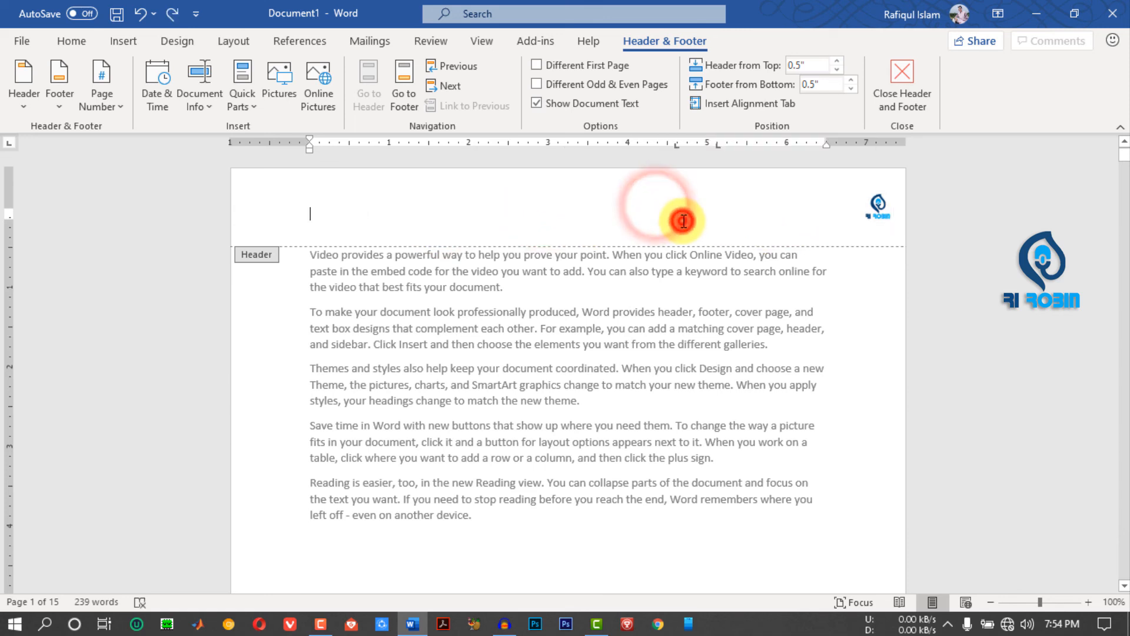
click(574, 209)
click(376, 219)
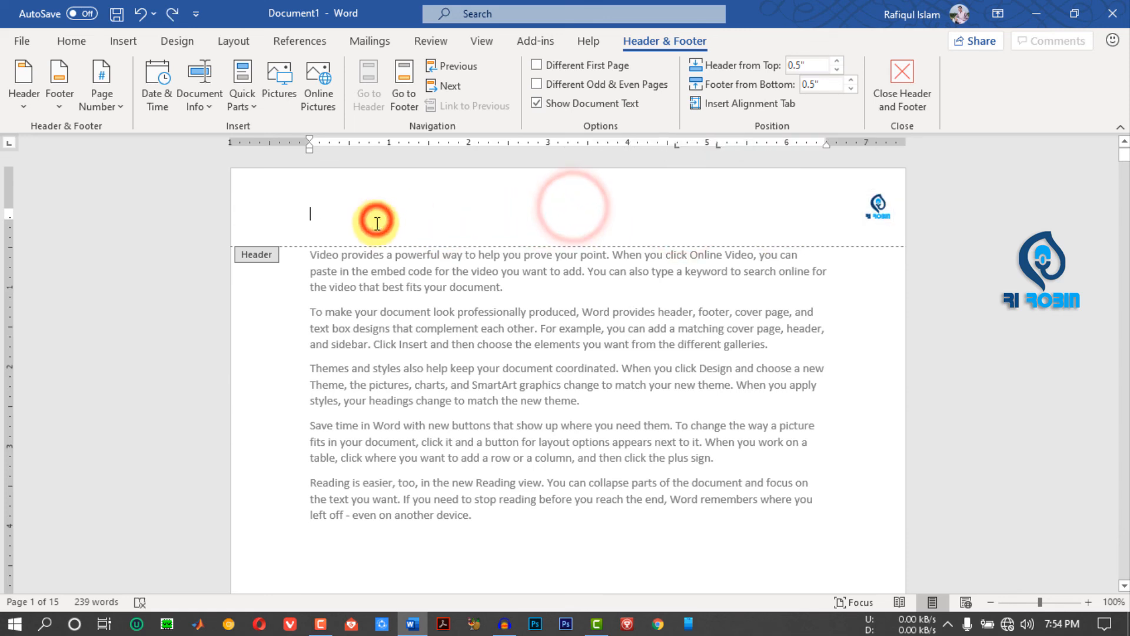
Insert a right alignment tab relative to the margin in the header and enter the sample text "jkadfkljflajdfkla" there.
click(757, 104)
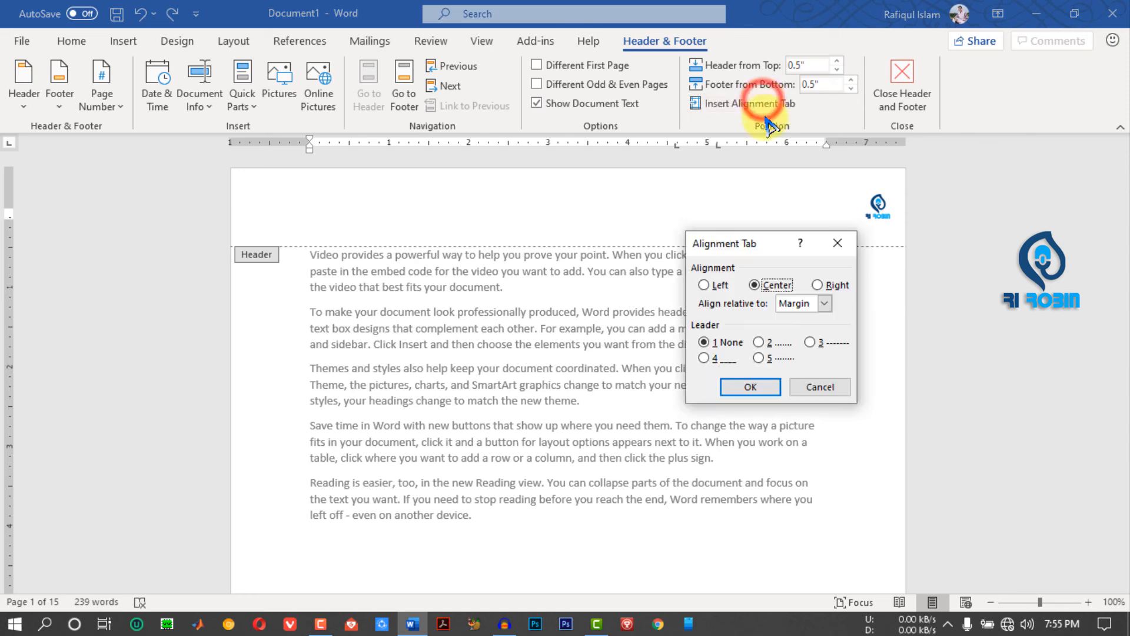
click(830, 285)
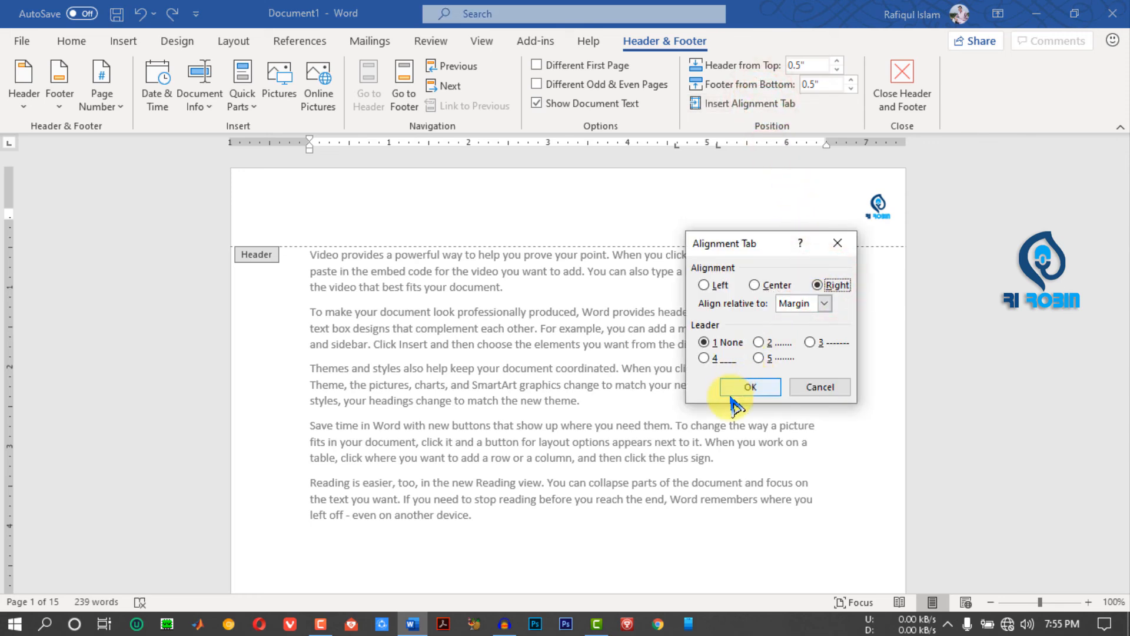
click(759, 386)
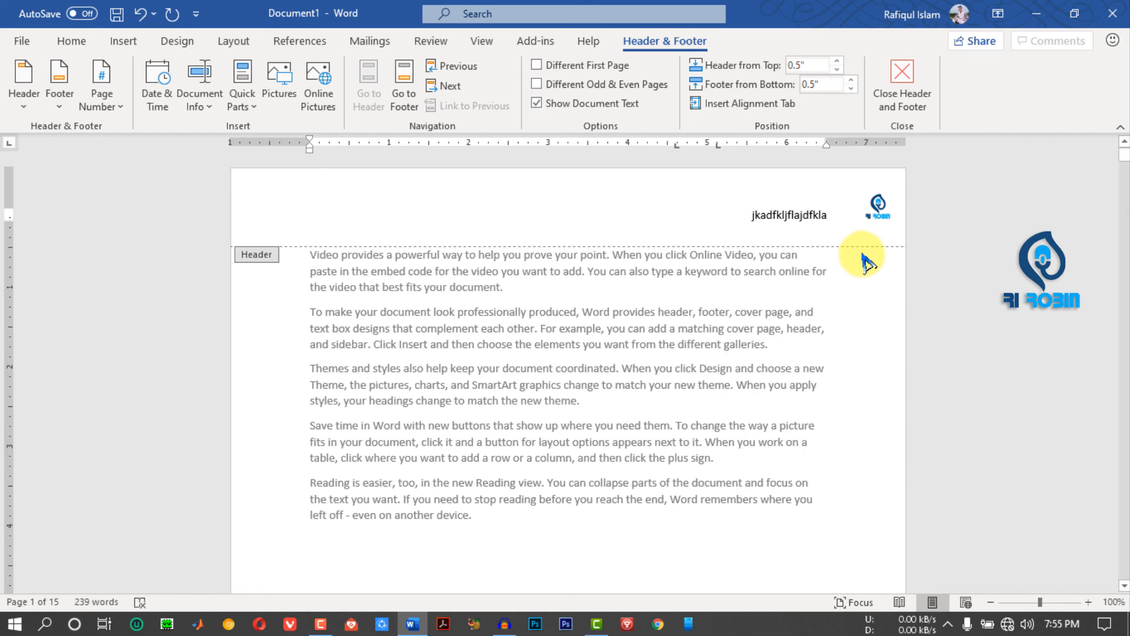
Insert a left alignment tab after the right-aligned header text and enter the sample text "dkjhfalsdjf" there.
click(747, 105)
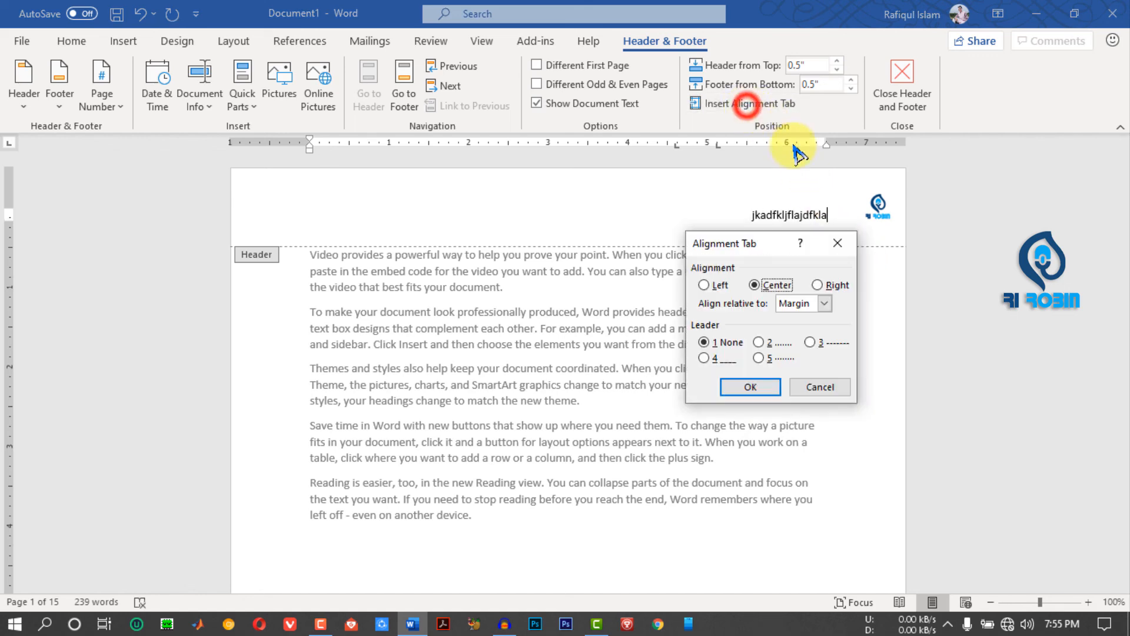
click(704, 285)
click(744, 386)
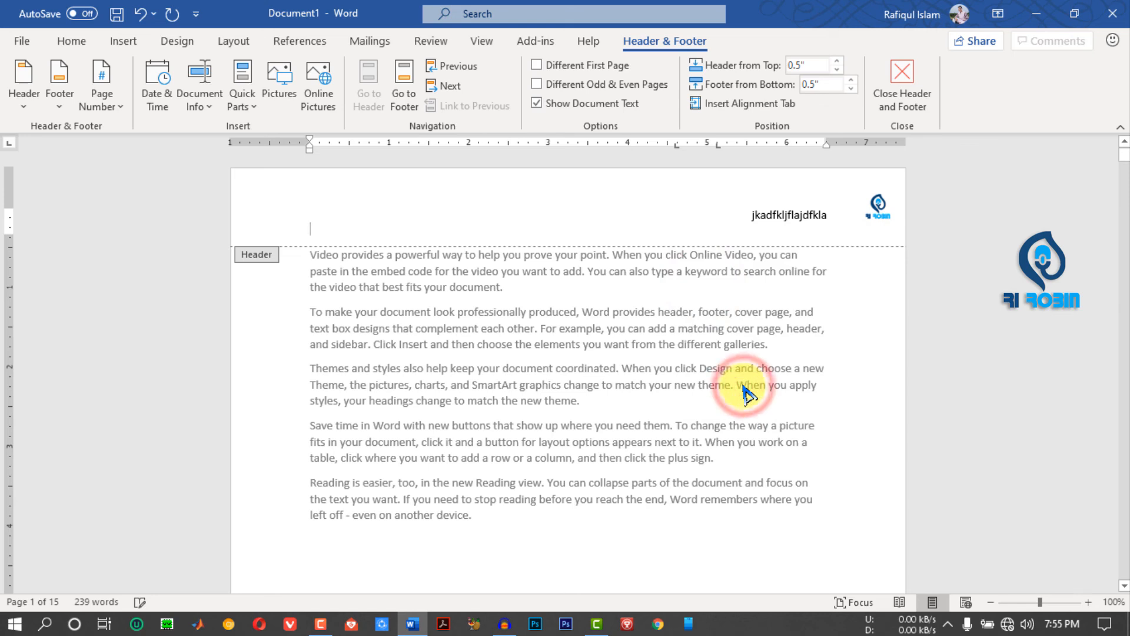
text(dkjhfalsdf)
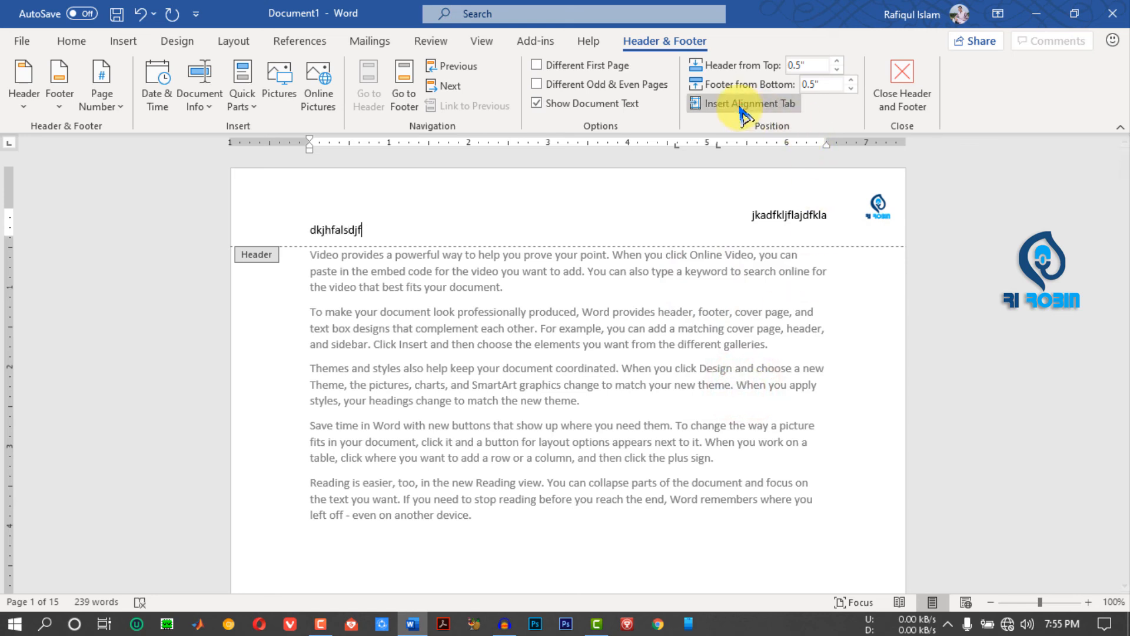
Insert a center alignment tab on the header's second line and enter the sample text "sdlfjkasdklfj" there.
click(747, 105)
click(748, 389)
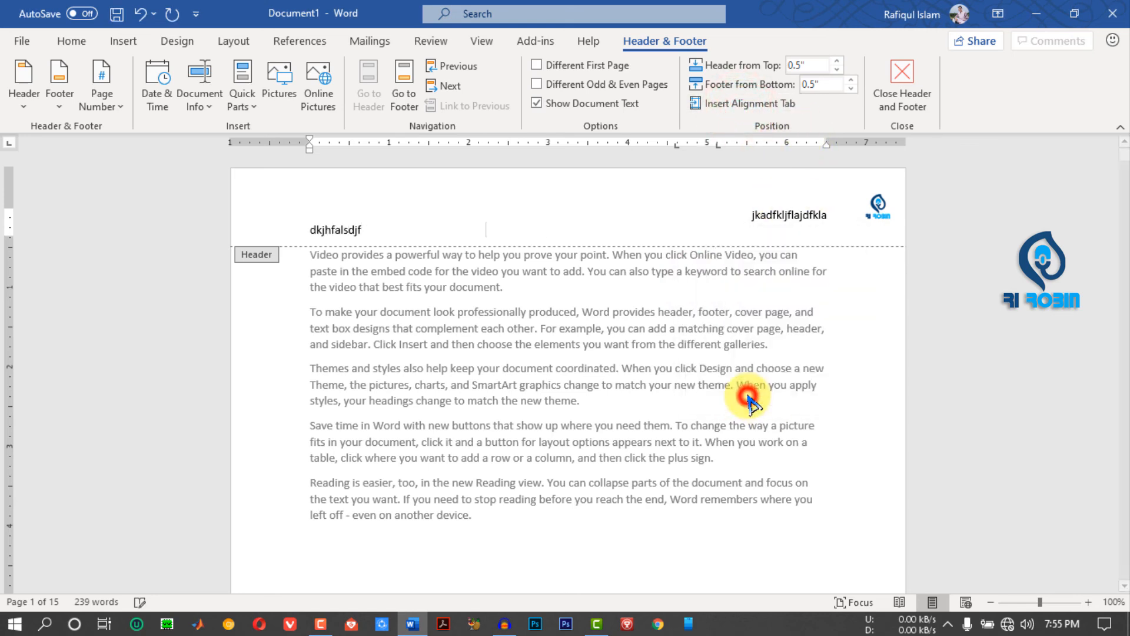
text(sdlfjkasd)
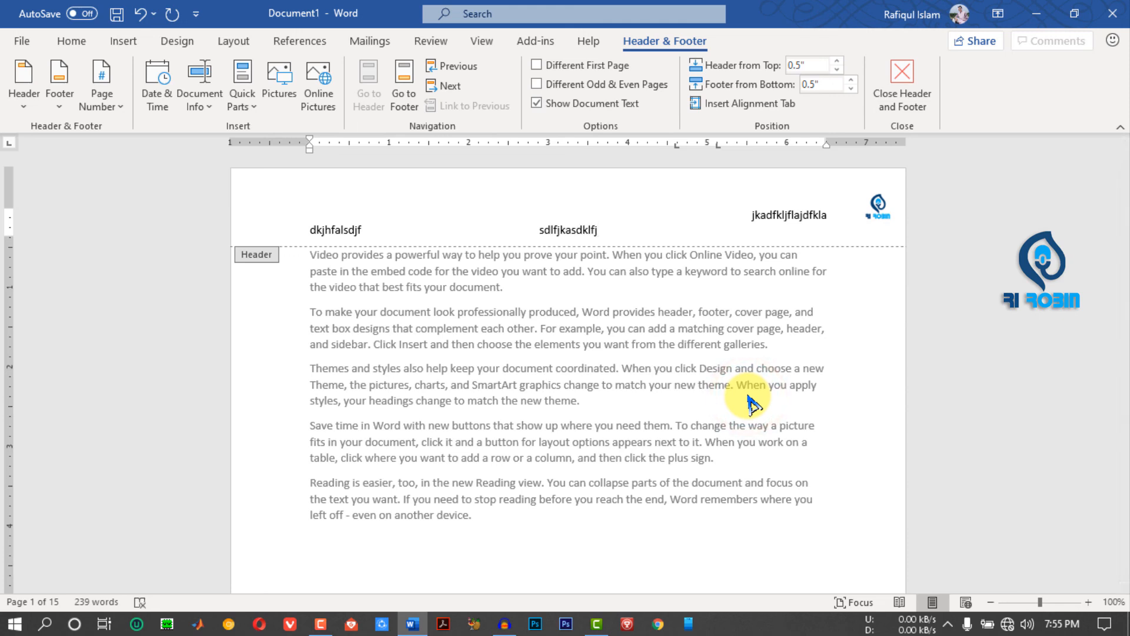
text(klfj)
Delete the sample text from both lines of the header.
click(615, 227)
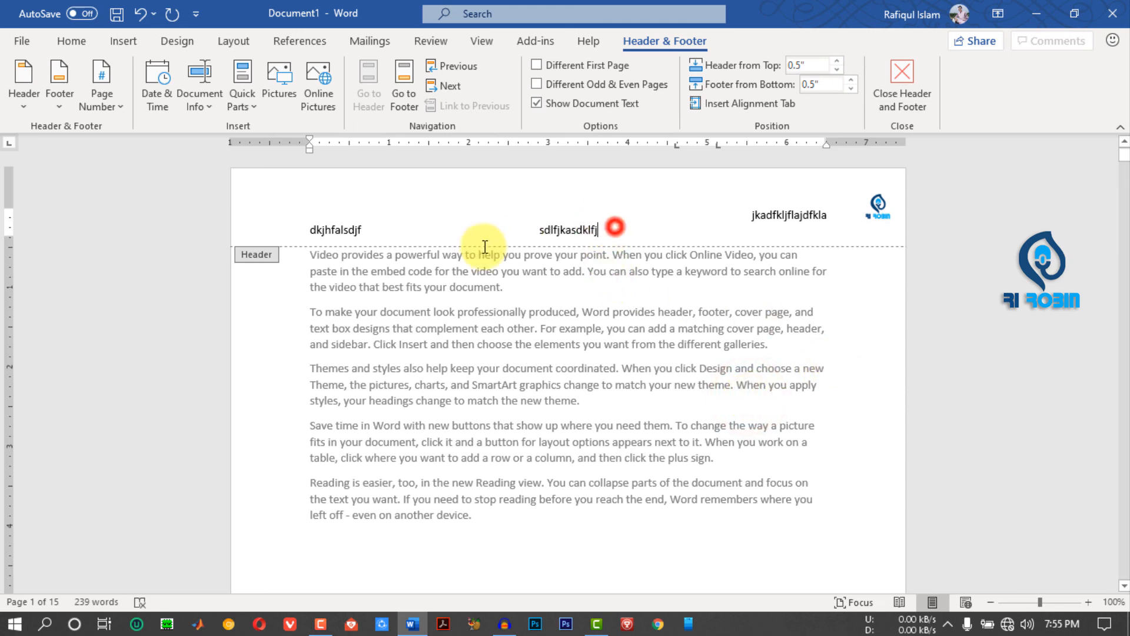
drag(613, 229, 306, 230)
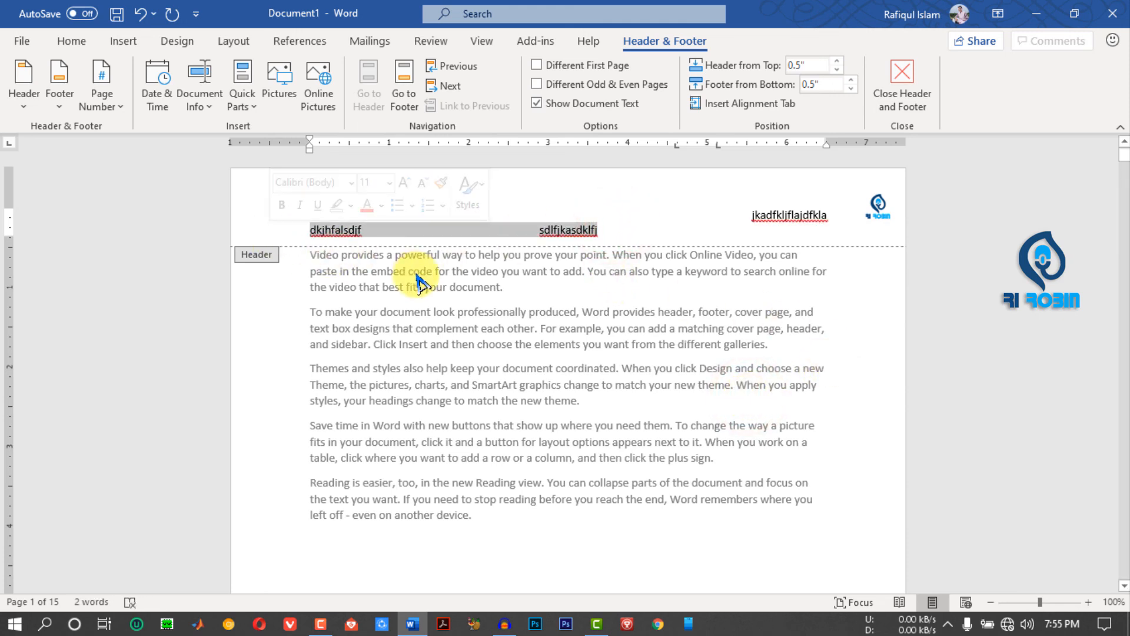
key(Delete)
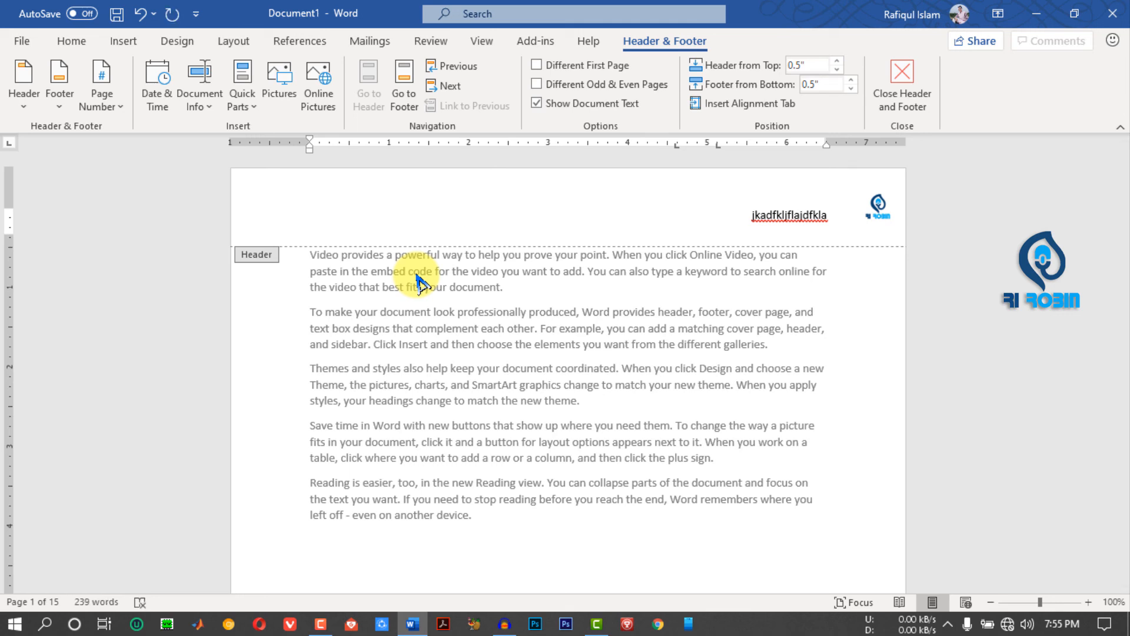
key(BackSpace)
key(BackSpace)
key(BackSpace)
key(BackSpace)
key(BackSpace)
key(BackSpace)
key(BackSpace)
key(BackSpace)
key(BackSpace)
key(BackSpace)
key(BackSpace)
key(BackSpace)
key(BackSpace)
key(BackSpace)
key(BackSpace)
key(BackSpace)
key(BackSpace)
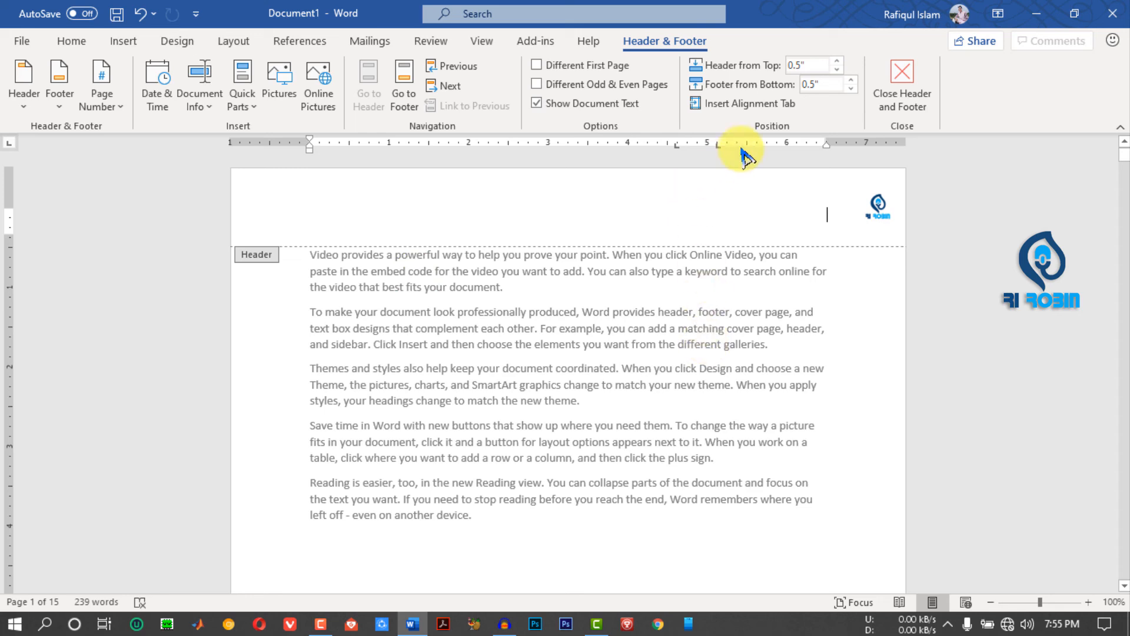
Undo the header edits until the date, centred text box, e-mail address and page number are restored, and return to the body text.
key(ctrl+z)
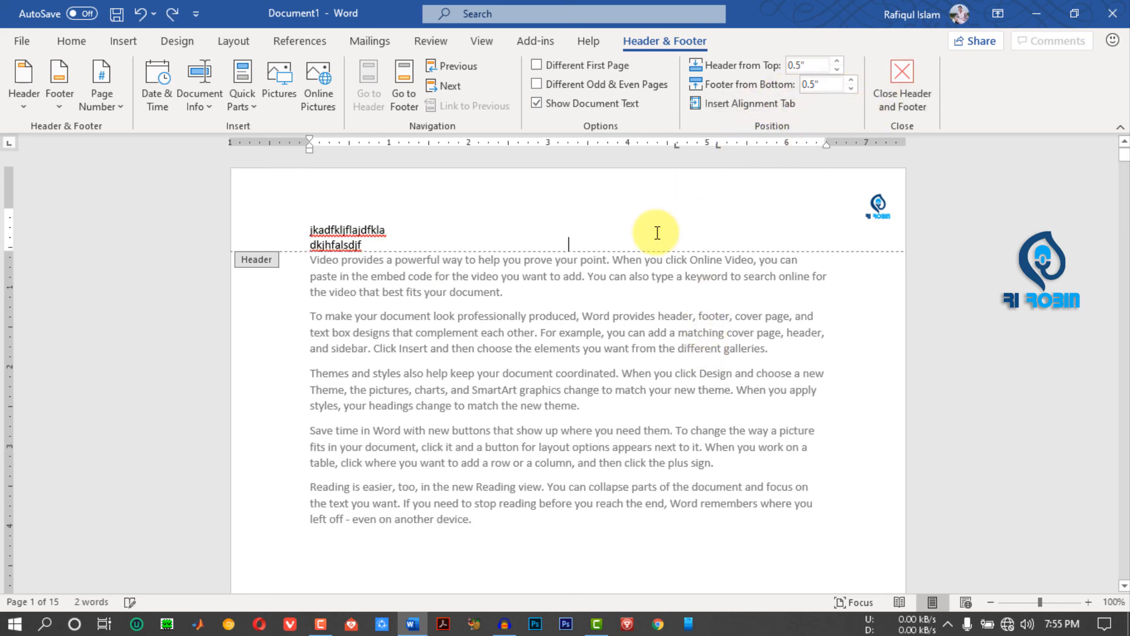
key(ctrl+z)
key(ctrl+z)
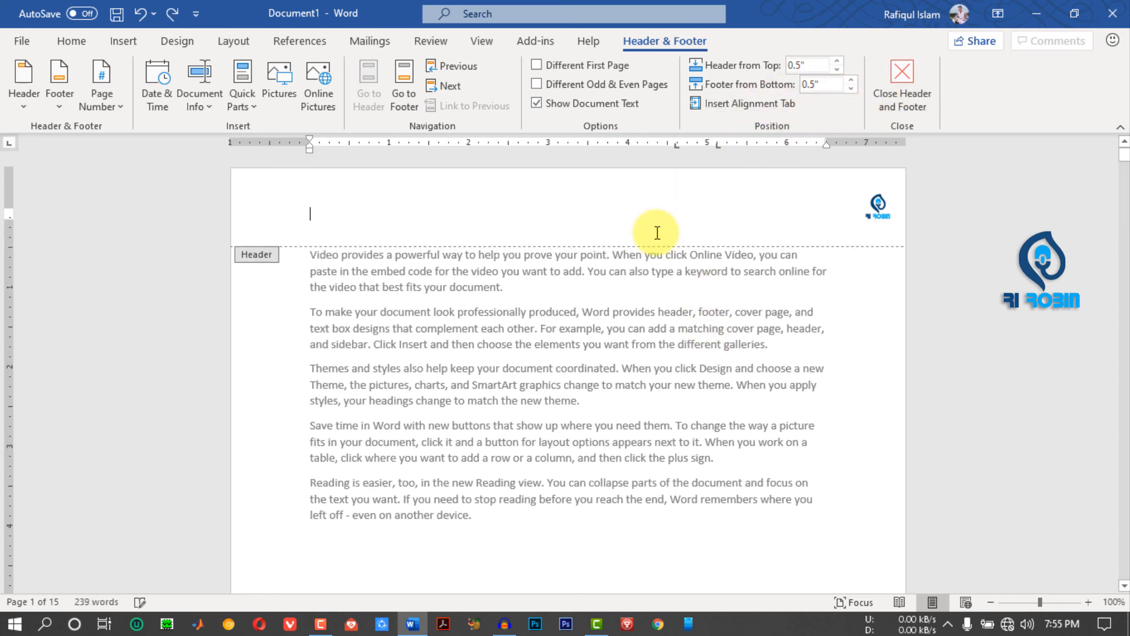
key(ctrl+z)
double_click(658, 302)
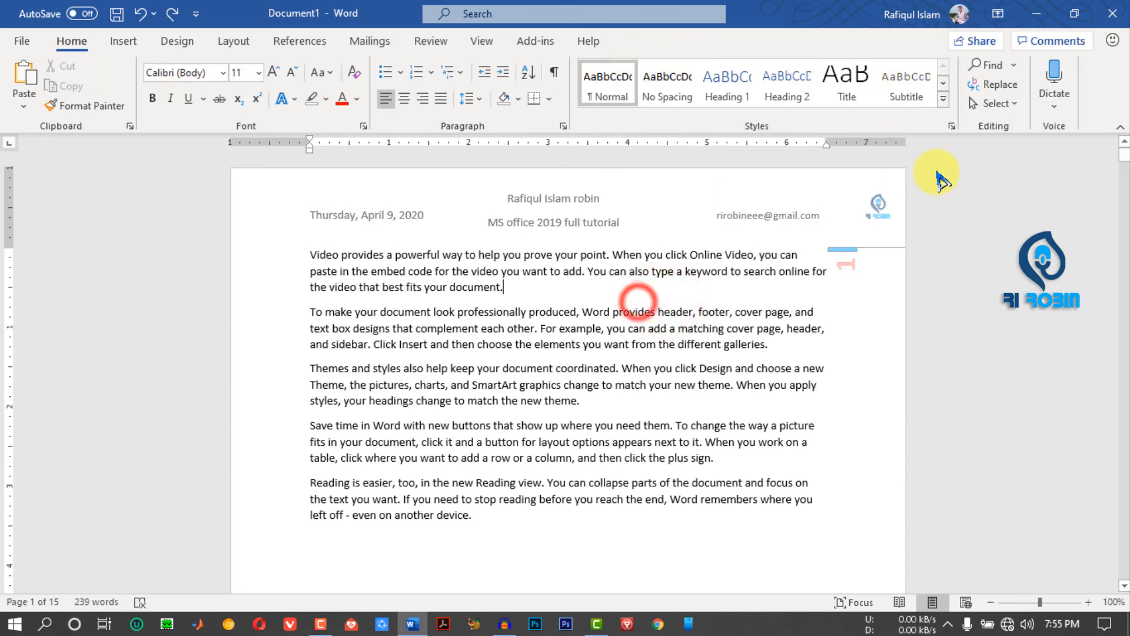
scroll(618, 126, down, 1)
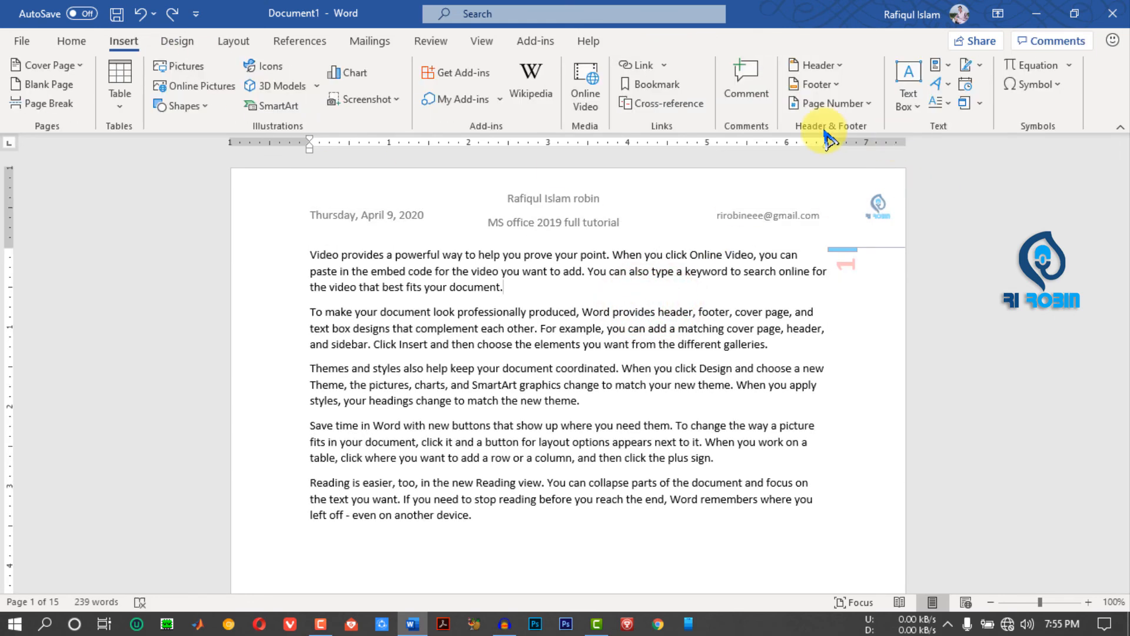